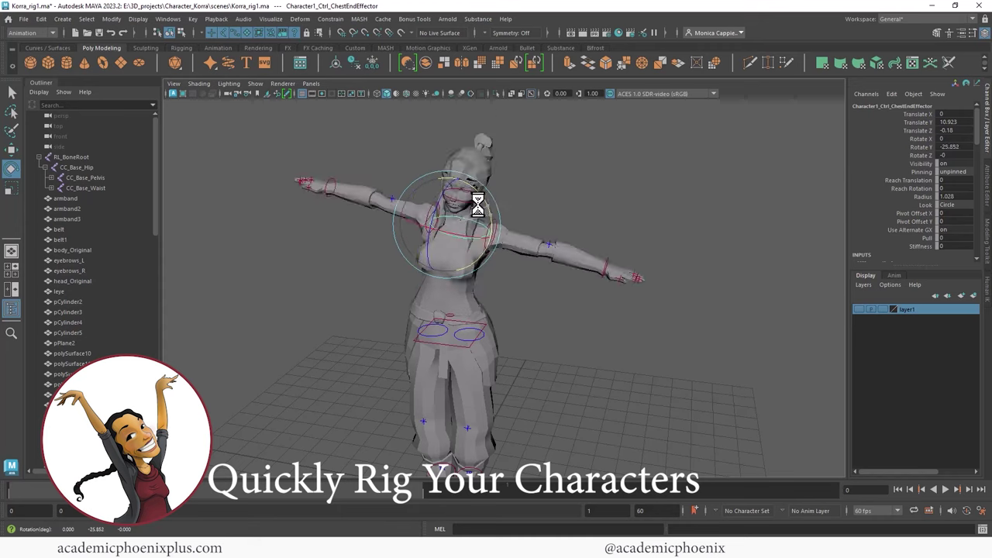
Step: Try rotating the chest control and the hips control of the character rig, undoing the rotations
mouse_move(478, 203)
left_mouse_down()
mouse_move(491, 203)
mouse_move(472, 217)
left_mouse_up()
key("ctrl+z")
left_click(446, 343)
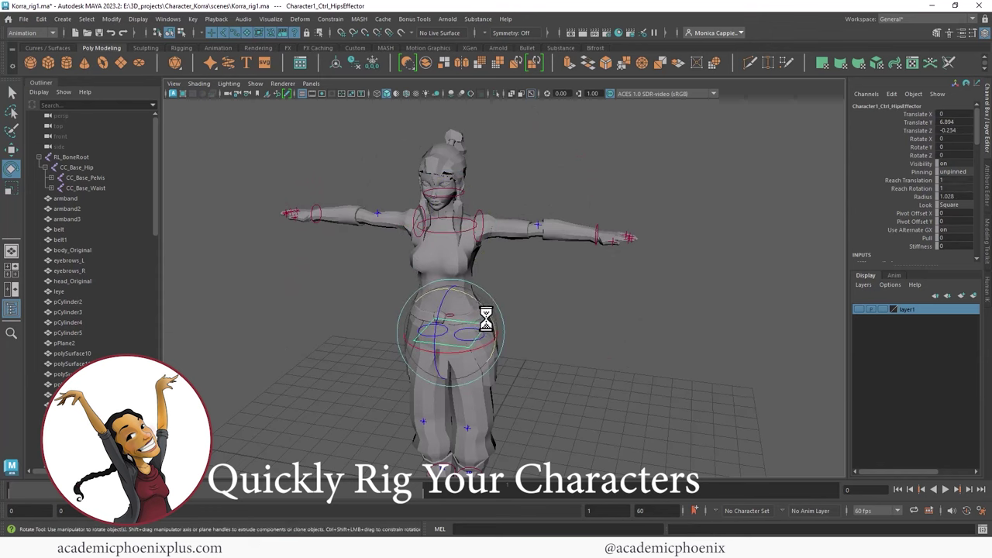
left_click_drag(486, 317, 545, 314)
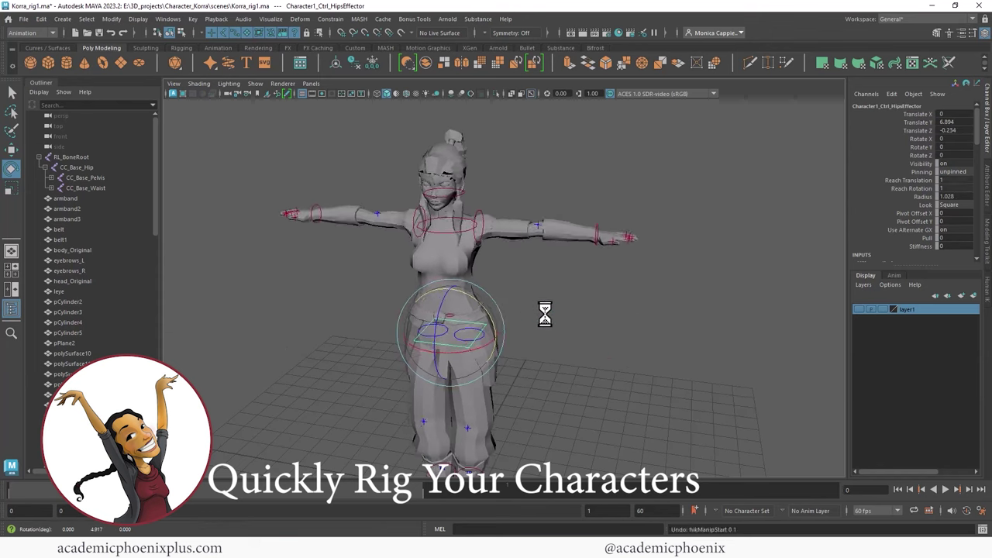
scroll(545, 314, "up", 3)
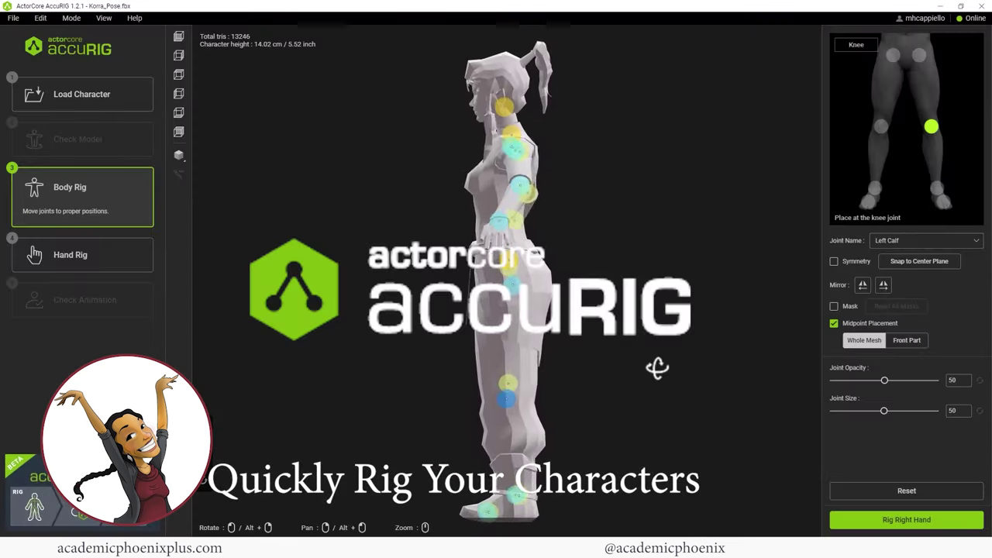
Step: Switch to AccuRIG and mirror the body joint placement from the character's left side to the right
left_click_drag(657, 367, 778, 372)
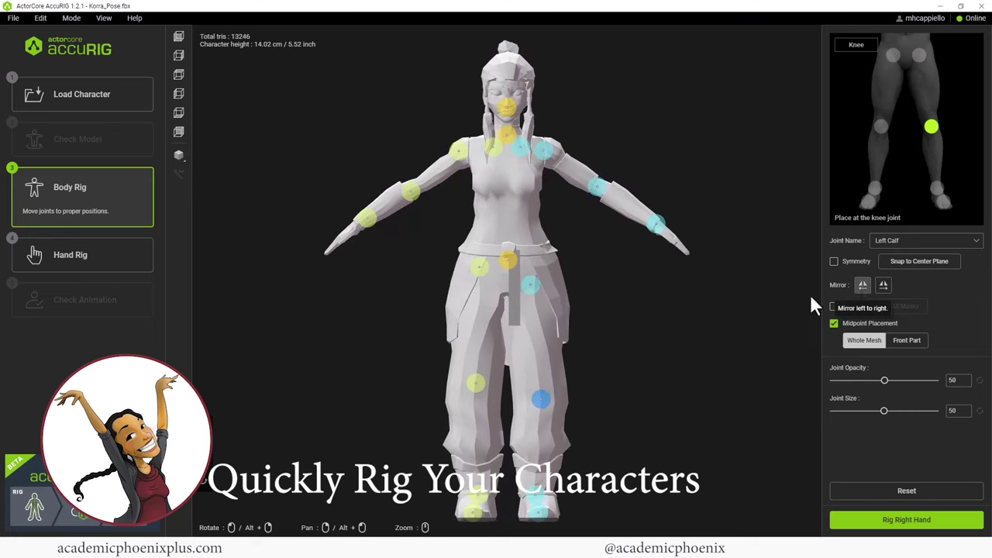
left_click(862, 289)
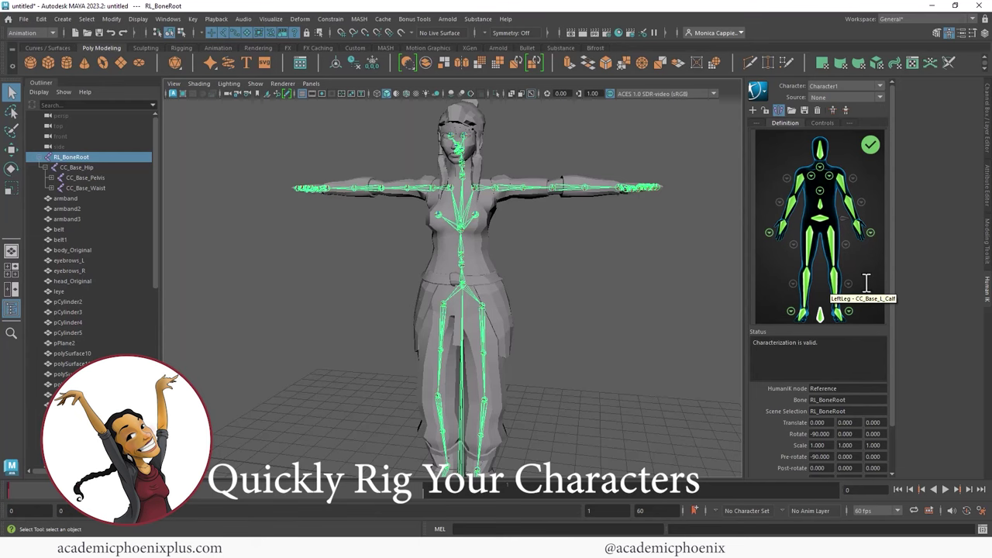
Step: Switch to Maya and examine the spine and left-hand bone assignments in the Character1 HumanIK definition
left_click(820, 191)
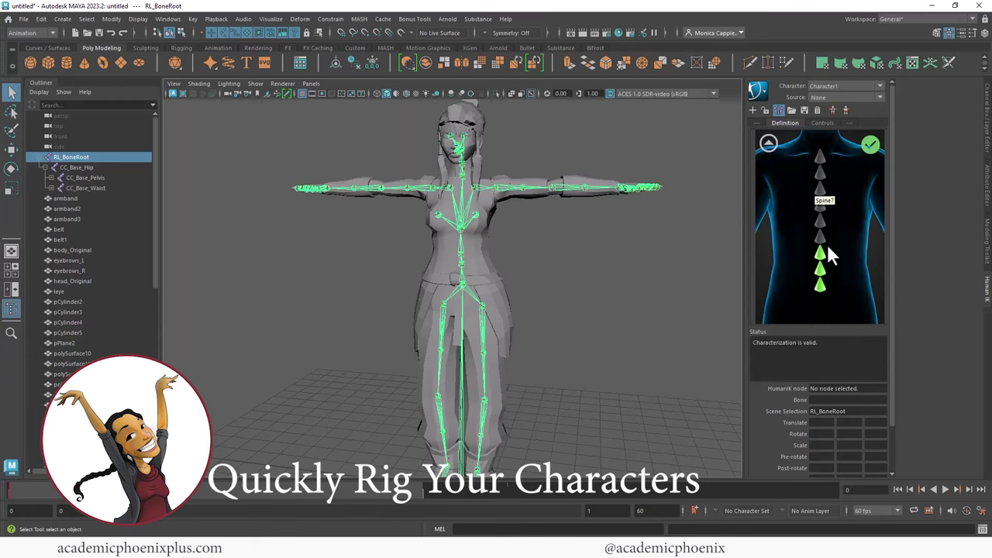
left_click(767, 143)
left_click(870, 232)
left_click(768, 143)
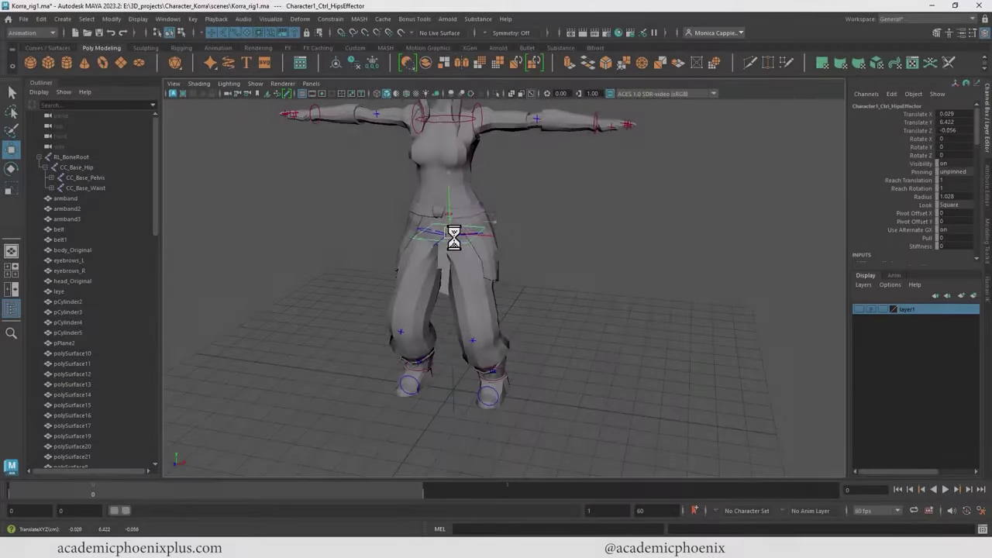
Step: Move the rig's hips control to test how the planted legs follow
left_click_drag(454, 237, 488, 217)
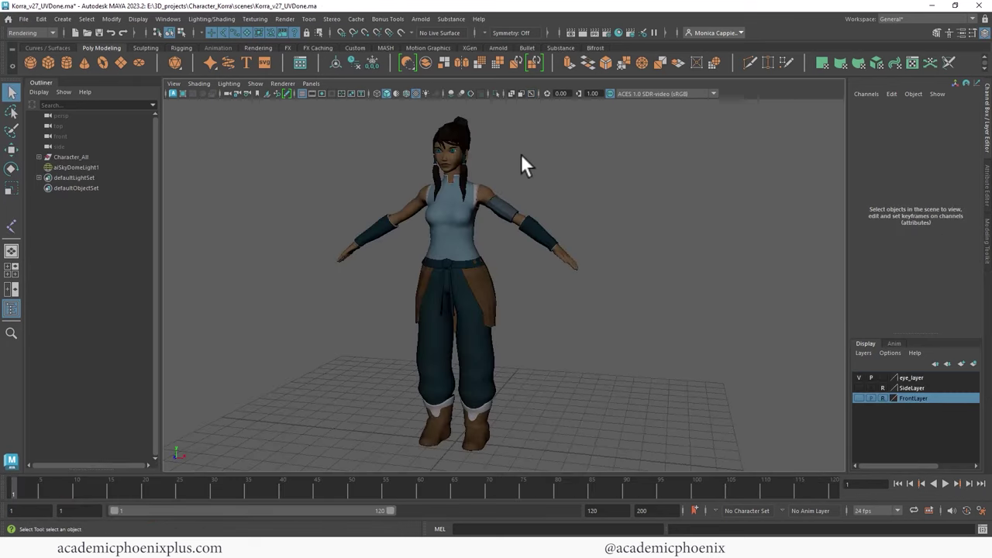
Step: Select all the meshes of the textured Korra character in the Korra_v27_UVDone scene
middle_click_drag(570, 145, 562, 144, "alt")
mouse_move(542, 158)
left_mouse_down("alt")
mouse_move(575, 163)
mouse_move(534, 165)
left_mouse_up("alt")
left_click_drag(364, 129, 508, 264)
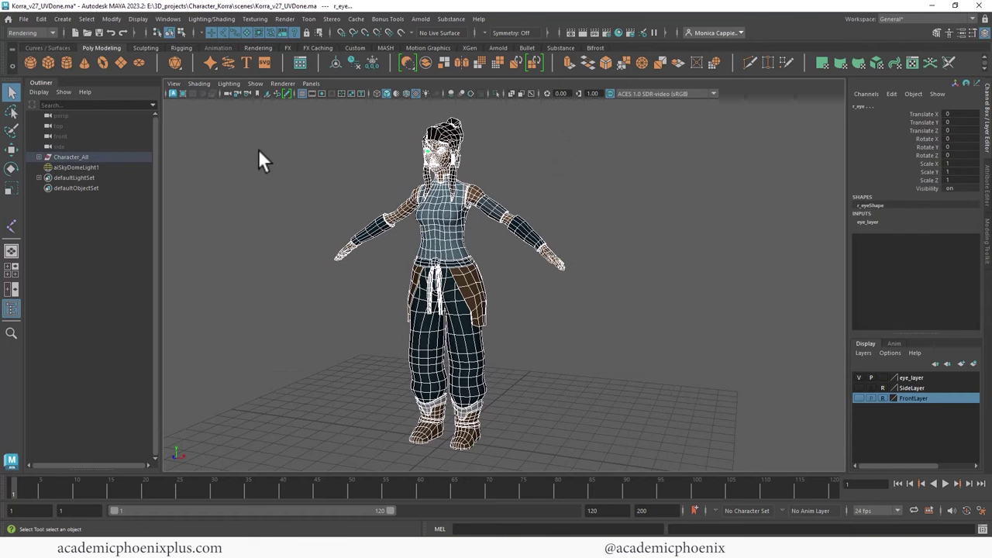
key("ctrl+s")
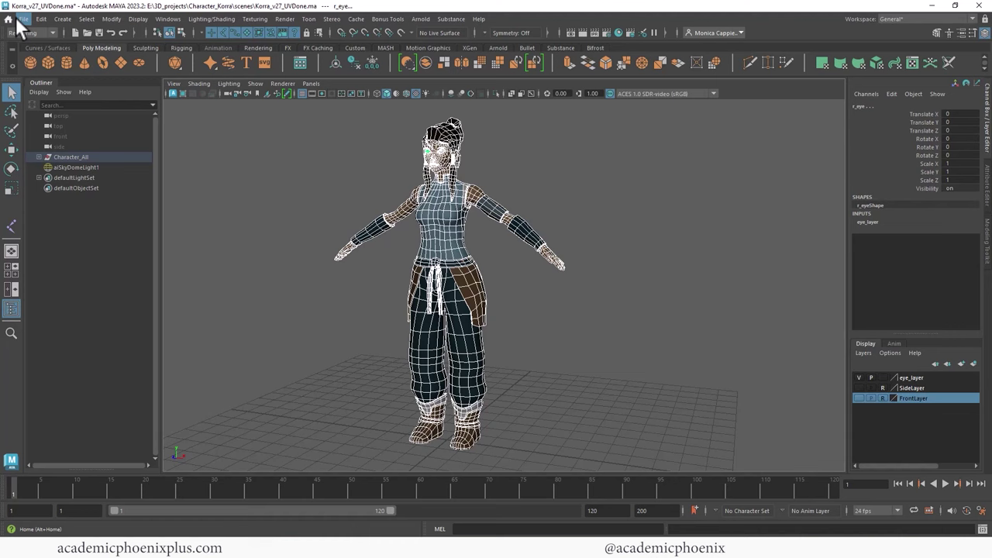
Step: Set up an export of the selection with type FBX export and file name Korra_Pose.fbx, and close the dialog without exporting
left_click(24, 19)
left_click(62, 159)
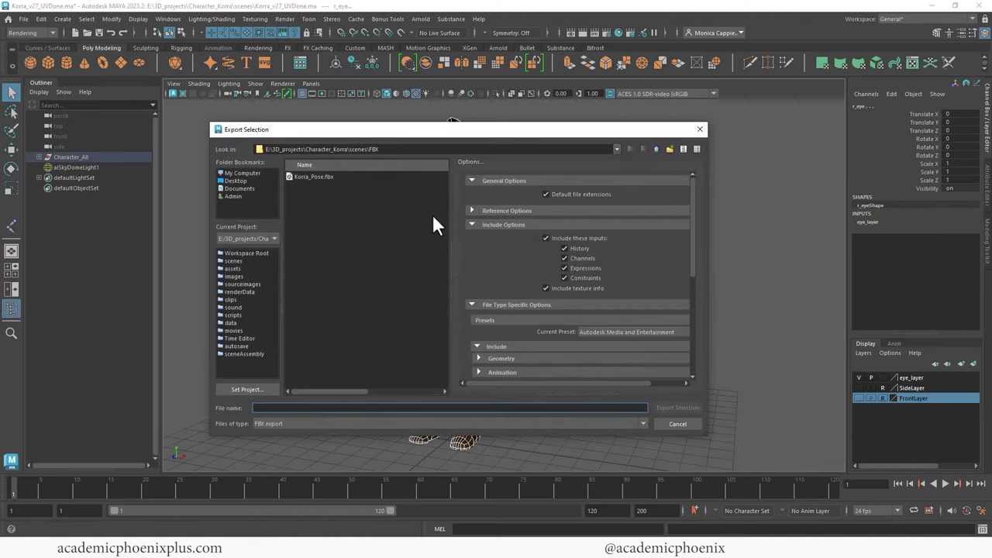
left_click(315, 423)
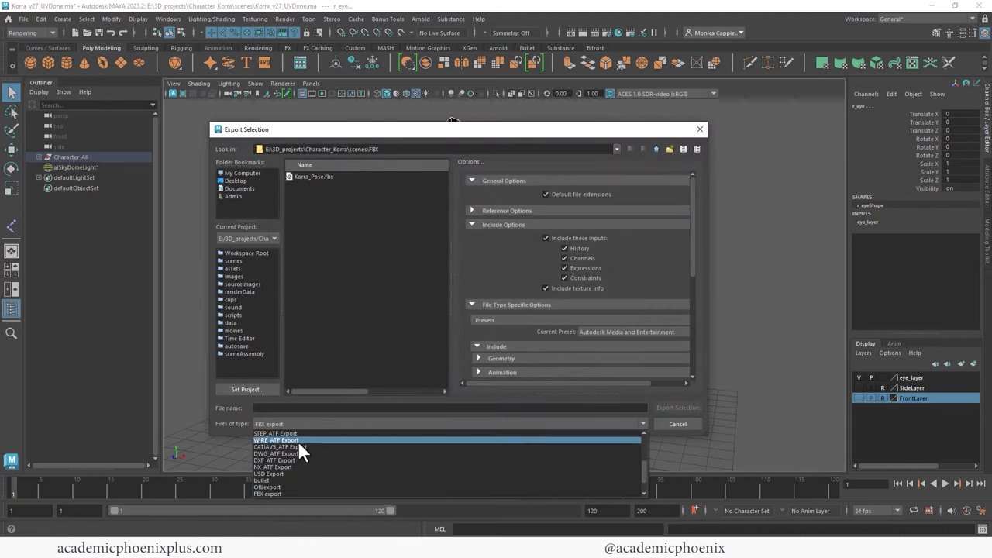
left_click(278, 493)
left_click(345, 176)
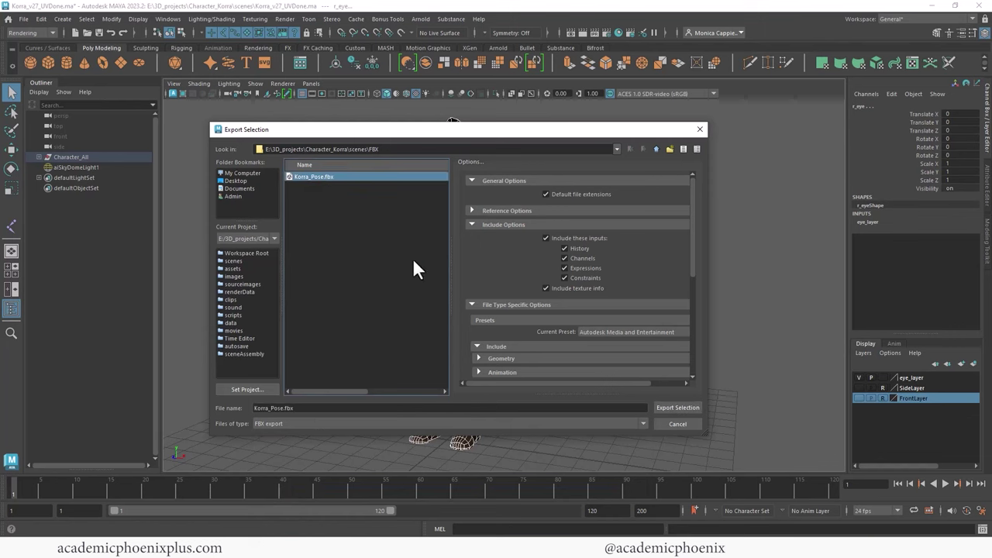
left_click(698, 131)
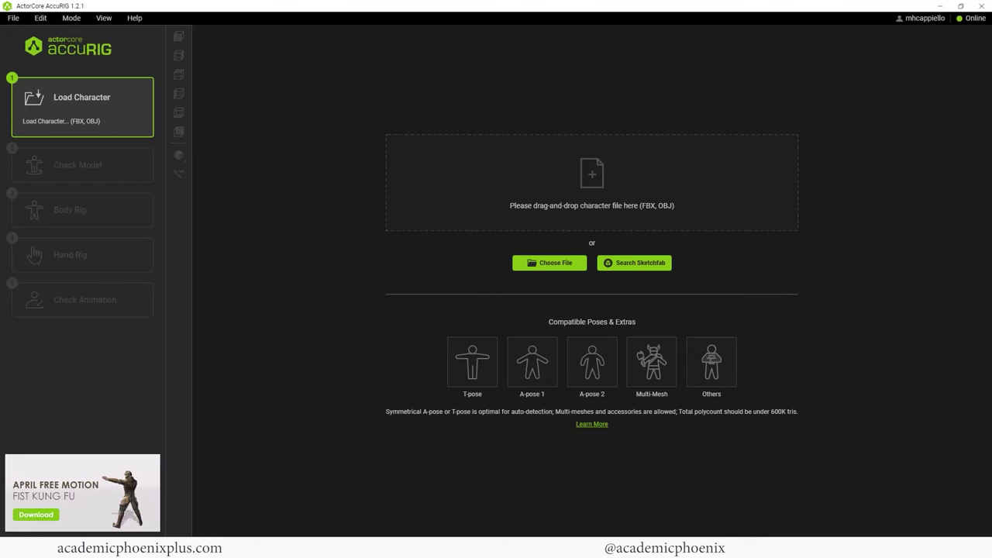
Step: Switch to AccuRIG, load the Korra_Pose file from the FBX folder and generate the body rig
left_click(222, 514)
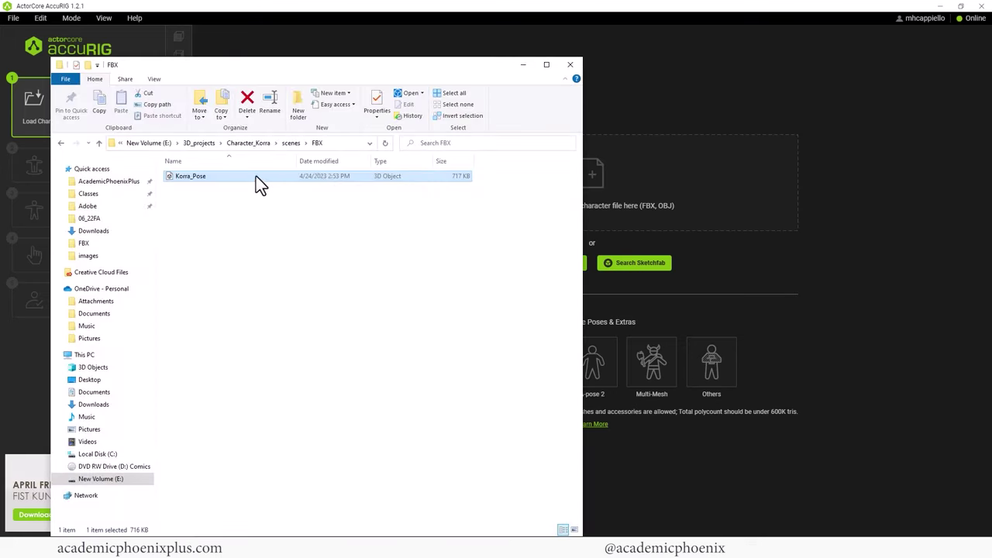
left_click_drag(258, 183, 614, 194)
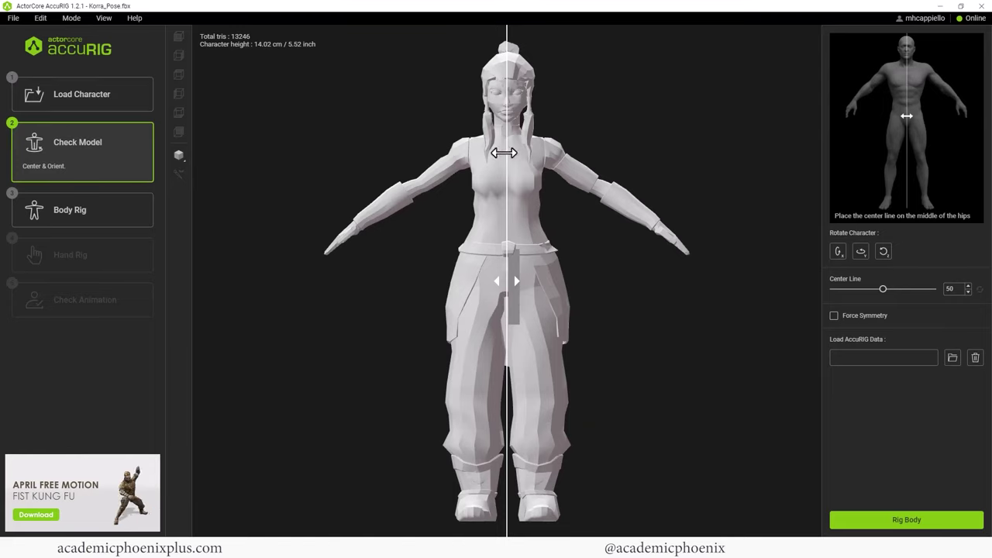
left_click(896, 526)
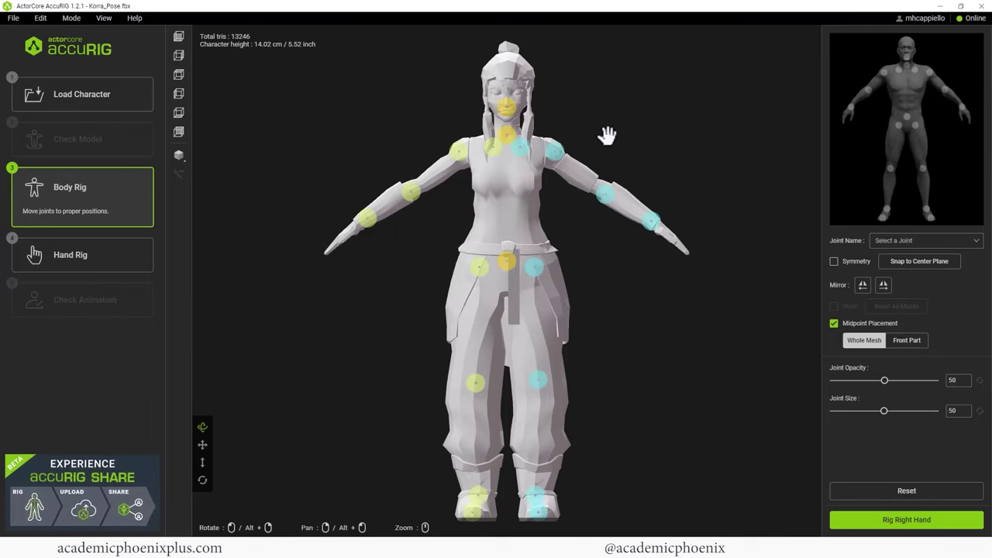
Step: Move the left shoulder joint inward, the left elbow joint slightly up the arm, and the left wrist joint slightly toward the hand
left_click(550, 151)
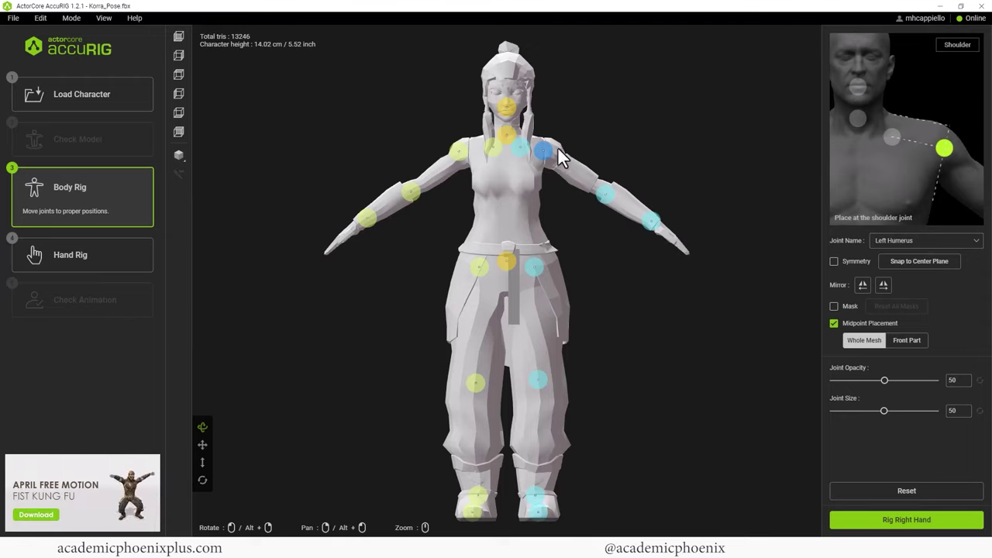
left_click_drag(608, 197, 596, 185)
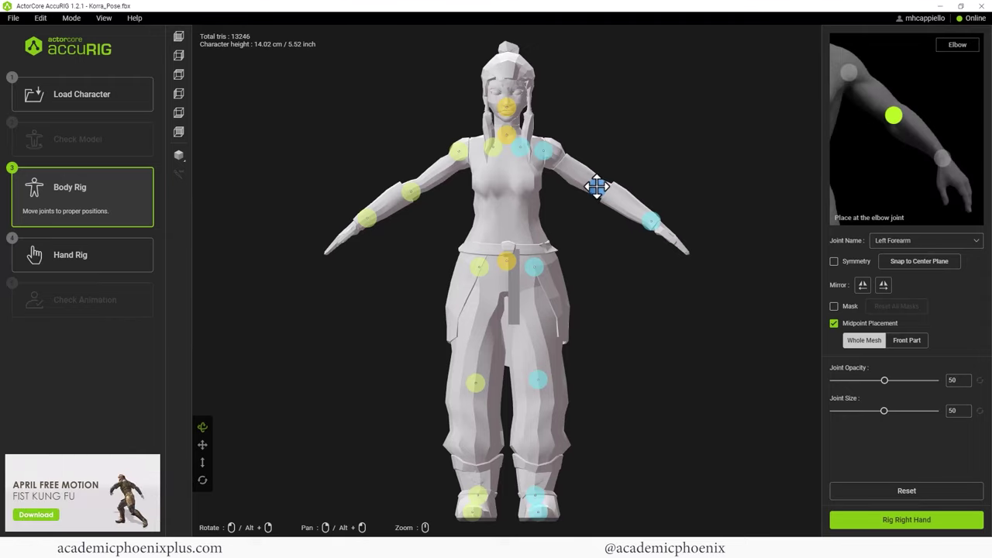
left_click(655, 222)
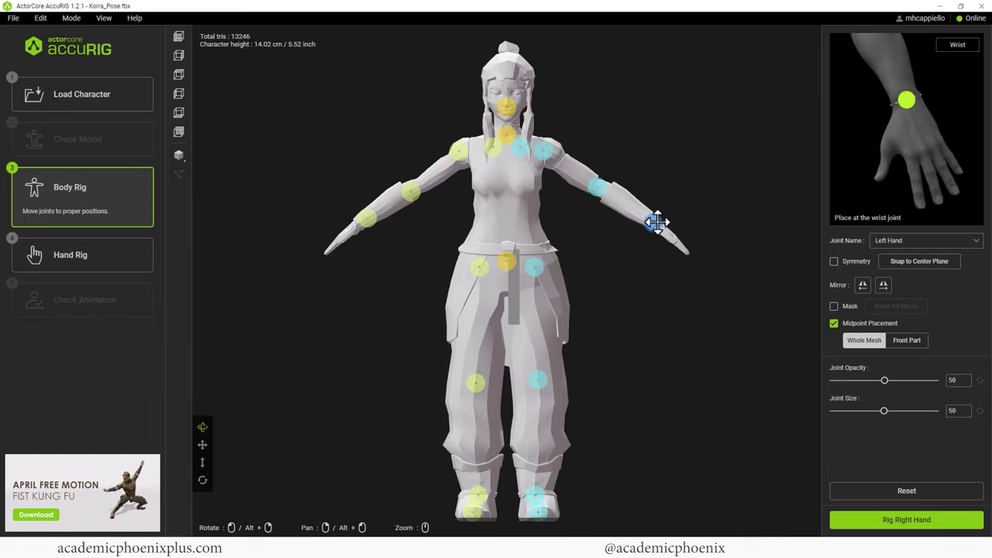
Step: Center the pelvis joint on the belt area, and lower the left hip and left knee joints slightly
left_click(507, 260)
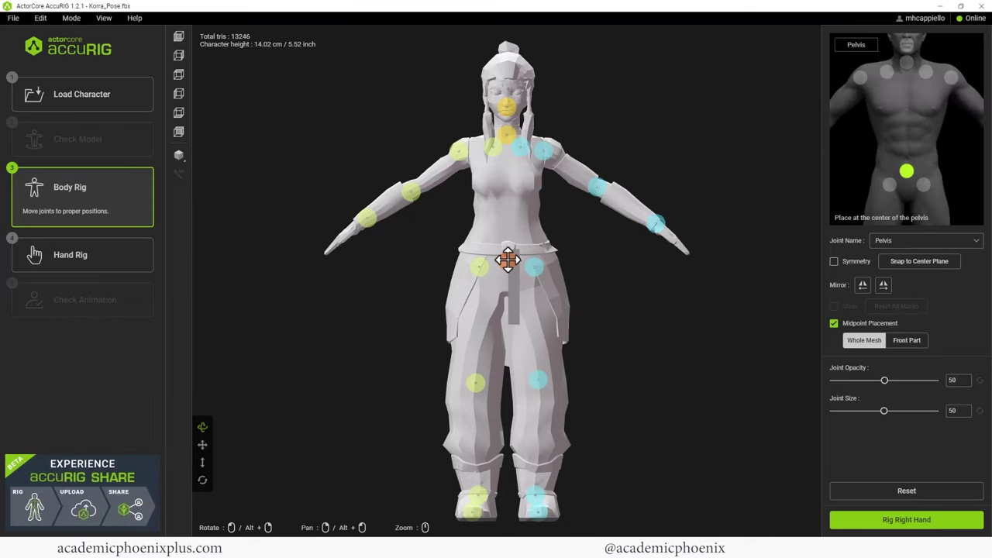
left_click(533, 268)
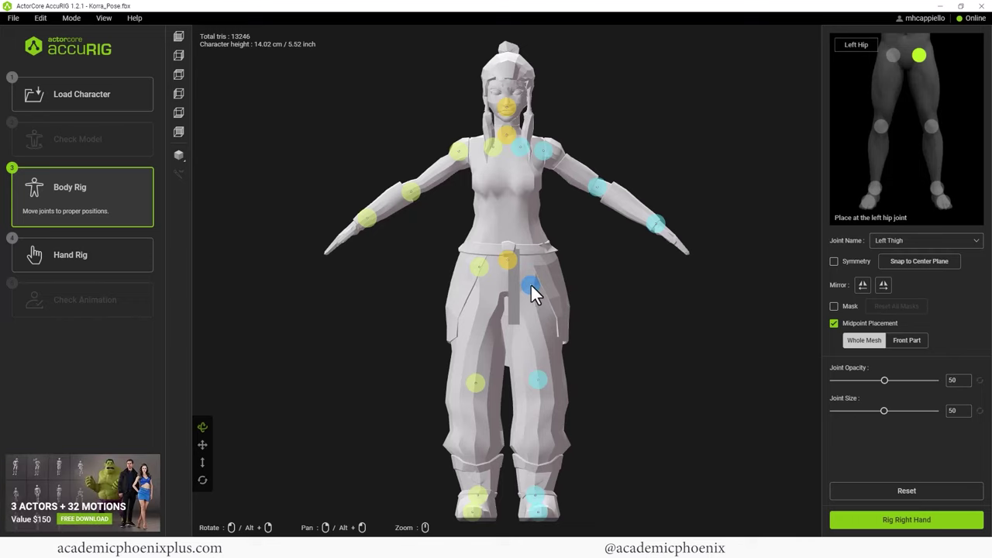
left_click_drag(538, 381, 537, 392)
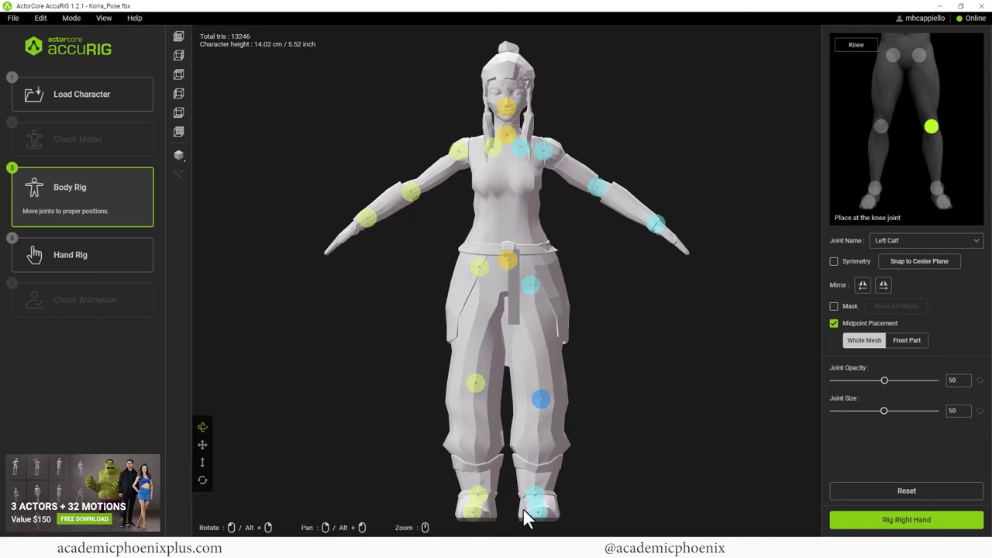
Step: Mirror the adjusted left-side joints to the right side and start the right-hand rig with 5 fingers
mouse_move(773, 372)
left_mouse_down()
mouse_move(651, 374)
mouse_move(659, 398)
mouse_move(674, 400)
mouse_move(658, 367)
mouse_move(773, 366)
left_mouse_up()
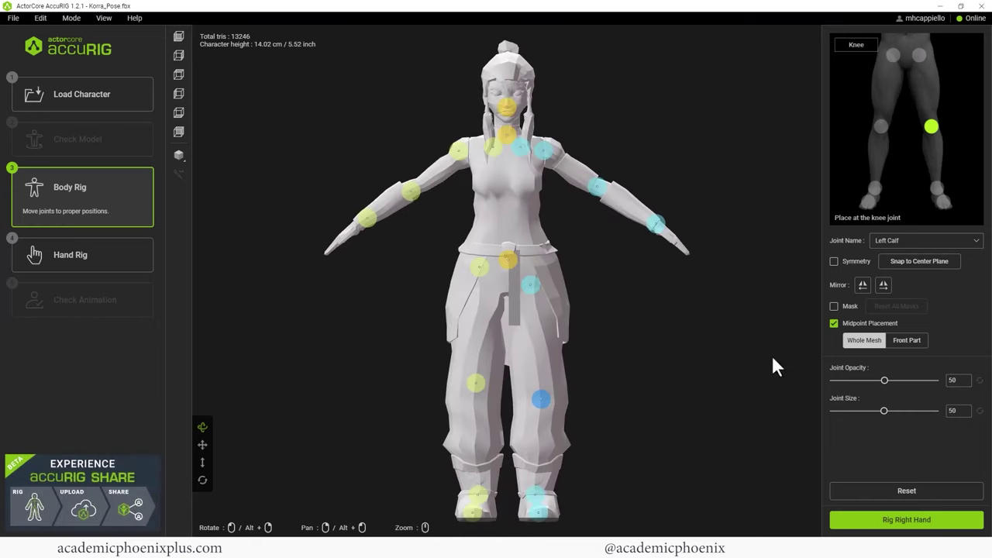
left_click(863, 288)
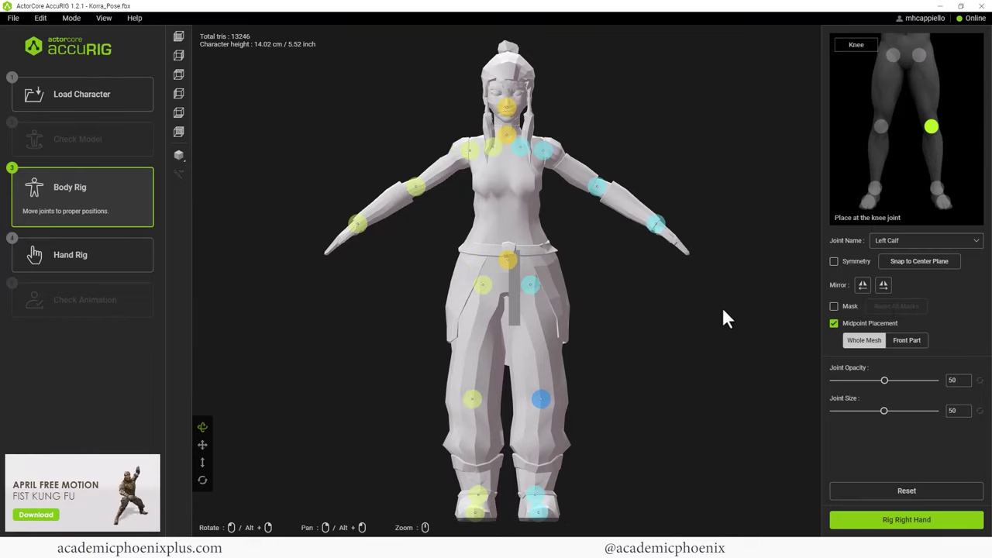
left_click(924, 529)
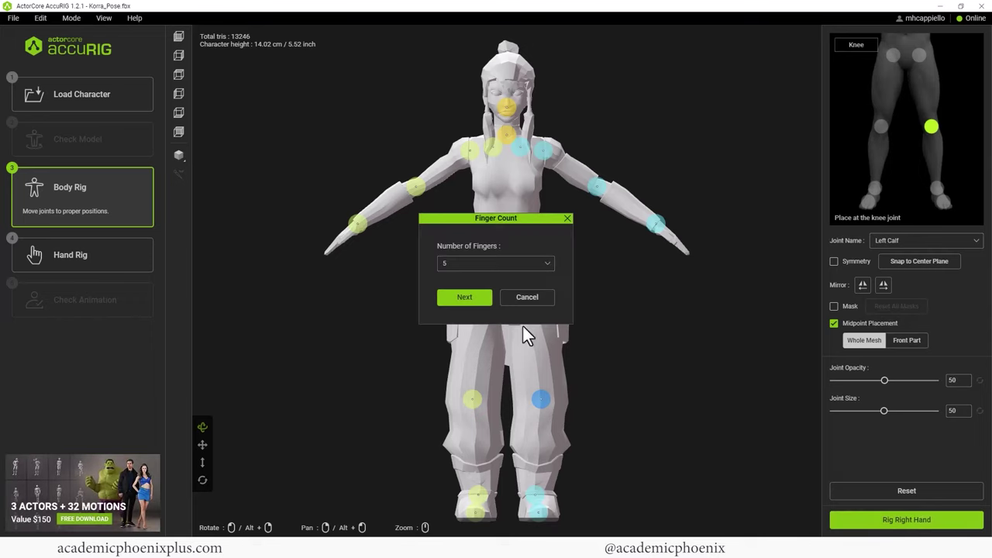
left_click(462, 302)
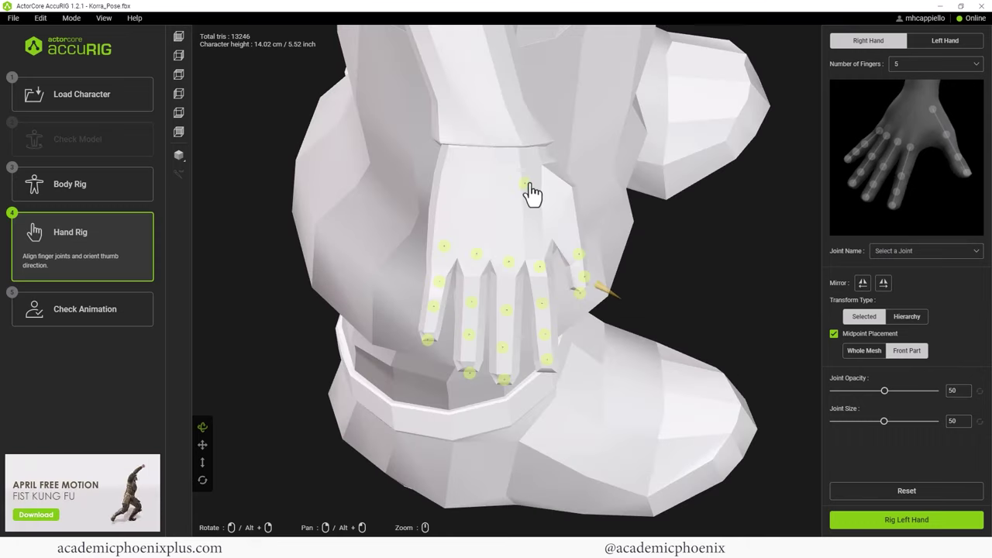
Step: Reposition the right thumb's joints from base to tip so they run evenly along the thumb
left_click(526, 181)
left_click_drag(578, 254, 571, 238)
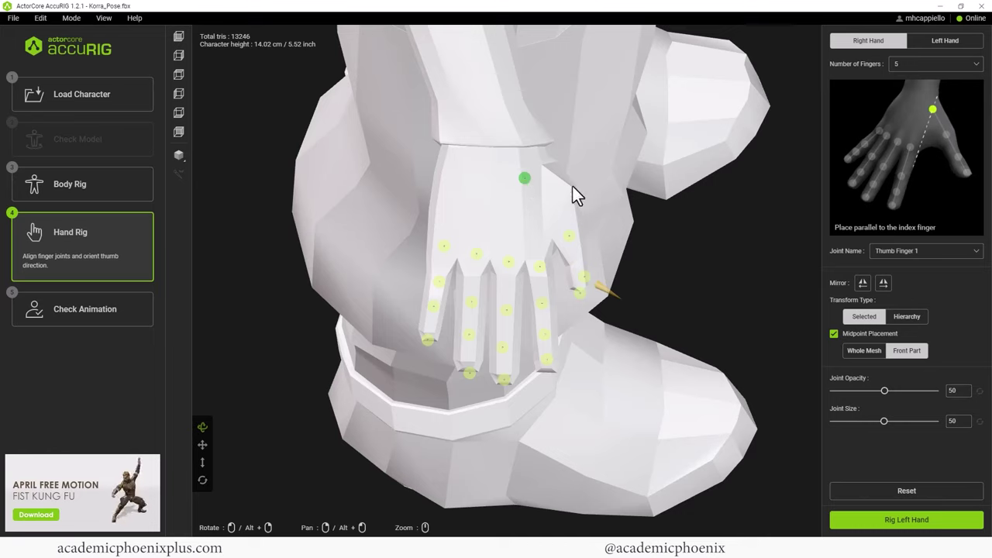
left_click_drag(570, 237, 561, 215)
left_click_drag(586, 284, 574, 246)
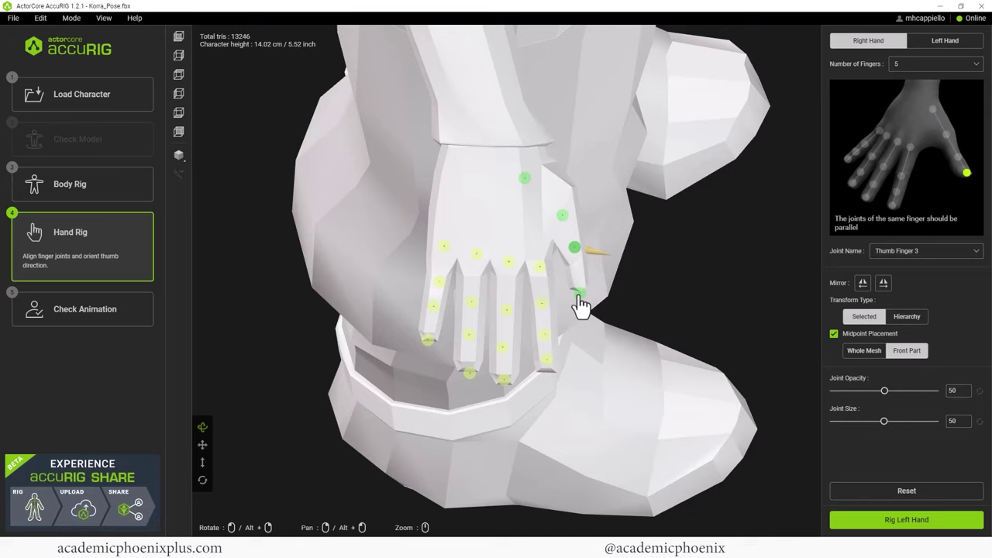
left_click_drag(578, 296, 580, 287)
Step: Align the right hand's ring fingertip joint and the pinky's second, third and tip joints within the fingers
left_click(466, 366)
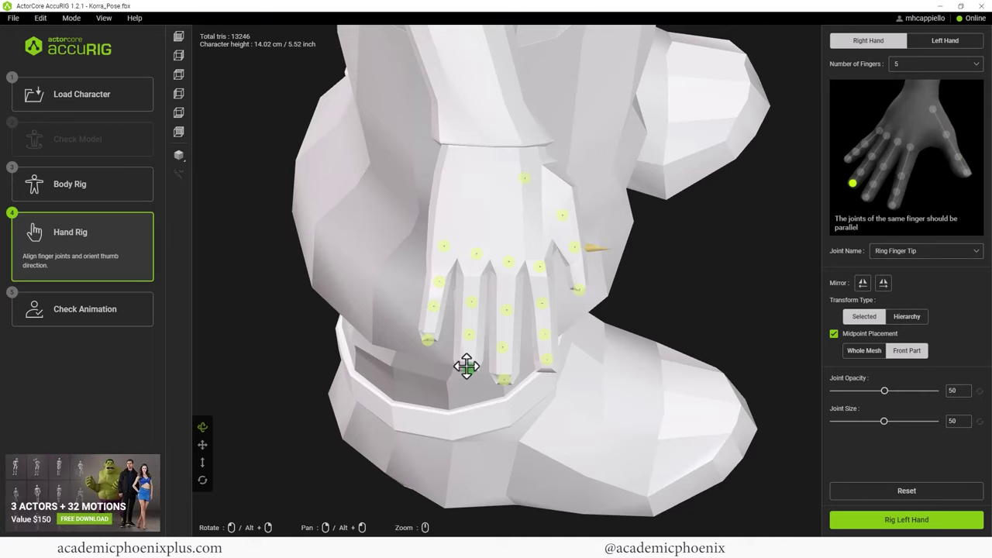
left_click(437, 281)
left_click(432, 305)
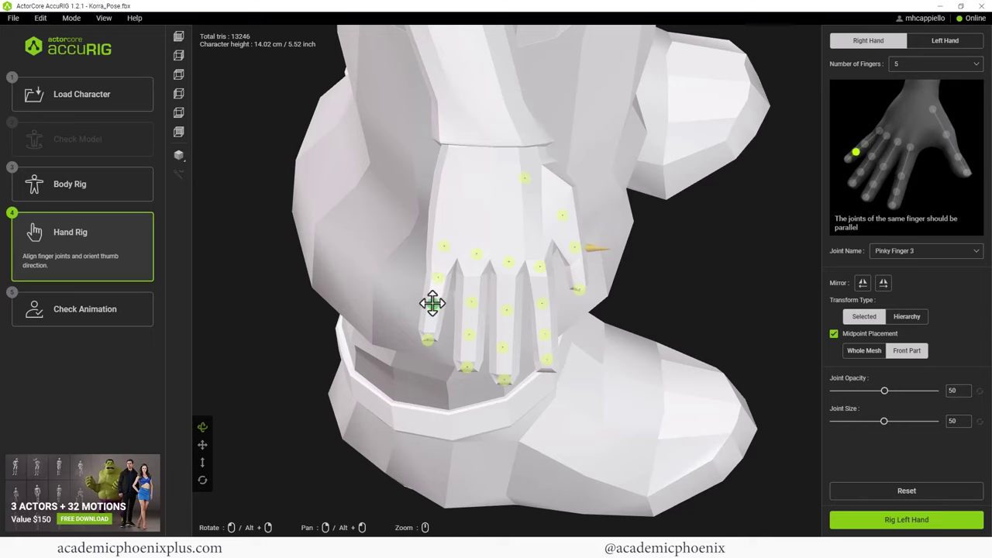
left_click(428, 338)
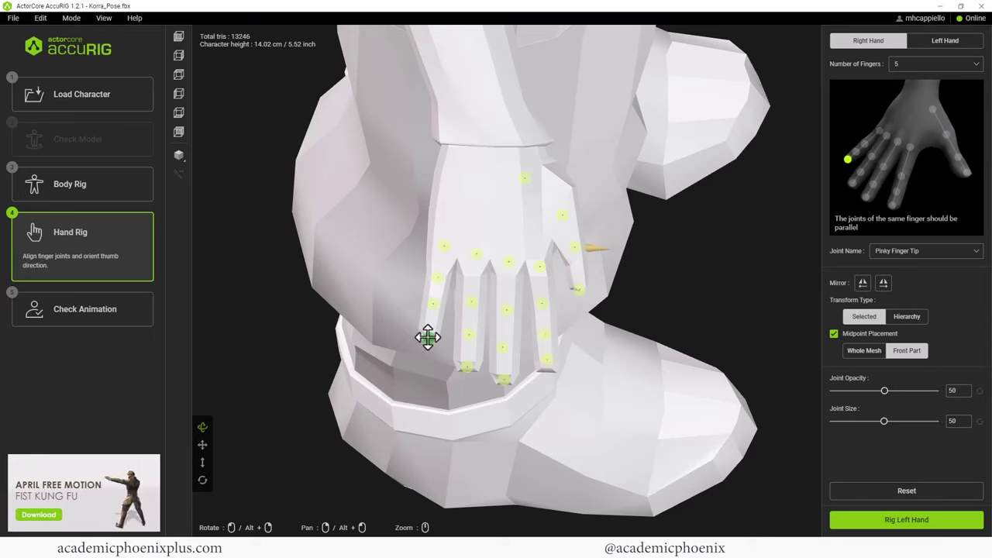
Step: Adjust the second and third joints of the right ring and index fingers, and the third joint of the middle finger
left_click(471, 297)
left_click(470, 335)
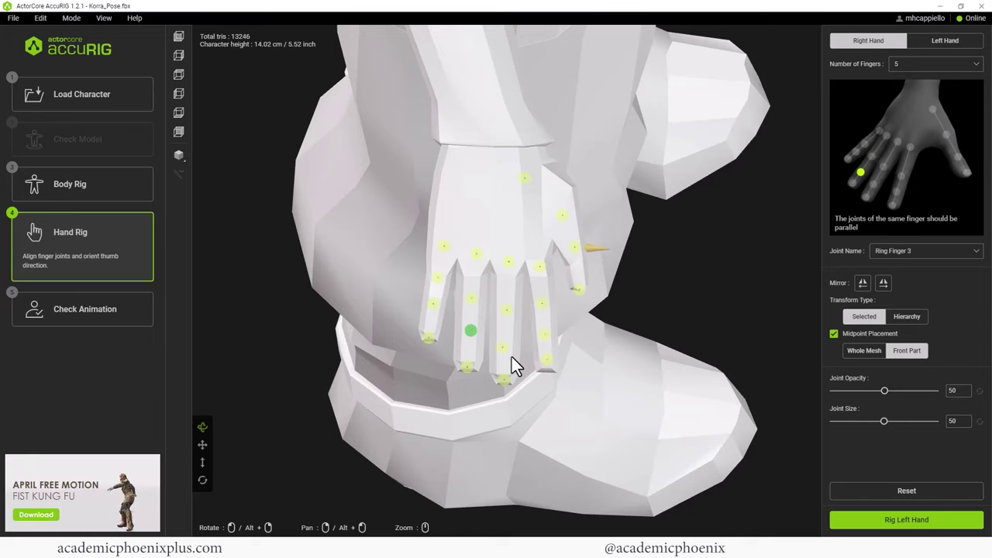
left_click(503, 348)
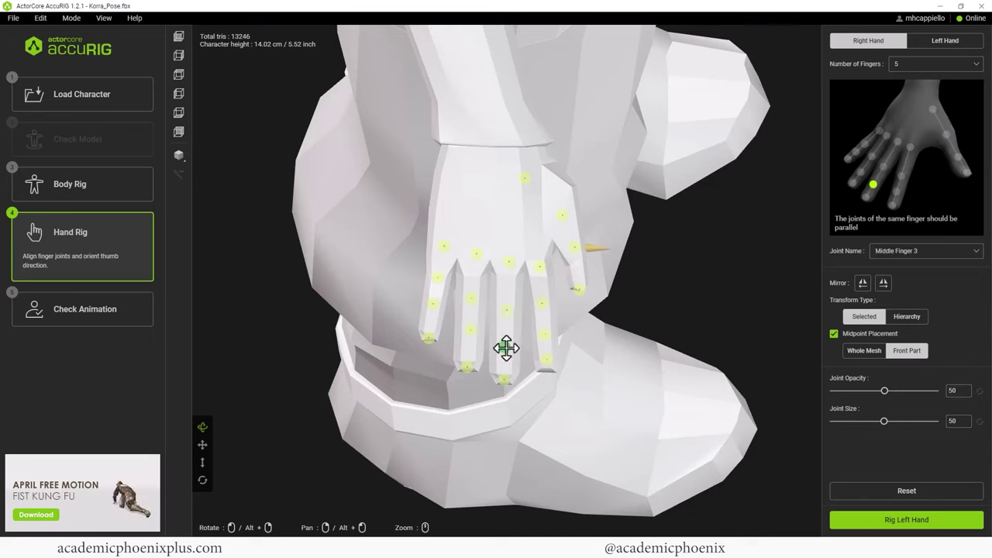
left_click(542, 303)
left_click(545, 334)
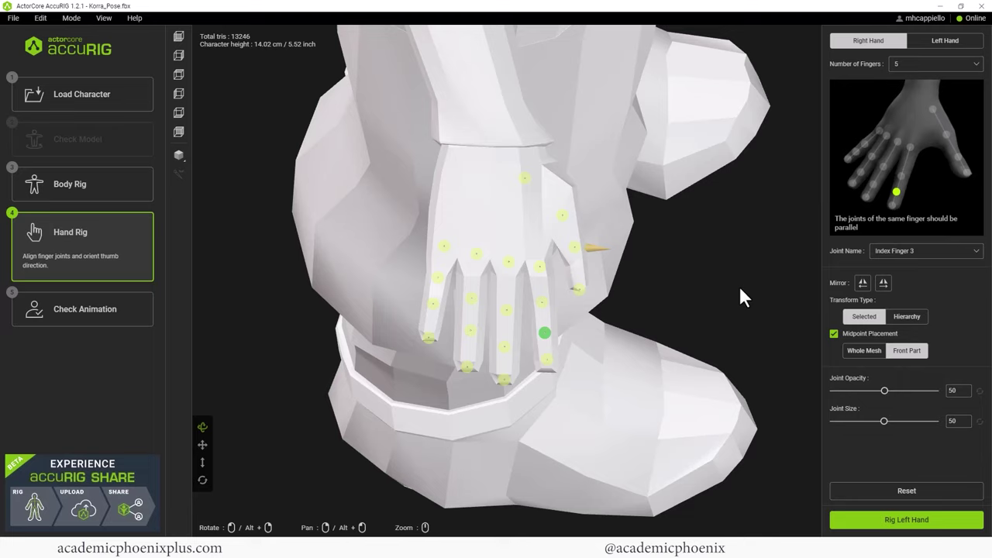
Step: Nudge the right hand's second thumb joint and finger base joints into place, and move on to rigging the left hand
left_click(560, 216)
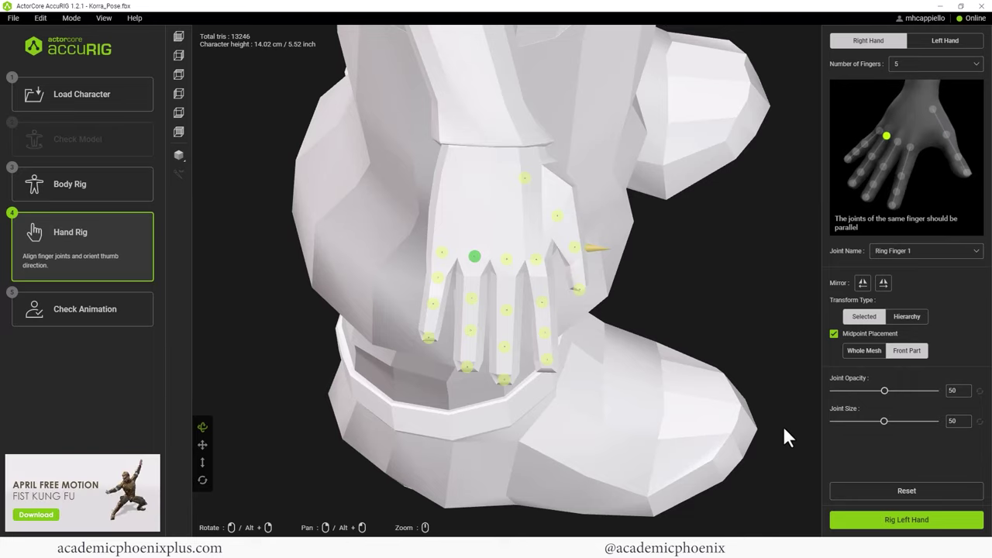
left_click(908, 523)
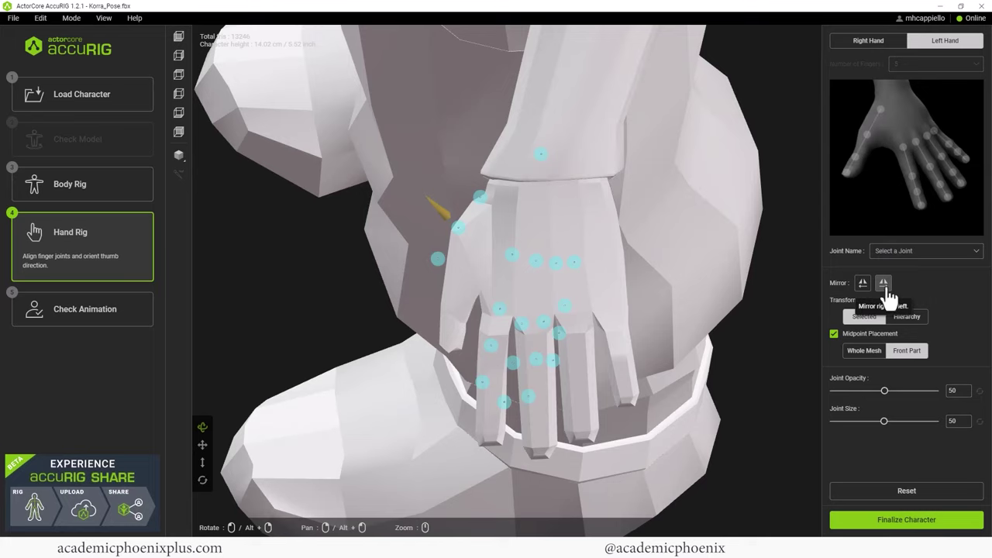
Step: Mirror the right-hand joints to the left hand and finalize the character
left_click(884, 284)
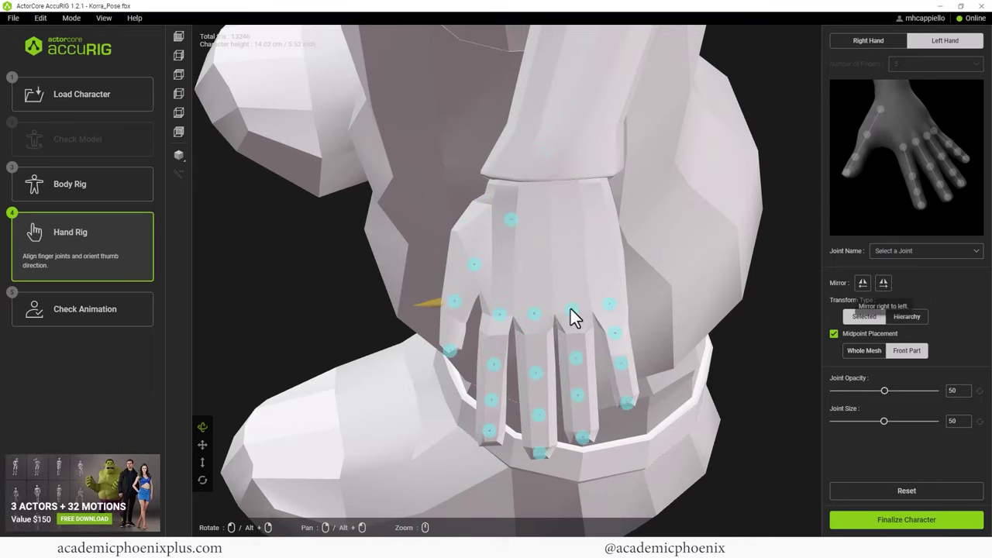
left_click(901, 530)
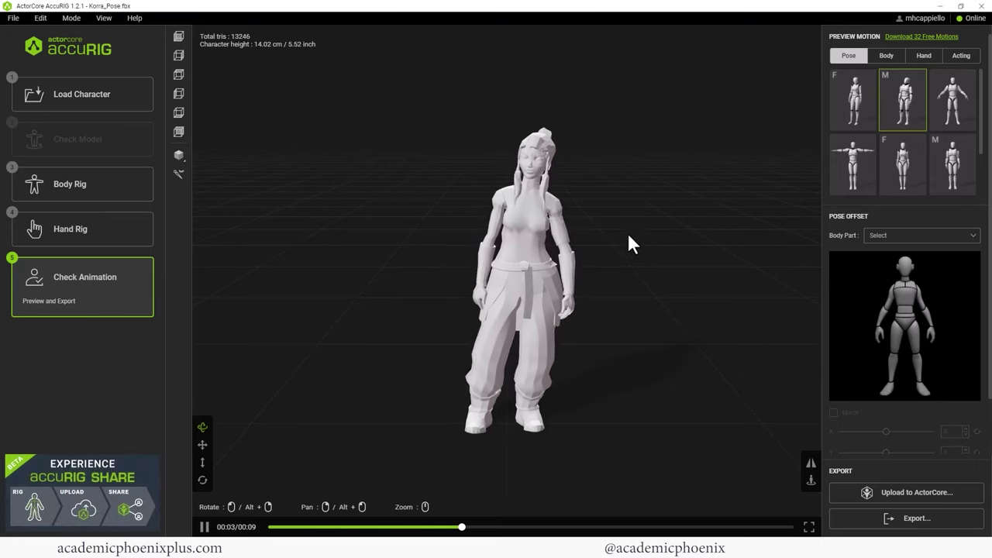
Step: Preview the rigged character in the female standing pose, A-pose, T-pose and straight female pose, checking it from different angles
left_click_drag(677, 250, 775, 241)
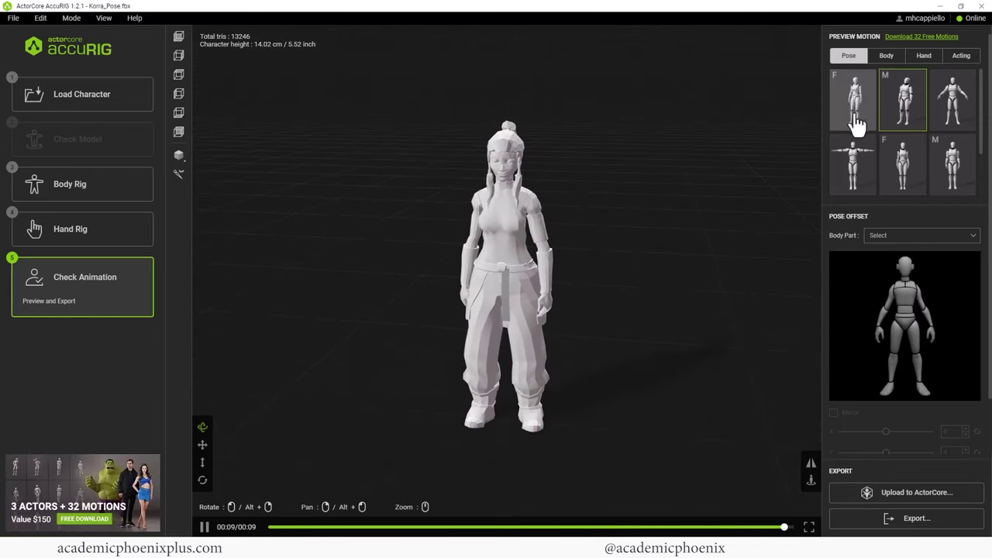
left_click(857, 124)
left_click_drag(628, 259, 662, 241)
left_click(940, 128)
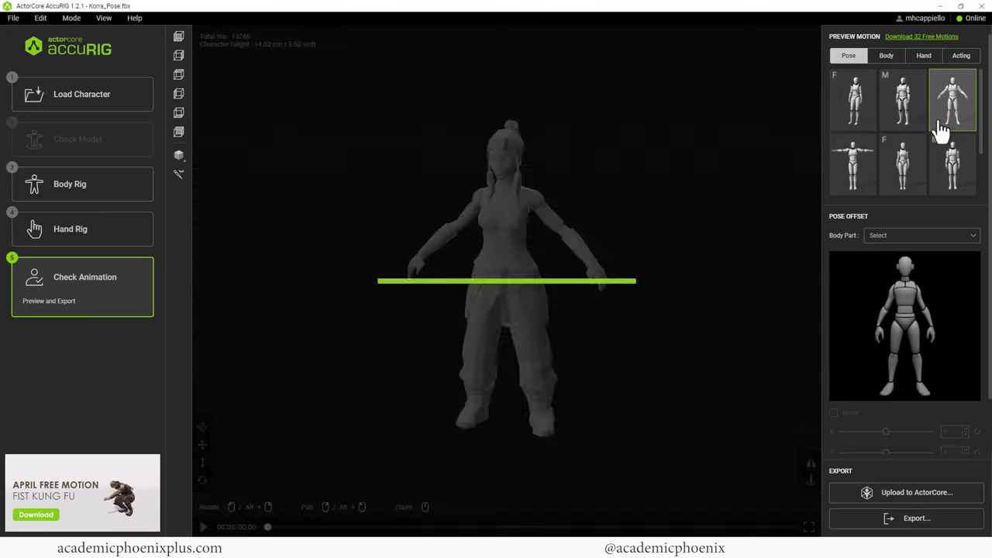
left_click(854, 159)
left_click(899, 194)
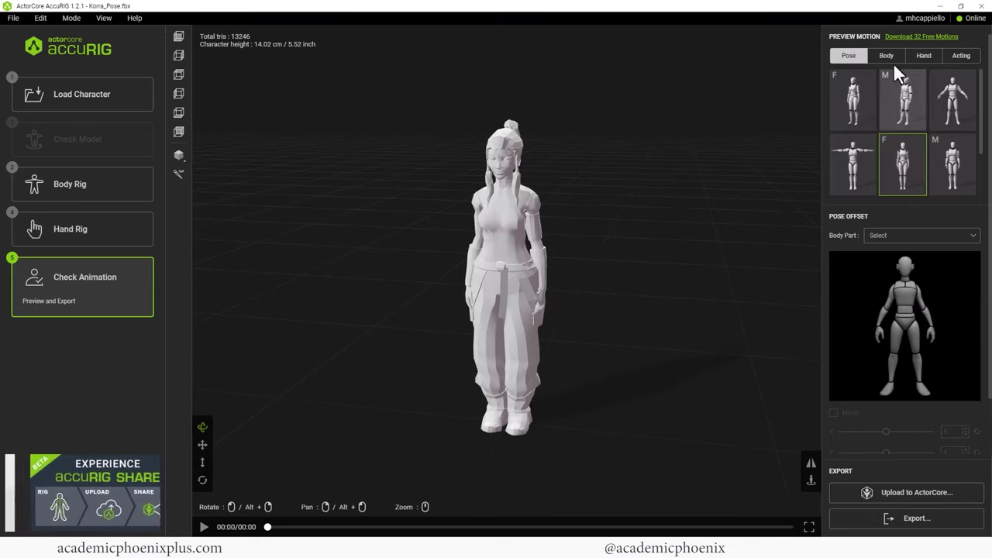
Step: Preview the bending, arms-out and raised-arms female Body motions on the character to check how the mesh deforms
left_click(888, 56)
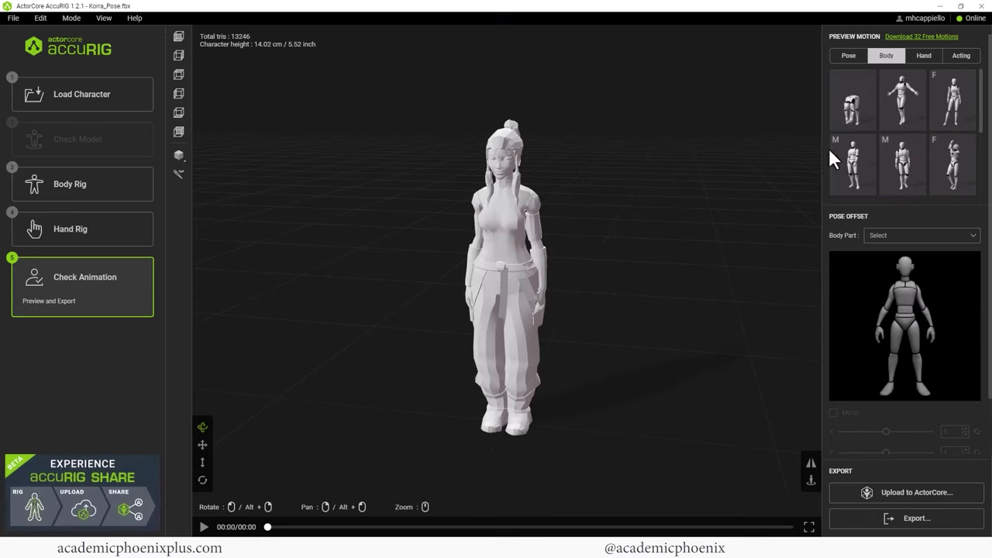
left_click(852, 114)
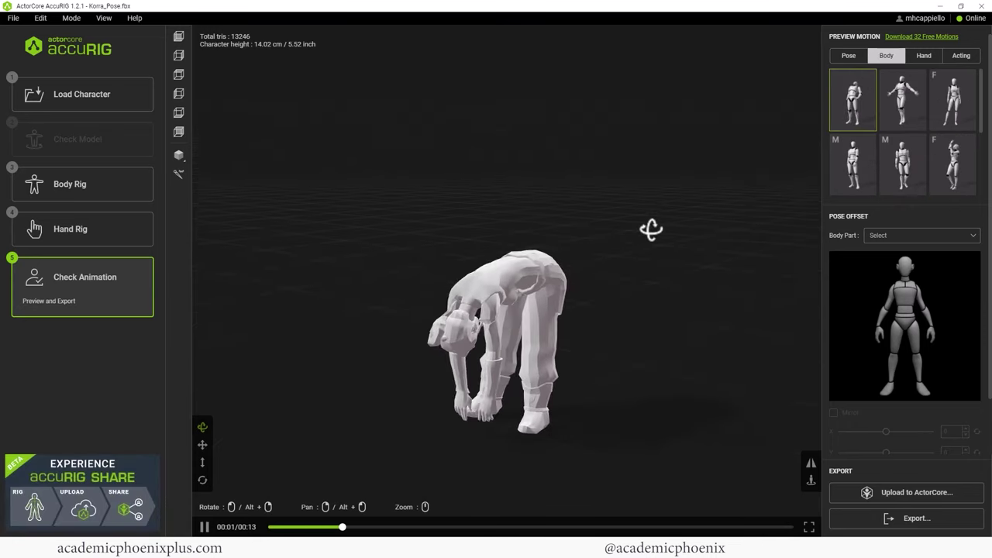
left_click(912, 116)
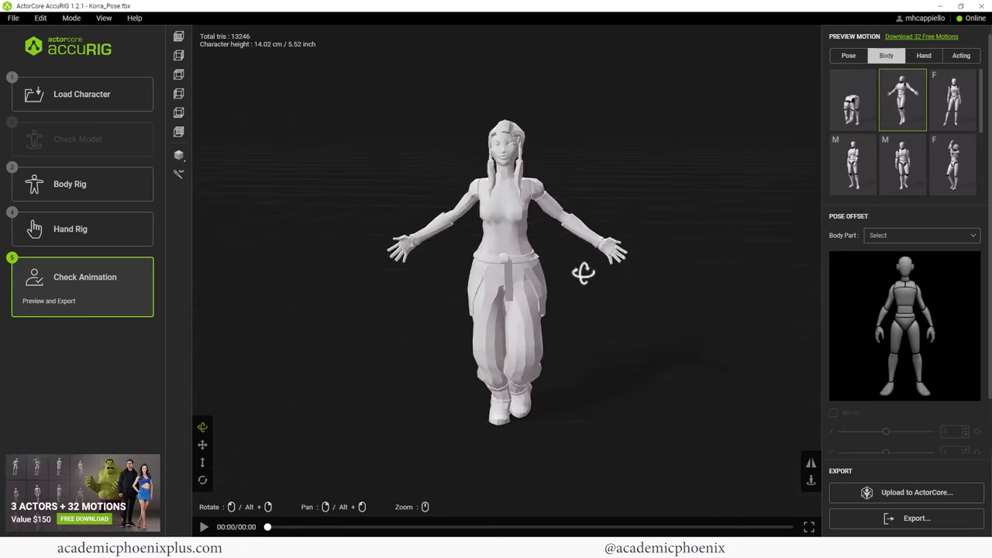
left_click(949, 178)
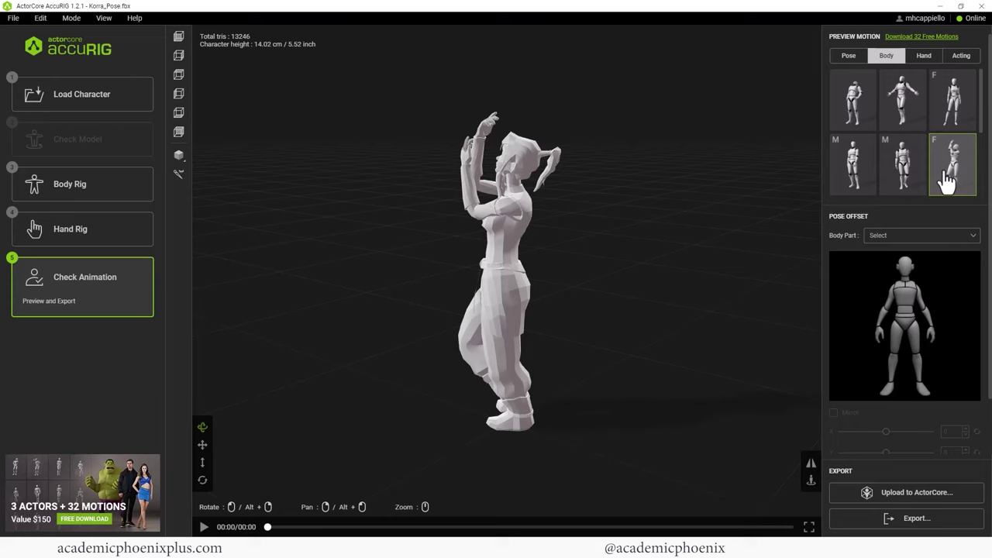
left_click_drag(566, 292, 731, 248)
Step: Preview the first Hand motion and the first female Acting motion to check the finger and arm deformation
left_click(920, 56)
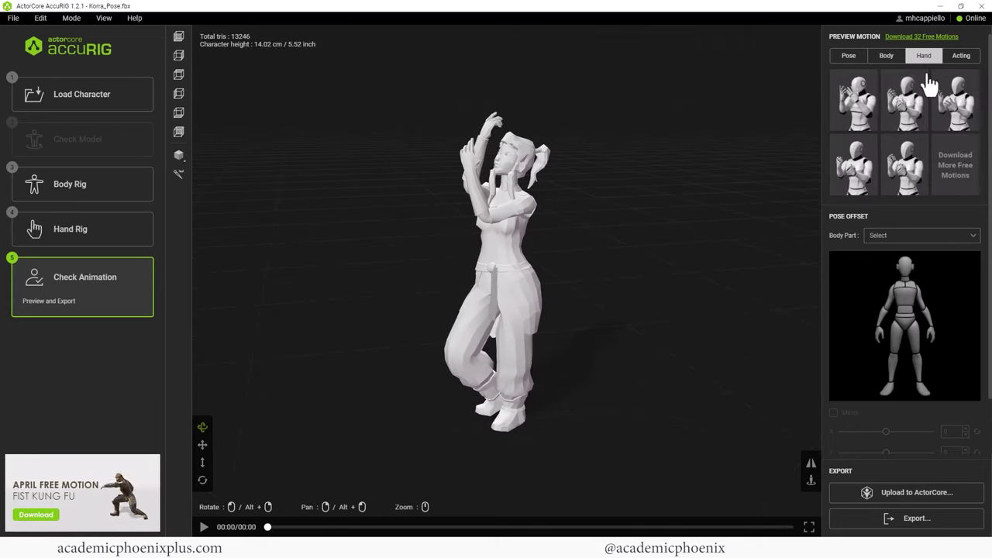
left_click(853, 99)
left_click_drag(706, 221, 637, 227)
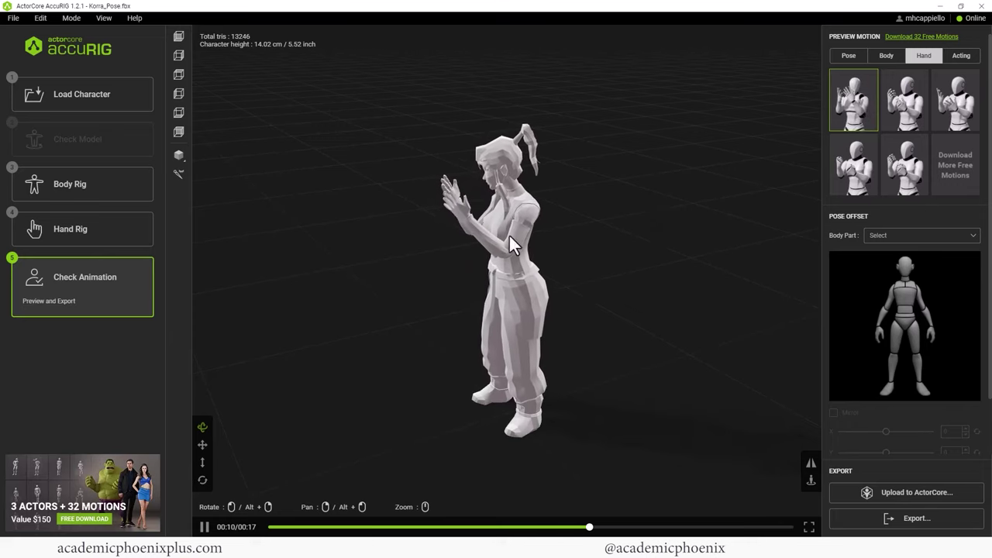
left_click_drag(635, 255, 799, 186)
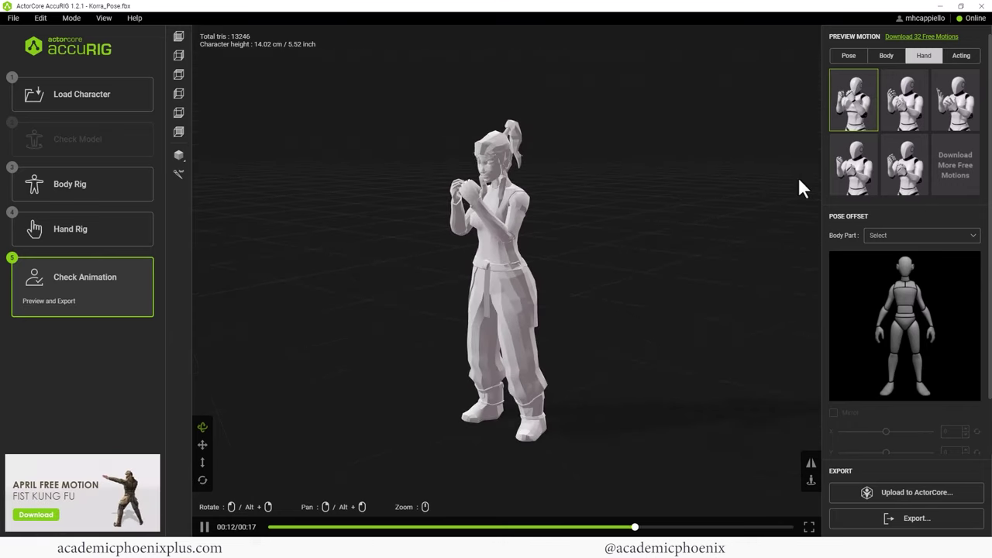
left_click(961, 56)
left_click(854, 101)
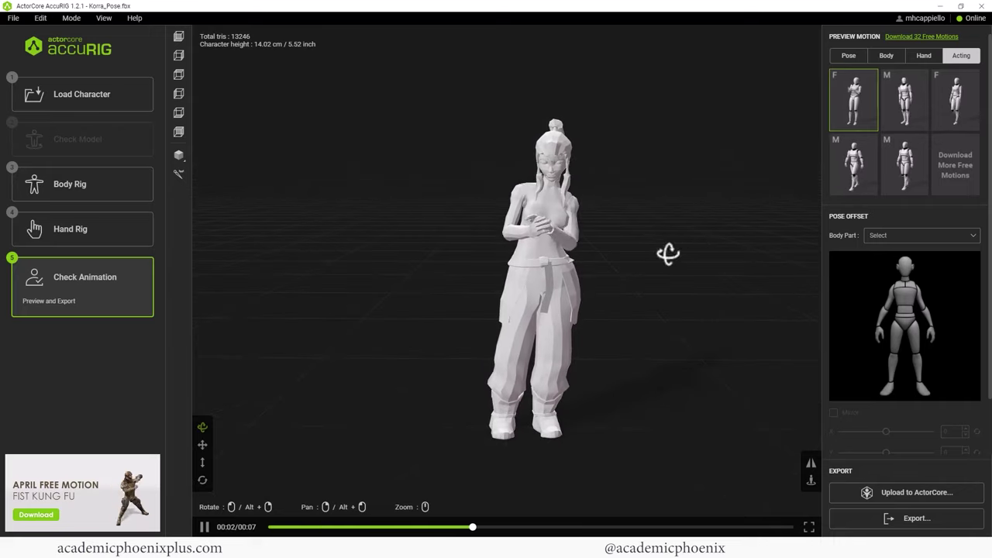
Step: Compare the T-pose and standing poses on the character, and set it to the A-pose
left_click(852, 59)
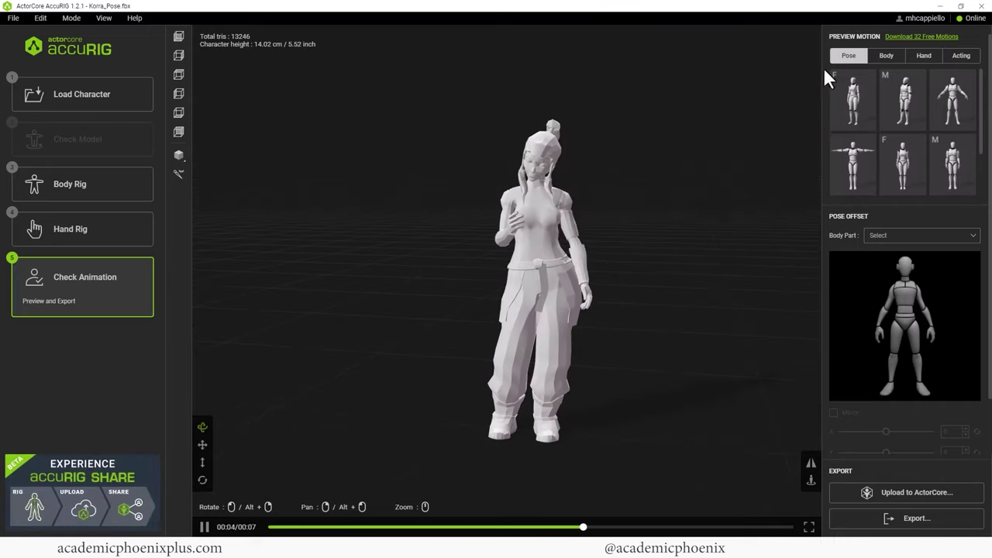
left_click(951, 100)
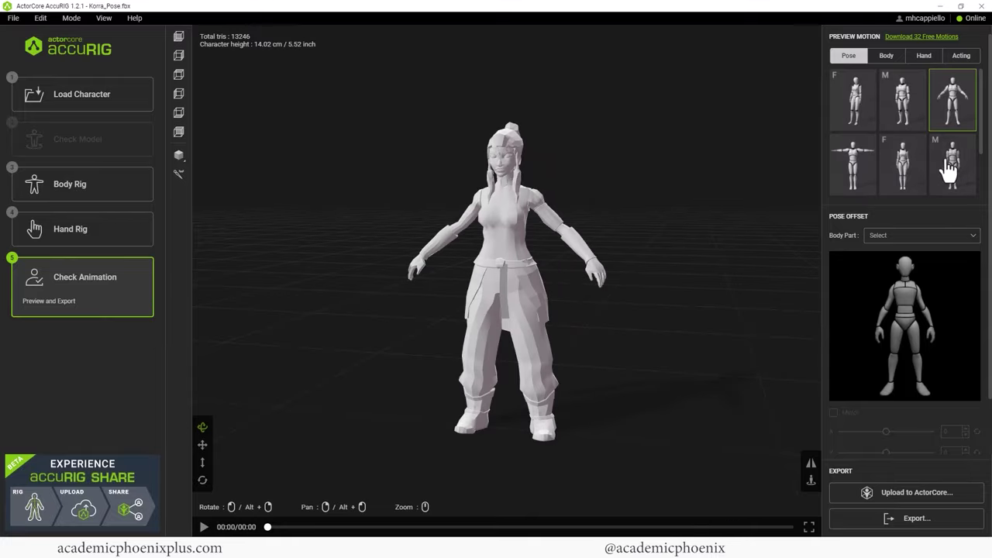
left_click(863, 160)
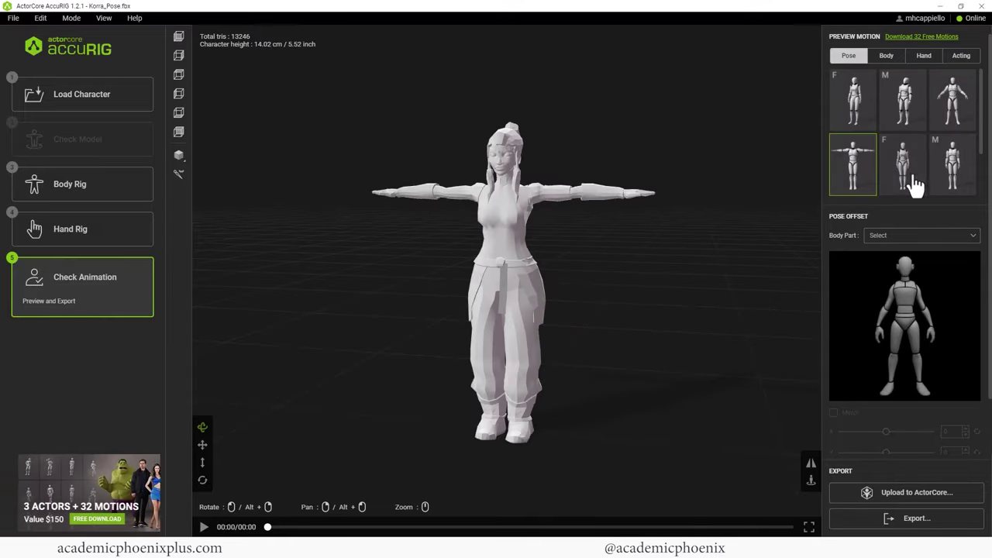
left_click(914, 183)
left_click(956, 179)
left_click(953, 81)
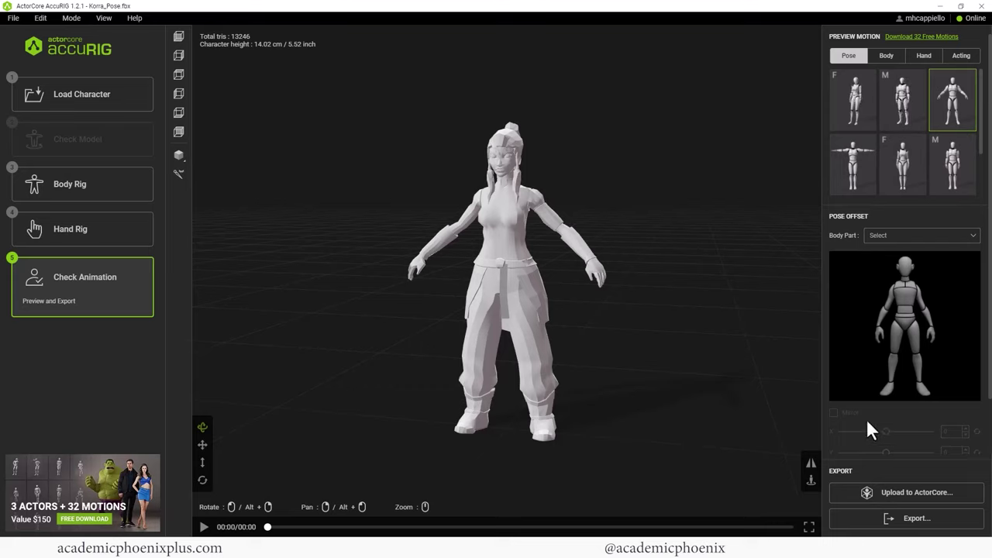
Step: Set up an FBX export with Maya as the target application and the max texture size at Original
left_click(911, 533)
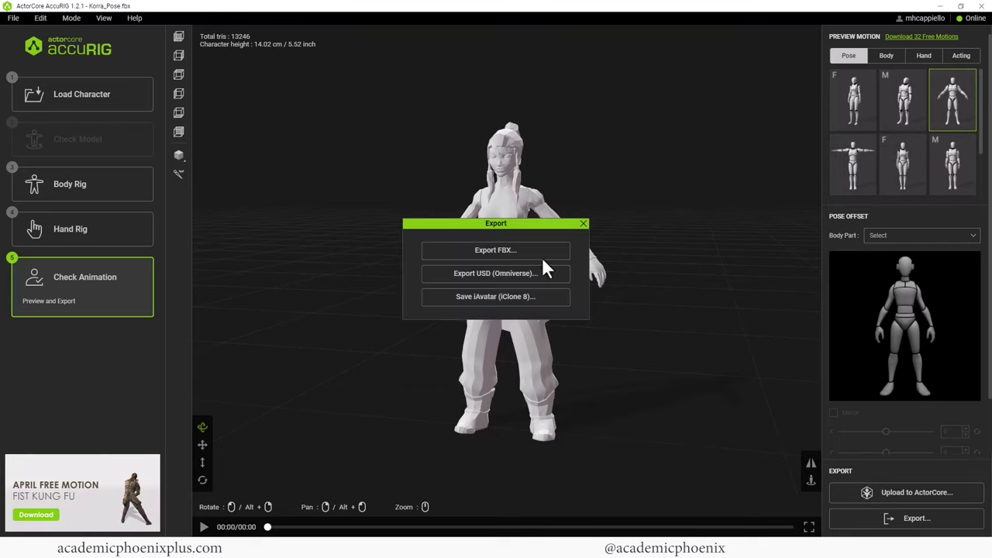
left_click(542, 254)
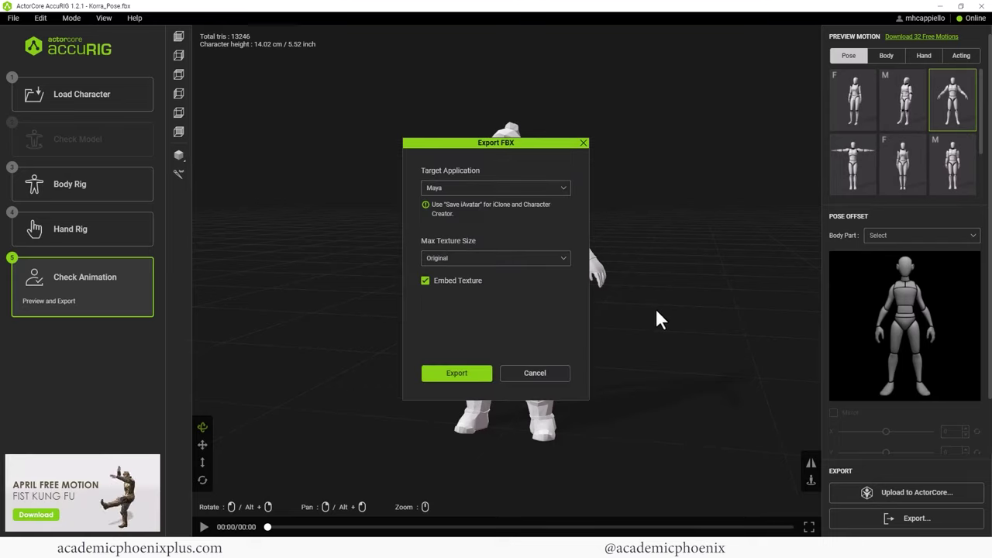
left_click(462, 189)
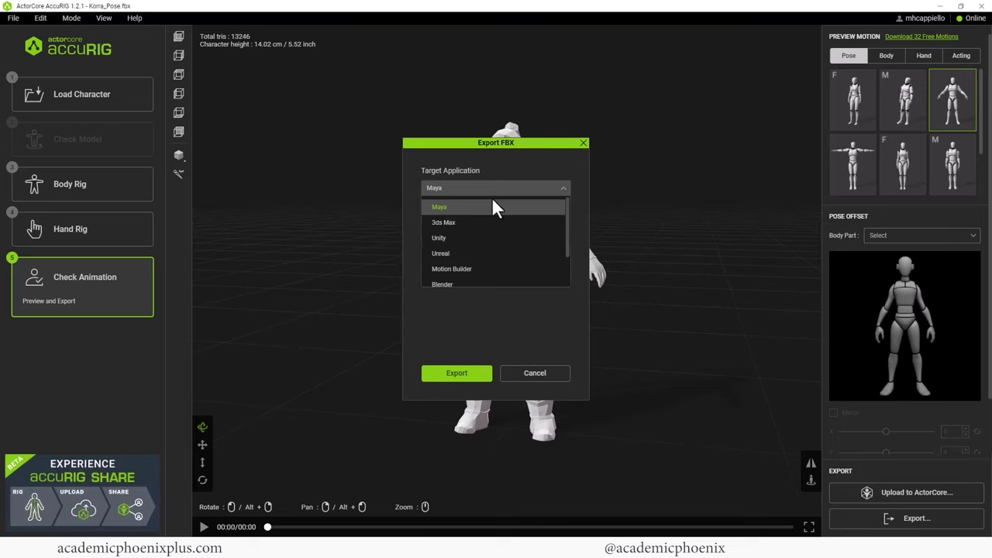
left_click(512, 203)
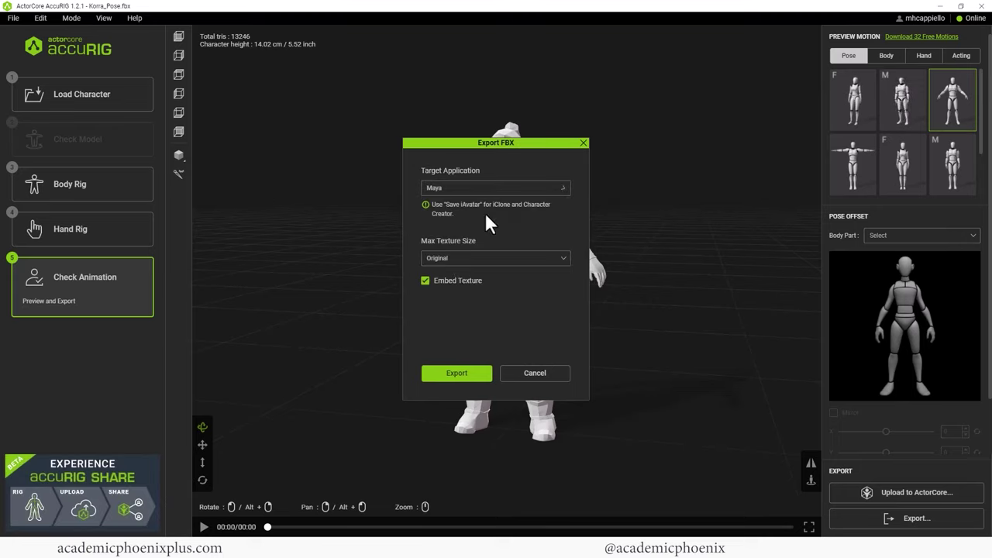
left_click(457, 259)
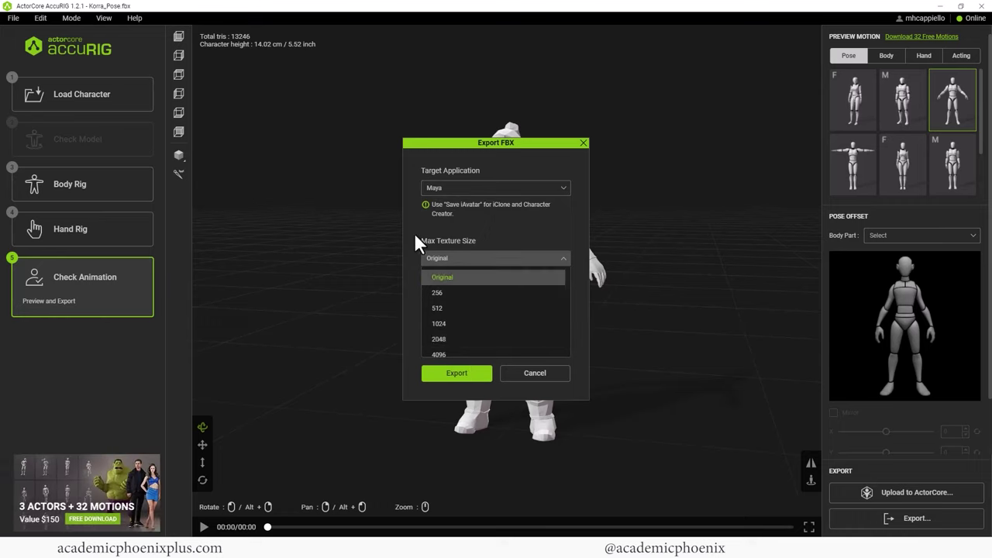
left_click(463, 279)
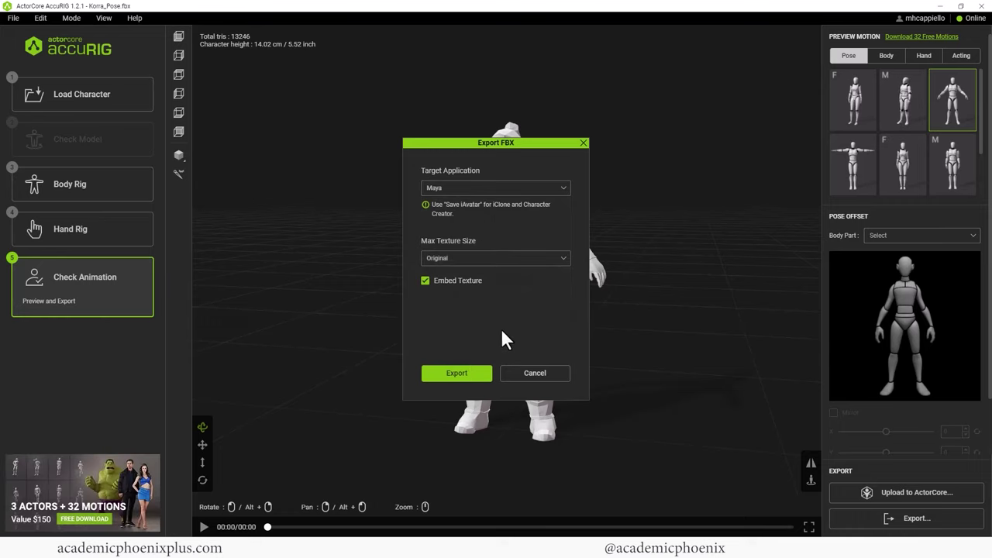
Step: Export the rigged character as Korra_ExportAccu in the Character_Korra project's scenes/FBX folder
left_click(478, 372)
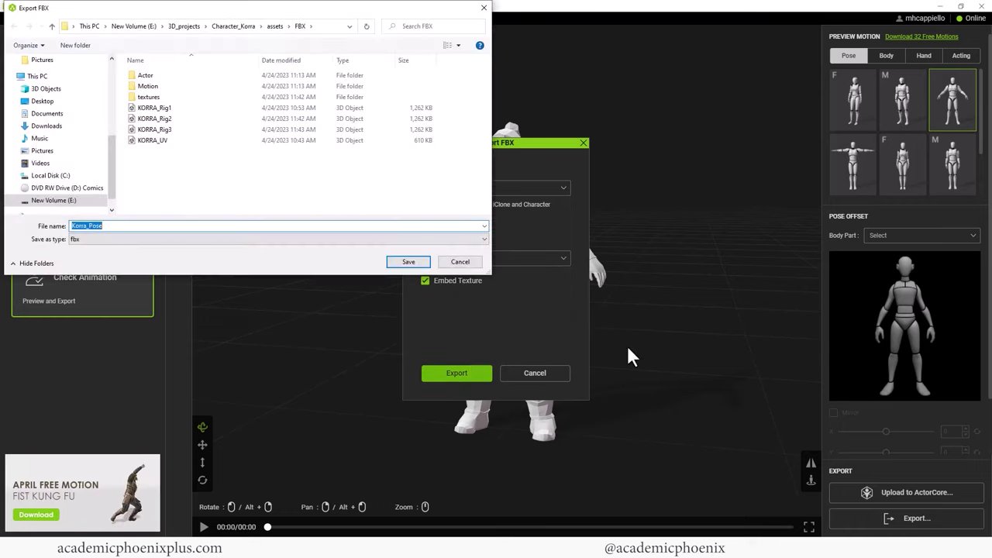
left_click(115, 226)
left_click_drag(90, 225, 116, 225)
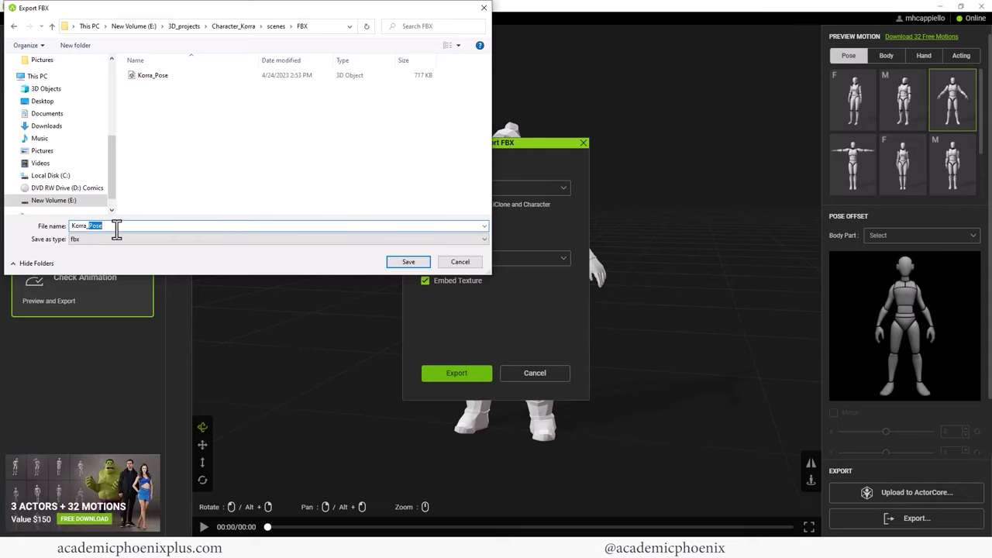
type("ExportAc")
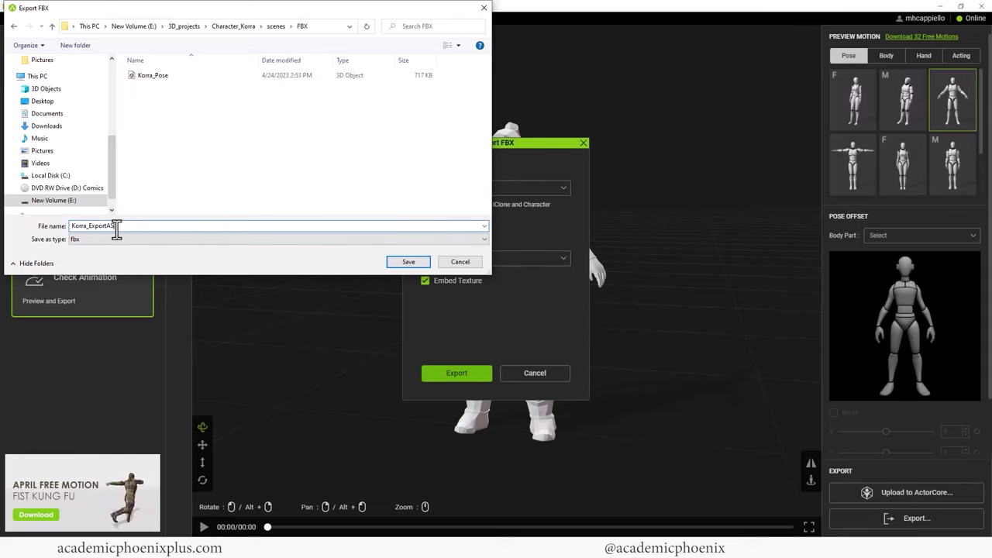
type("c")
left_click_drag(45, 10, 61, 34)
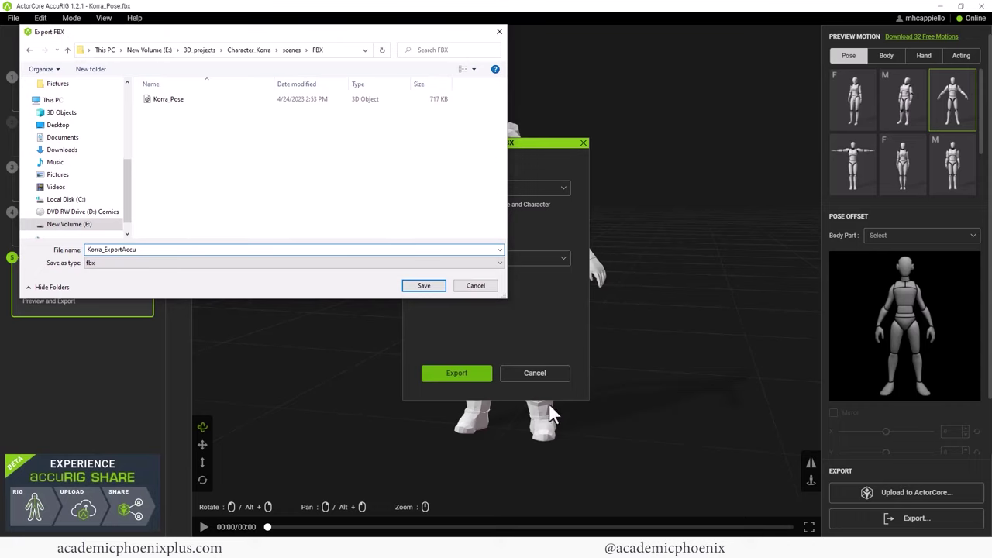
type("u")
left_click(424, 286)
left_click(448, 374)
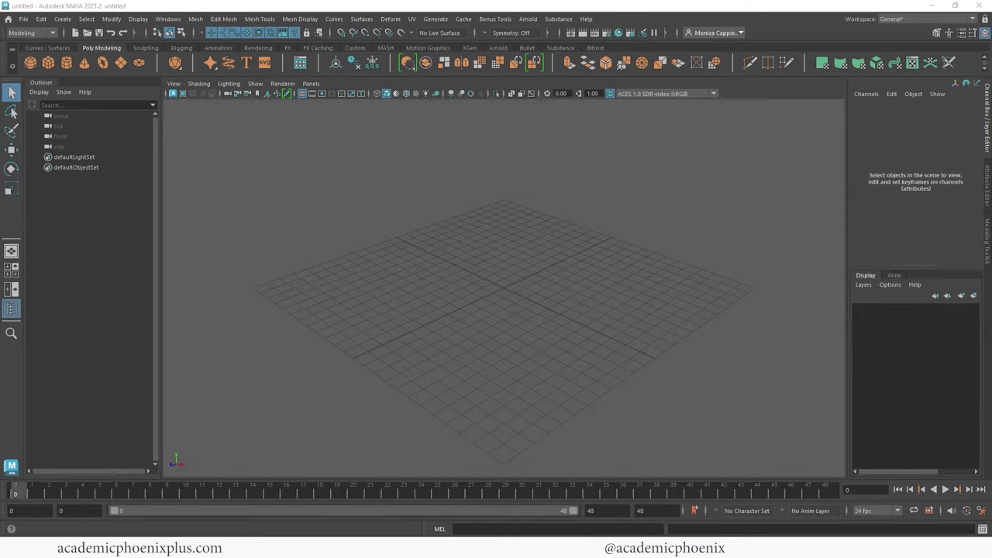
Step: Switch to Maya and import Korra_ExportAccu.fbx from the scenes/FBX folder, framing the whole character for inspection
left_click(22, 18)
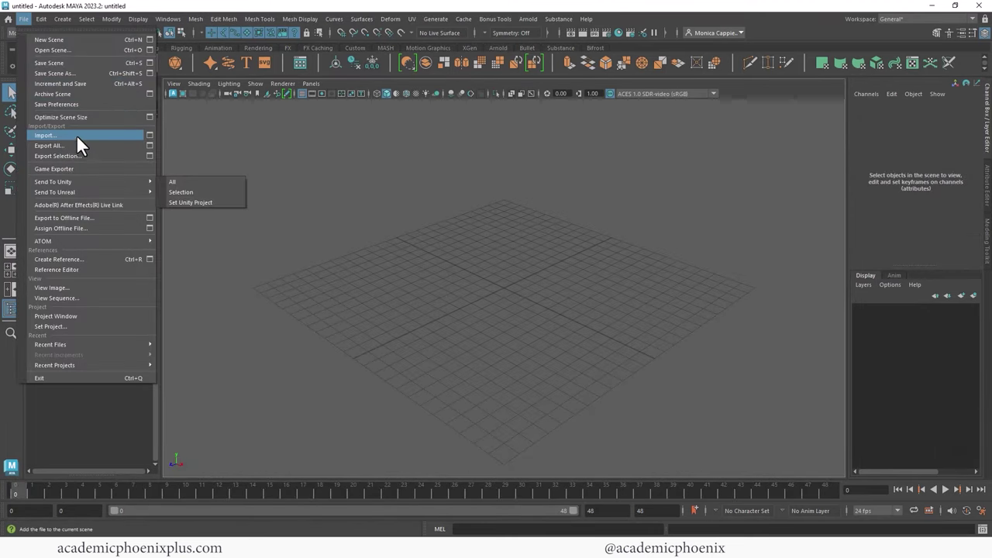
left_click(76, 134)
double_click(304, 203)
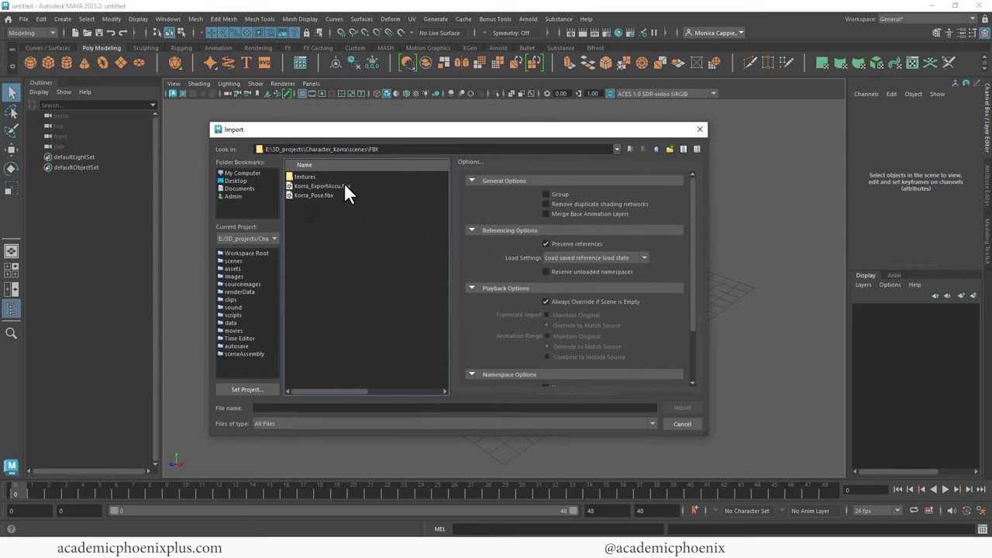
double_click(345, 187)
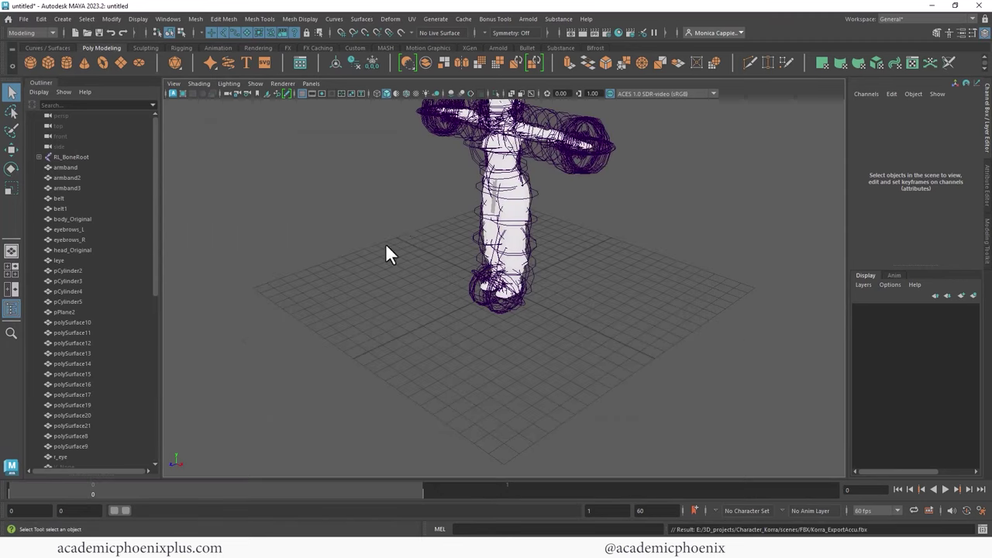
scroll(385, 243, "down", 3)
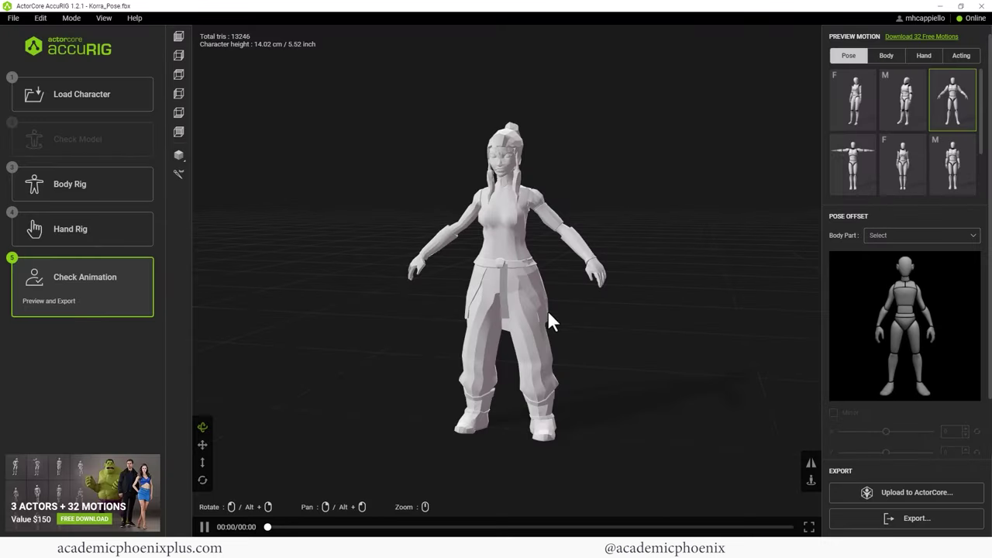
left_click(939, 6)
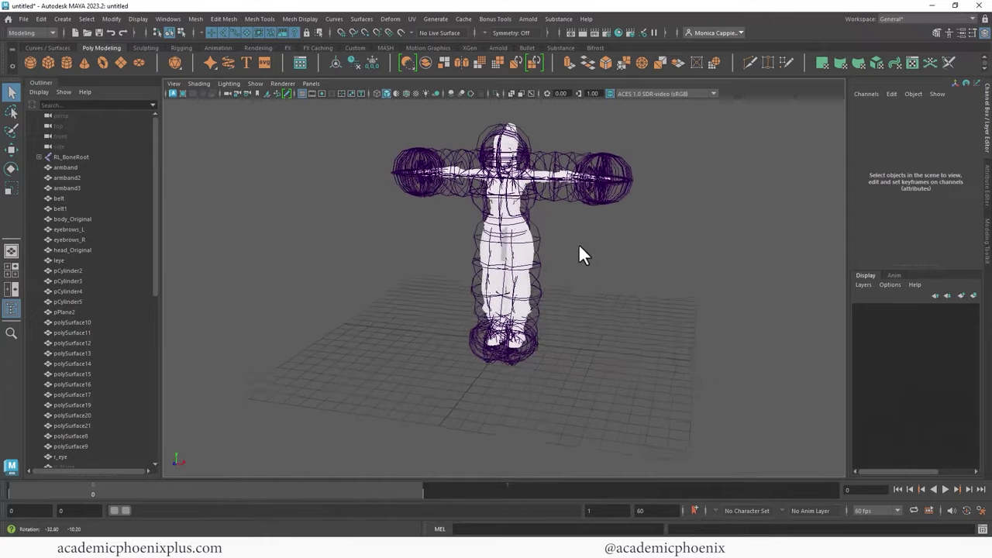
Step: Assign the default initialShadingGroup material to all character meshes from armband through r_eye
left_click_drag(544, 215, 592, 285, "alt")
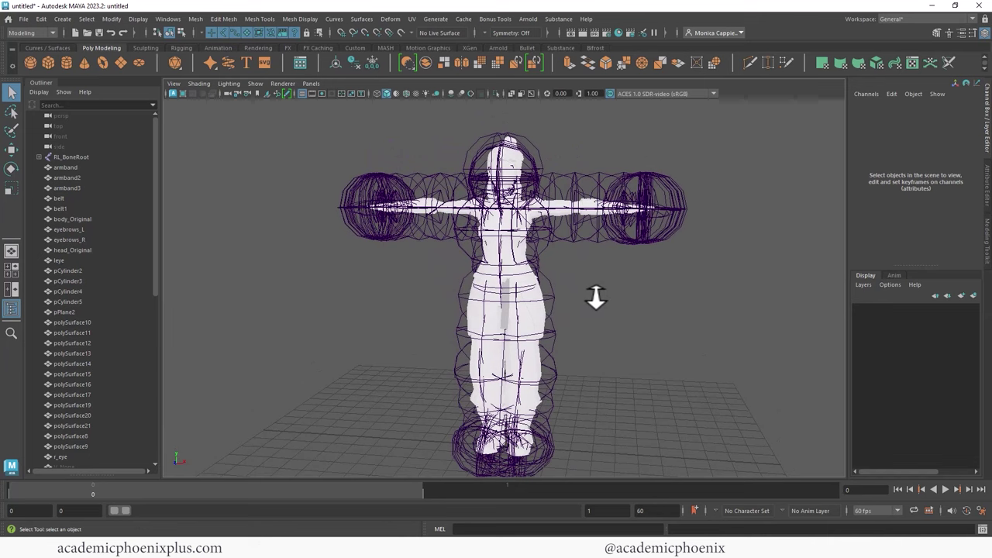
left_click(536, 299)
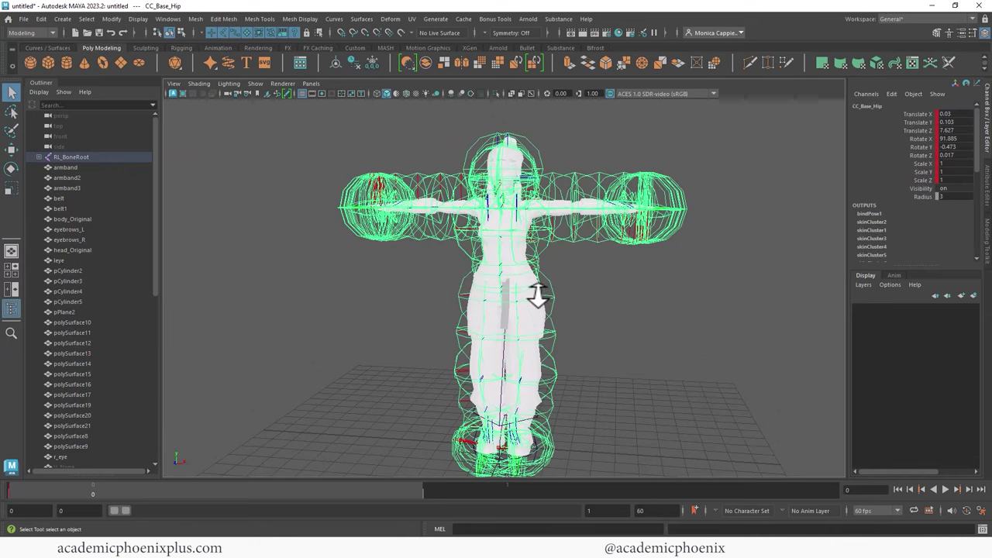
left_click(78, 167)
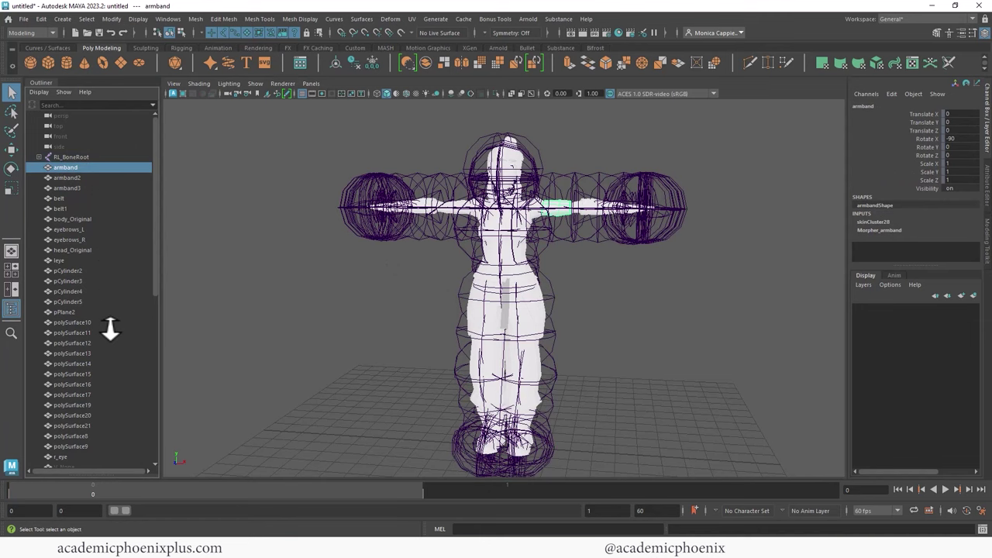
scroll(149, 431, "down", 10)
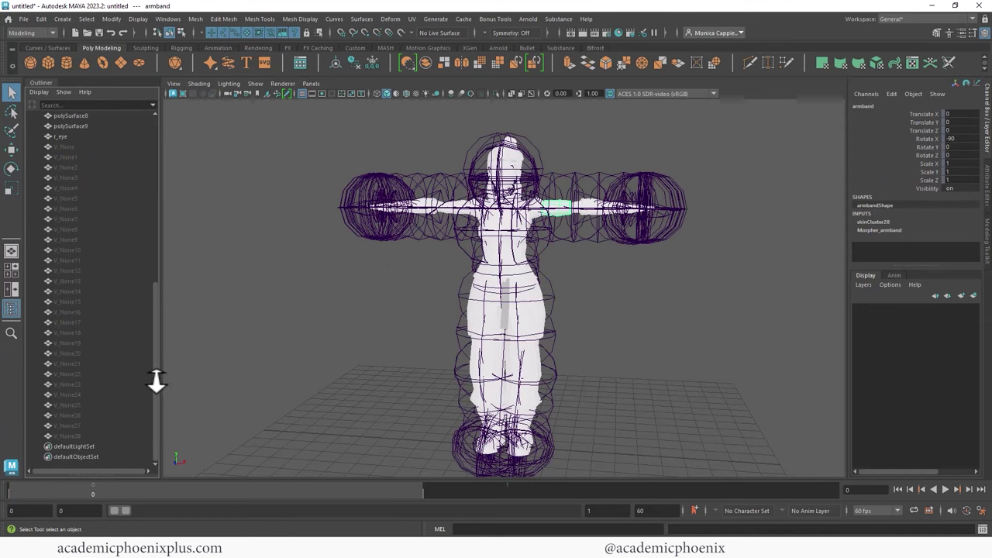
scroll(122, 286, "up", 3)
left_click(90, 219, "shift")
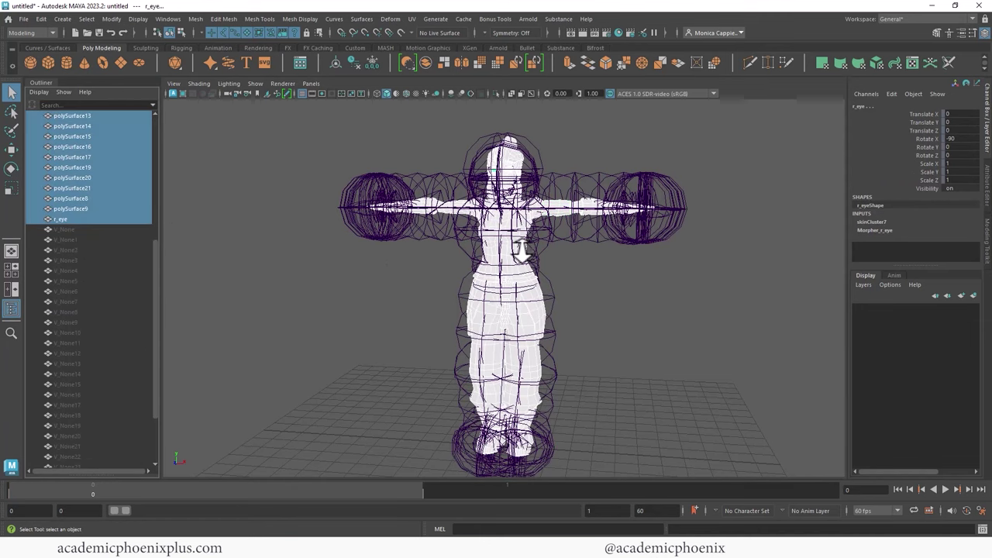
right_click_drag(521, 248, 618, 216)
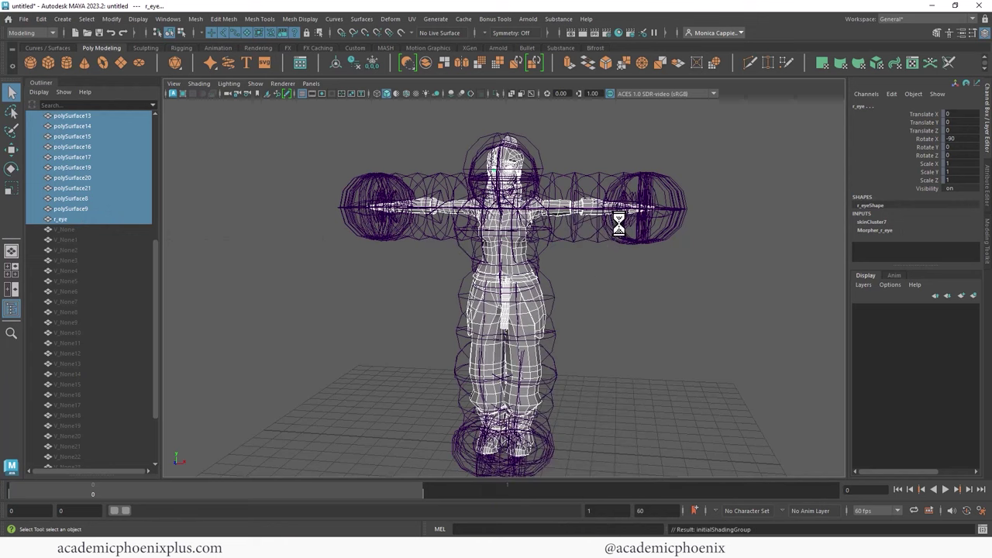
left_click(640, 319)
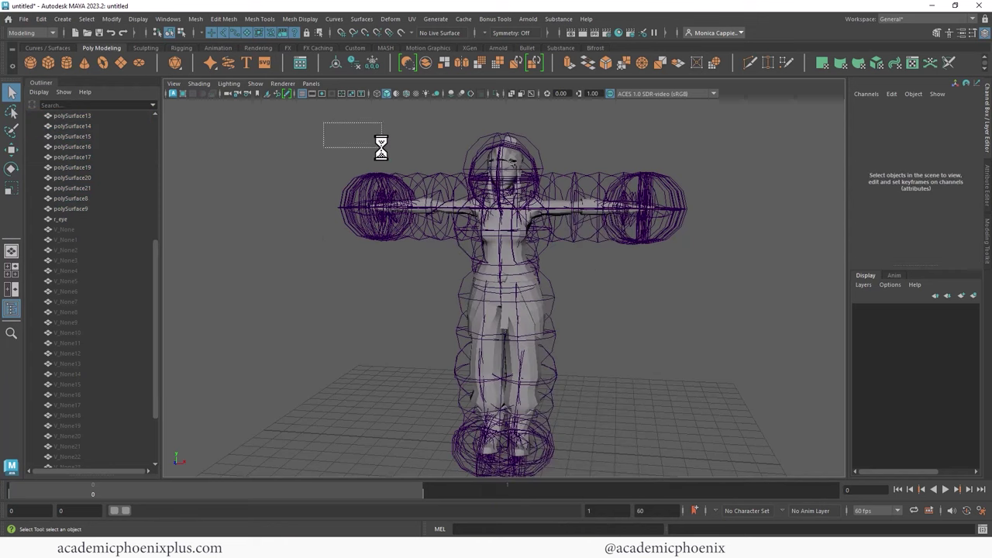
left_click_drag(381, 147, 695, 502)
left_click(582, 290)
left_click(545, 207)
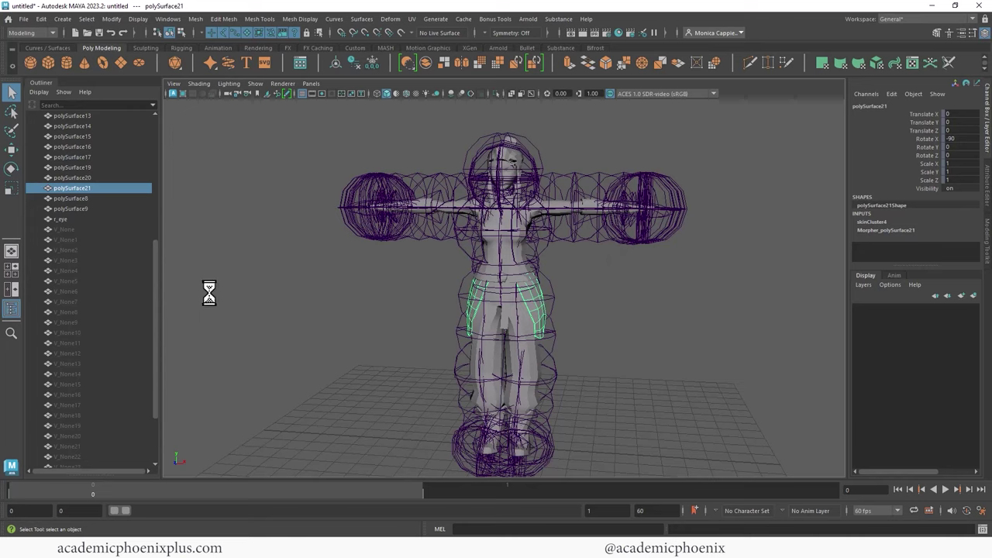
Step: Select the whole RL_BoneRoot hierarchy with the MEL command select -hi and set the joint radius to 0.2
left_click_drag(156, 324, 175, 188)
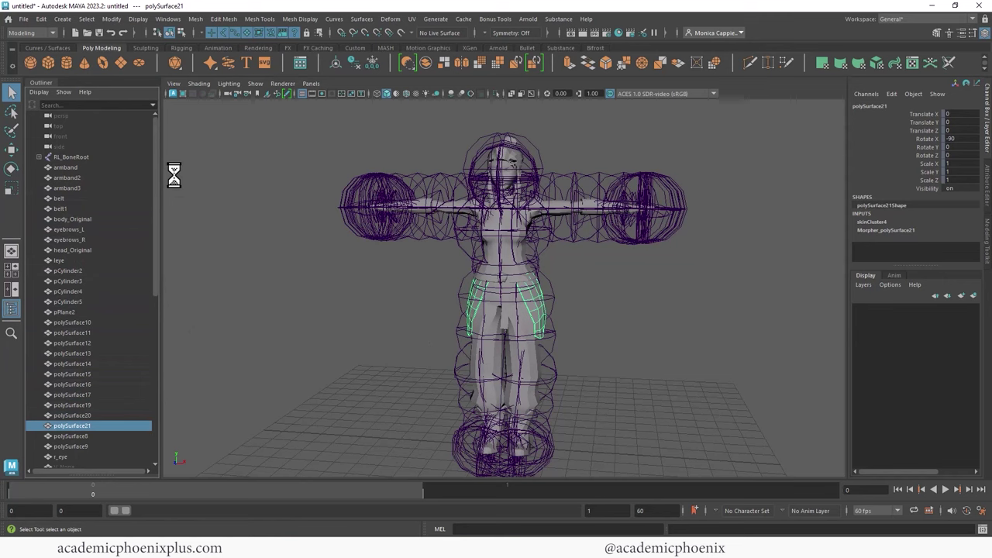
left_click(70, 156)
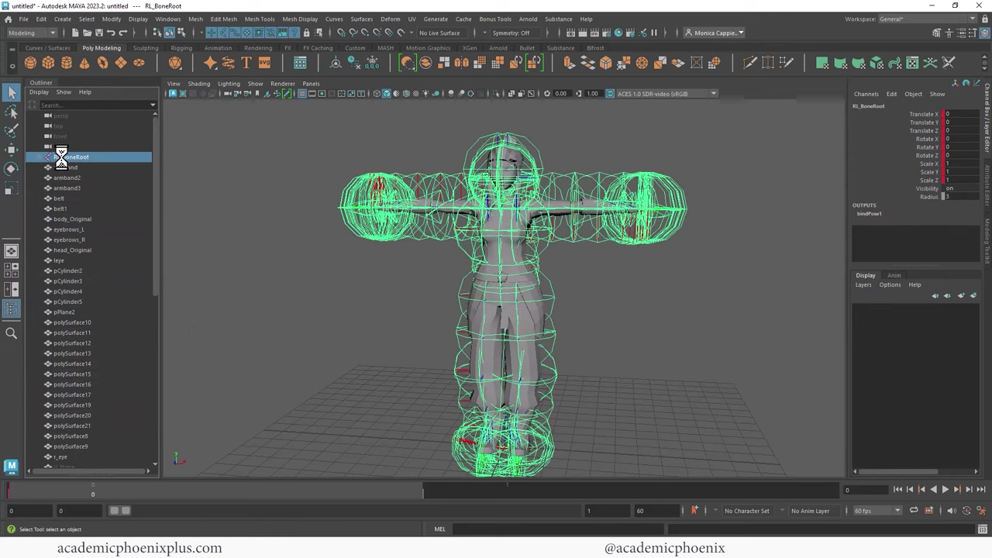
left_click(476, 527)
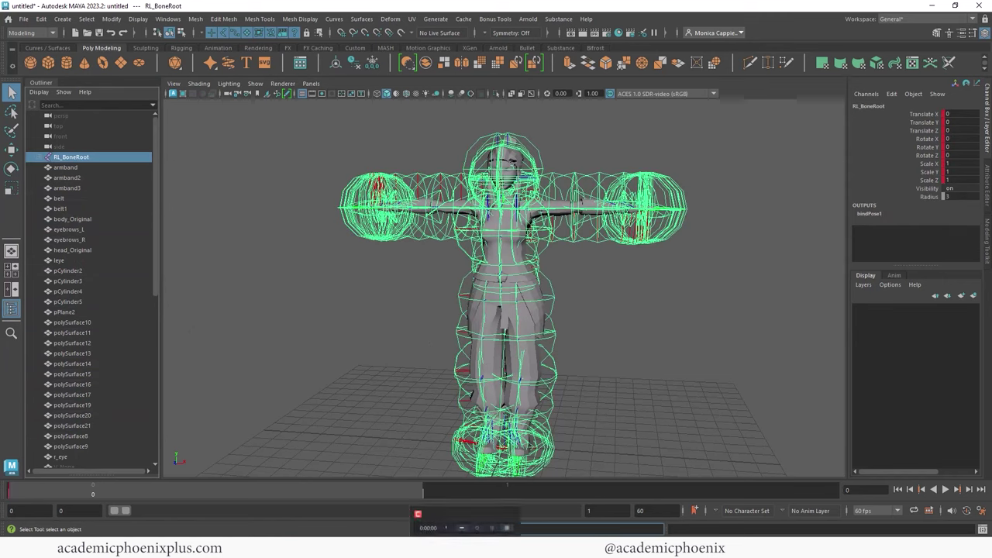
type("sele")
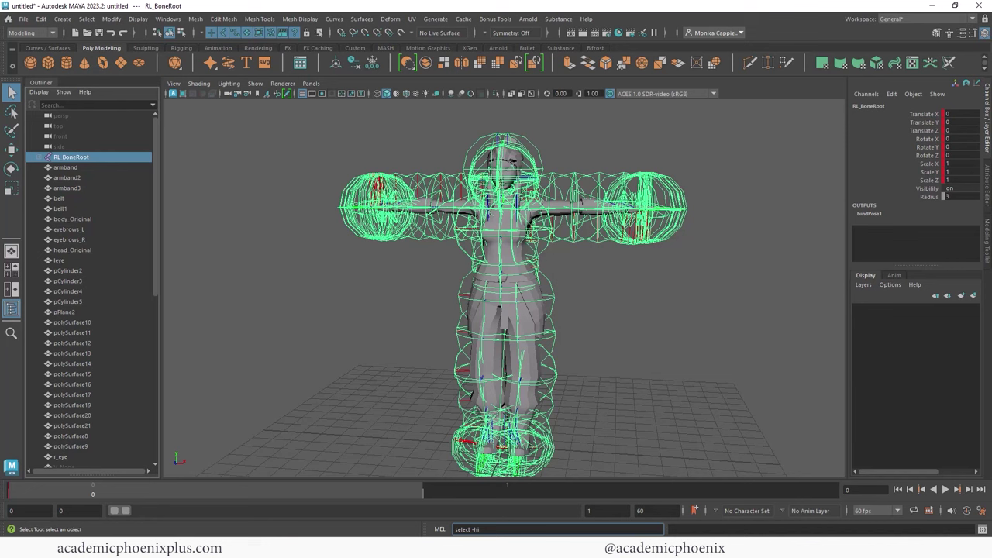
type("ct -hi")
key("Return")
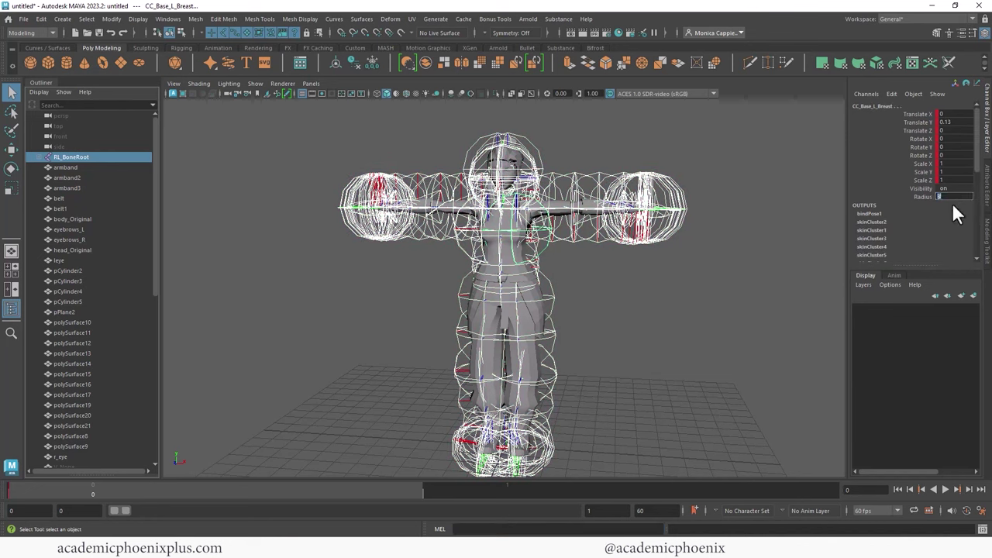
type(".2")
key("Return")
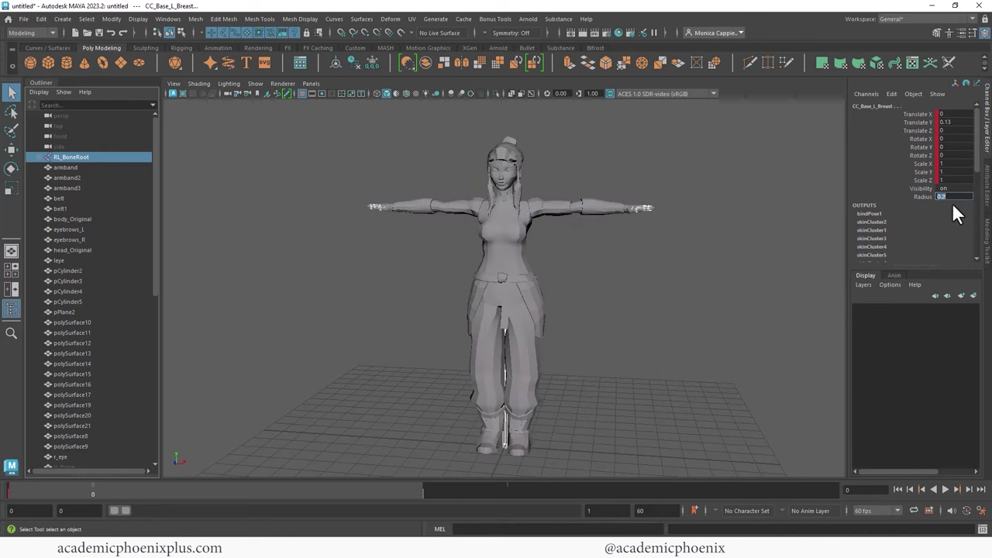
Step: Turn on X-ray joint display in the viewport and clear the selection
left_click(530, 93)
left_click(639, 234)
left_click_drag(639, 234, 673, 238, "alt")
Step: Test the skinning by rotating the pelvis and left upper arm joints, undo each rotation, and deselect
left_click_drag(511, 246, 485, 226)
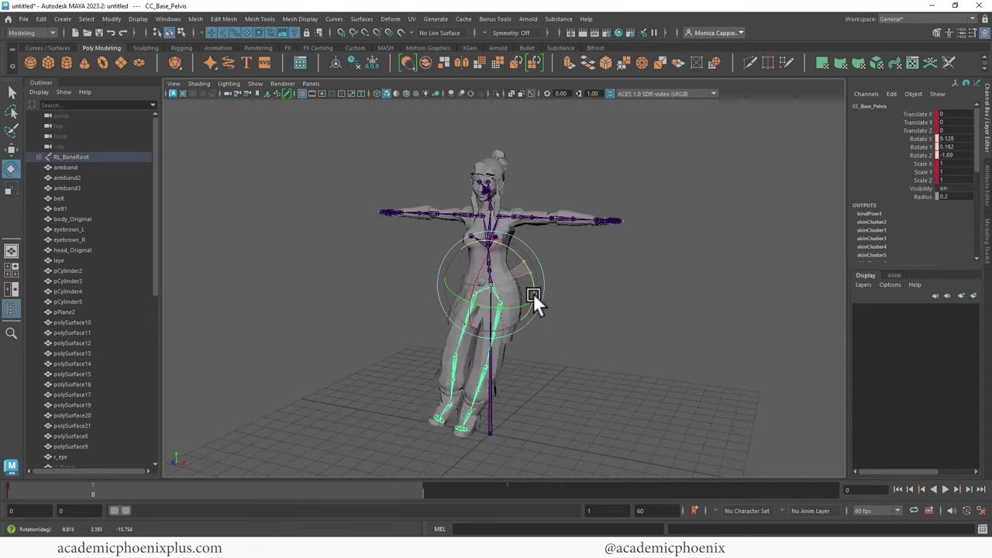
key("ctrl+z")
left_click(568, 219)
key("ctrl+z")
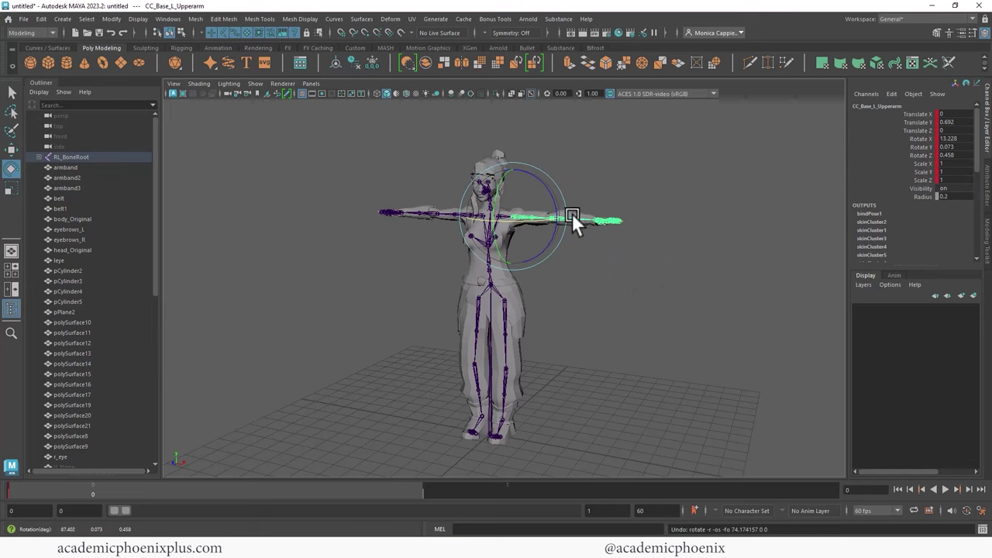
right_click_drag(572, 213, 692, 204, "alt")
left_click(594, 257)
left_click_drag(594, 258, 646, 253, "alt")
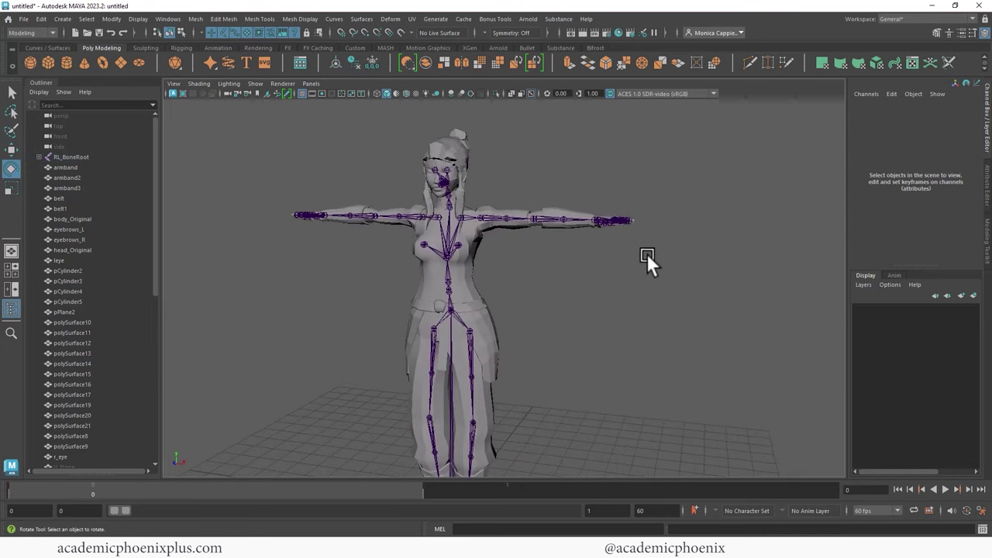
Step: Open the HumanIK character controls and switch the menu set to Animation
left_click(949, 33)
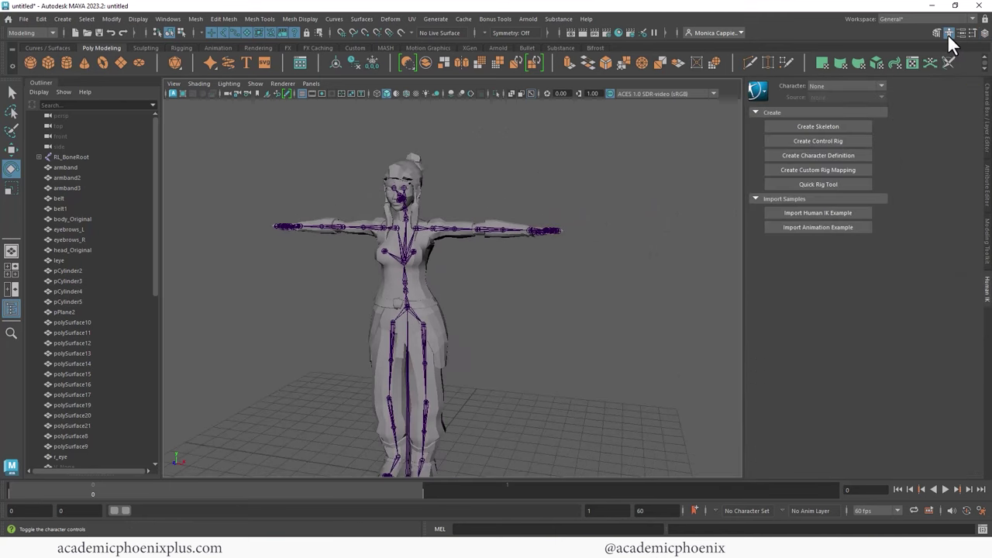
left_click(138, 18)
left_click(40, 33)
left_click(35, 34)
left_click(28, 66)
left_click(168, 18)
mouse_move(209, 93)
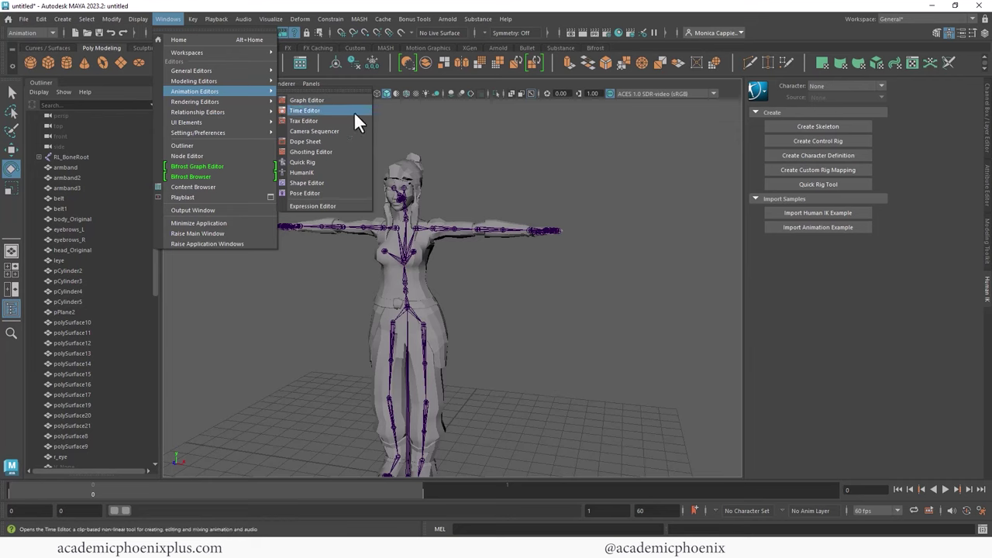
left_click(335, 170)
Step: Select the RL_BoneRoot joint between the feet and create a HumanIK character definition
right_click_drag(558, 155, 692, 146, "alt")
left_click_drag(692, 146, 602, 148, "alt")
middle_click_drag(601, 148, 664, 144, "alt")
mouse_move(664, 144)
left_mouse_down("alt")
mouse_move(649, 152)
mouse_move(666, 152)
left_mouse_up("alt")
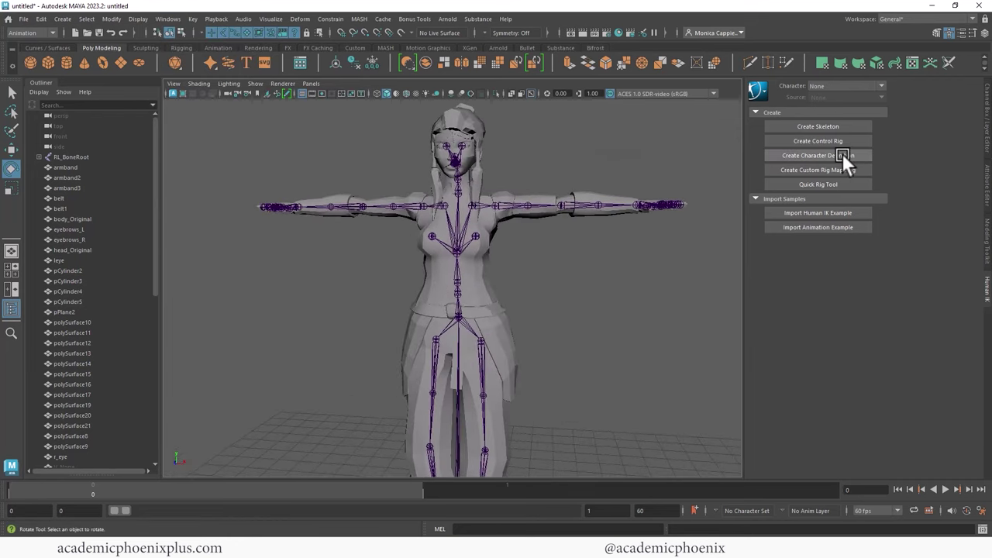
left_click_drag(583, 167, 616, 217, "alt")
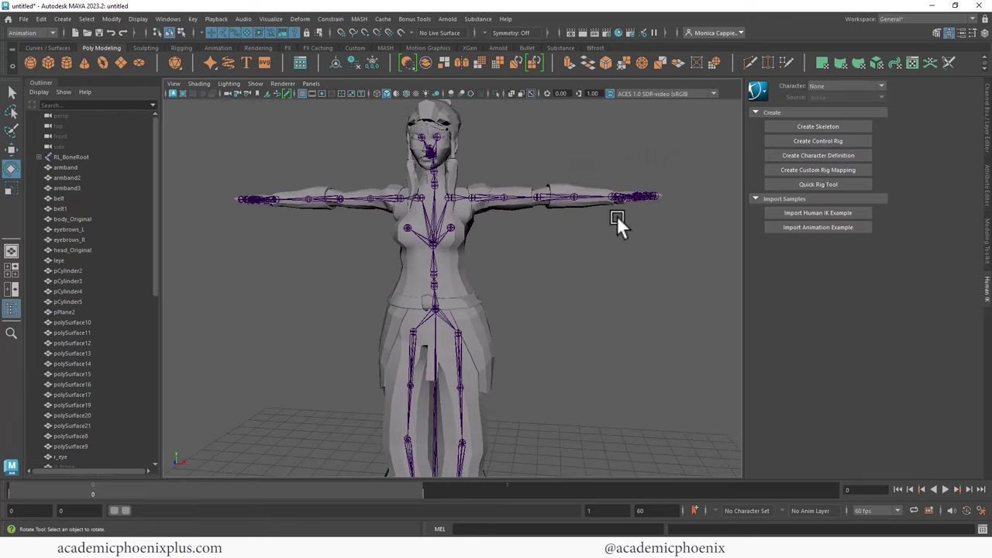
left_click_drag(441, 352, 472, 306, "alt")
left_click(433, 351)
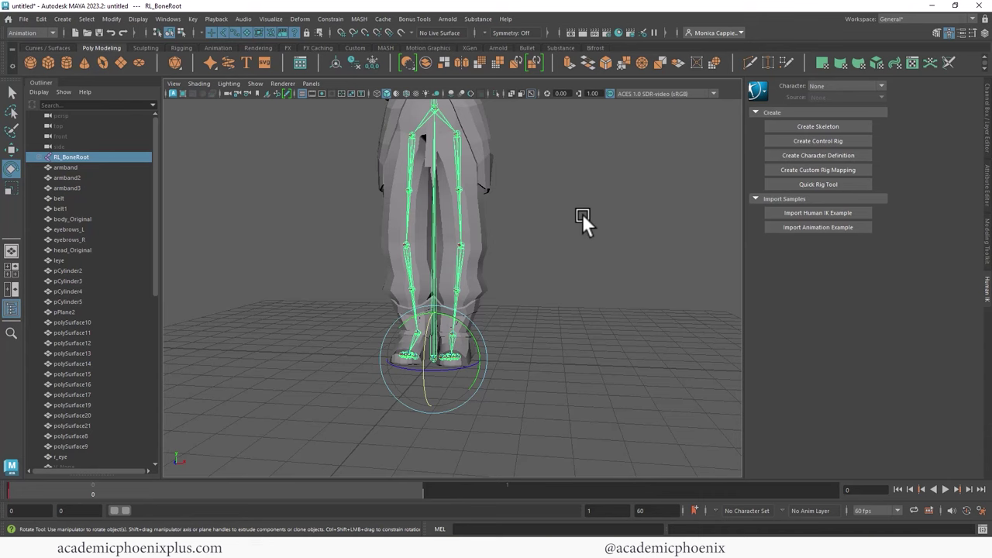
left_click(813, 157)
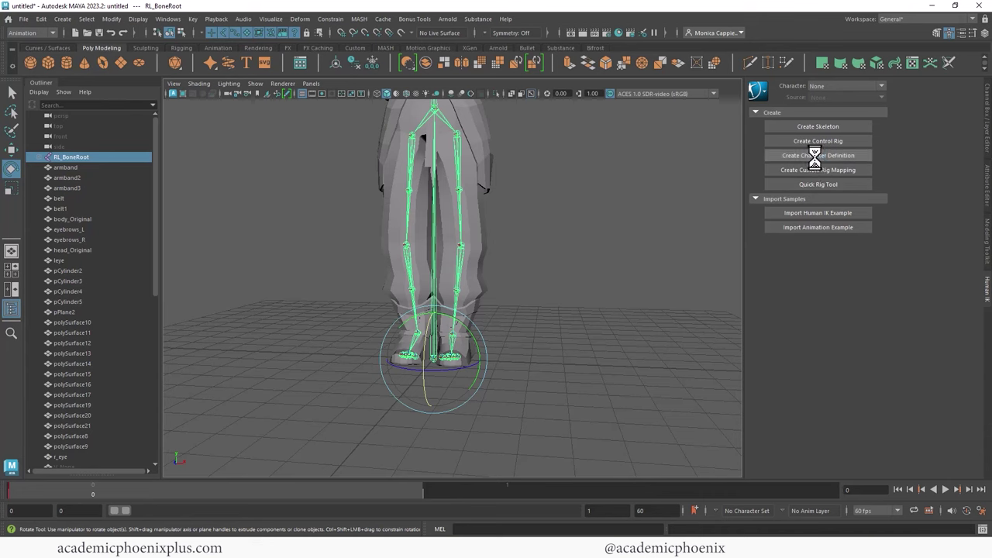
Step: Map CC_Base_R_Upperarm to the RightArm node and accept mirroring that reassigns LeftArm to CC_Base_L_Upperarm
middle_click_drag(565, 161, 535, 324, "alt")
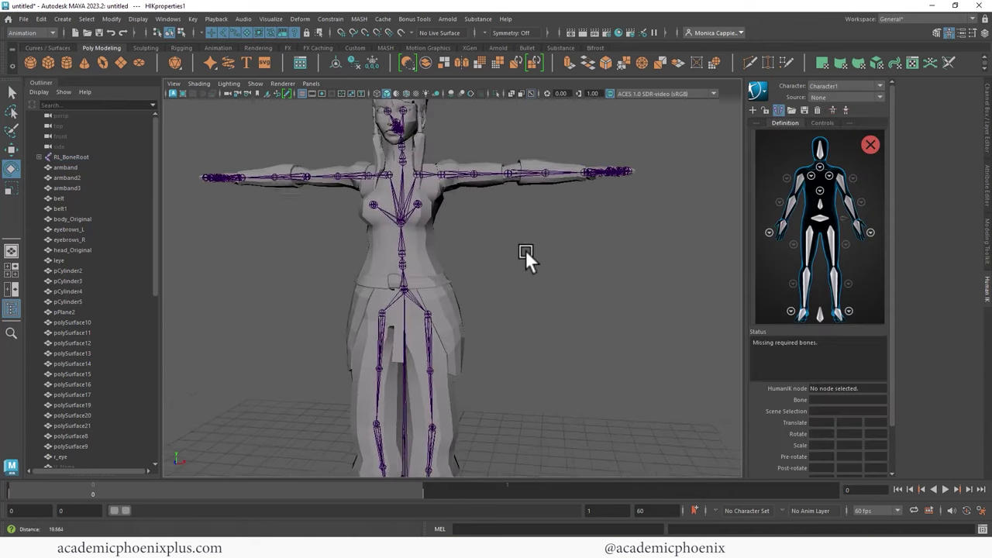
right_click_drag(525, 250, 563, 228, "alt")
middle_click_drag(564, 228, 587, 282, "alt")
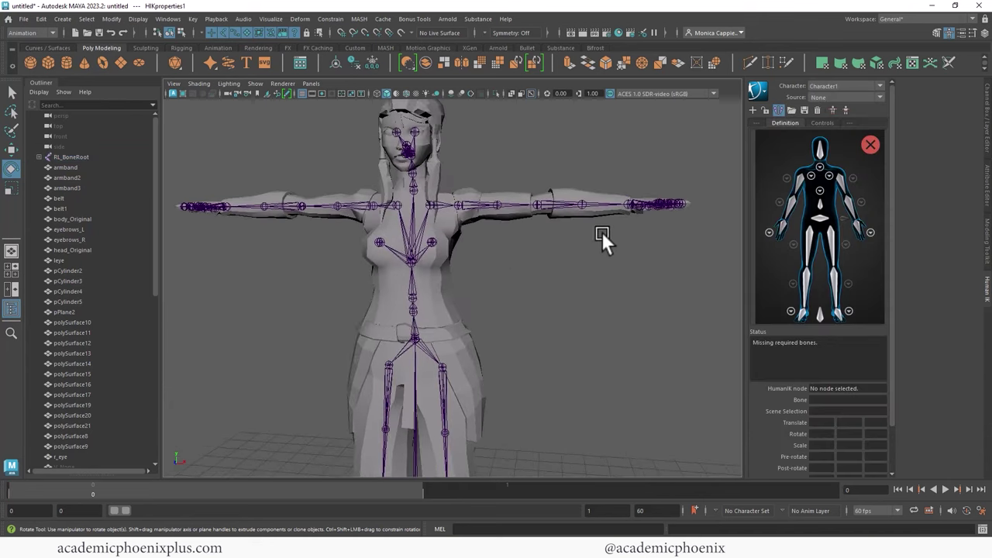
scroll(601, 232, "up", 2)
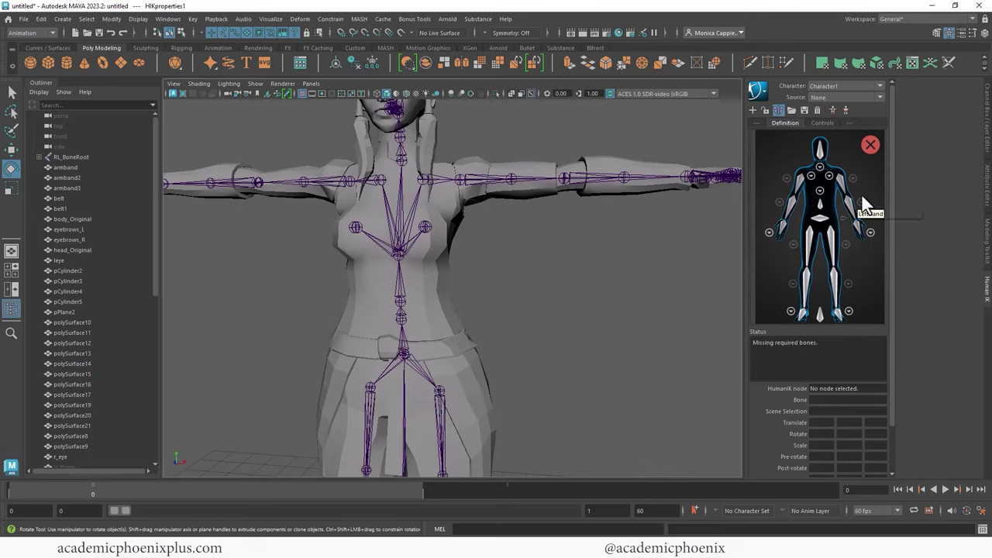
left_click(800, 180)
key("q")
left_click(276, 179)
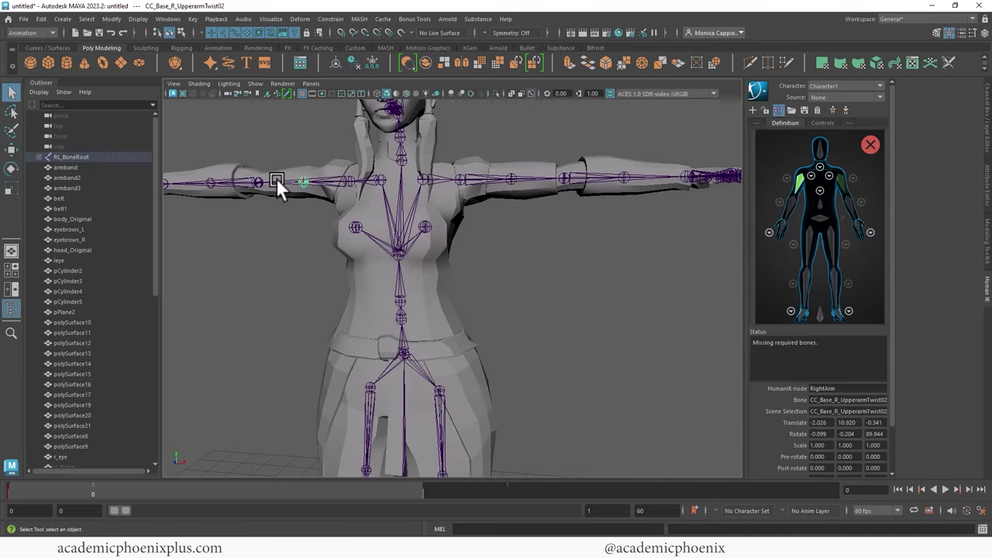
left_click(786, 350)
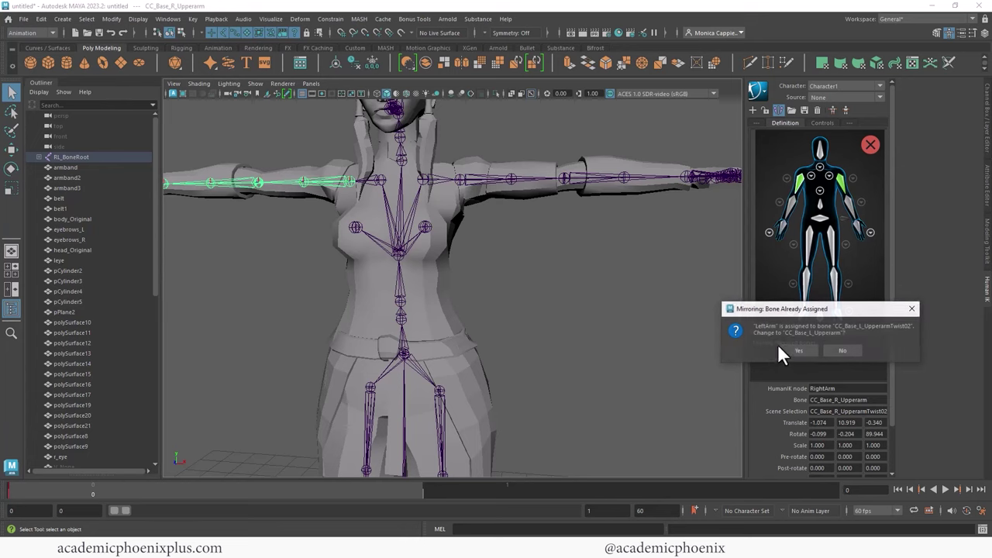
left_click(800, 350)
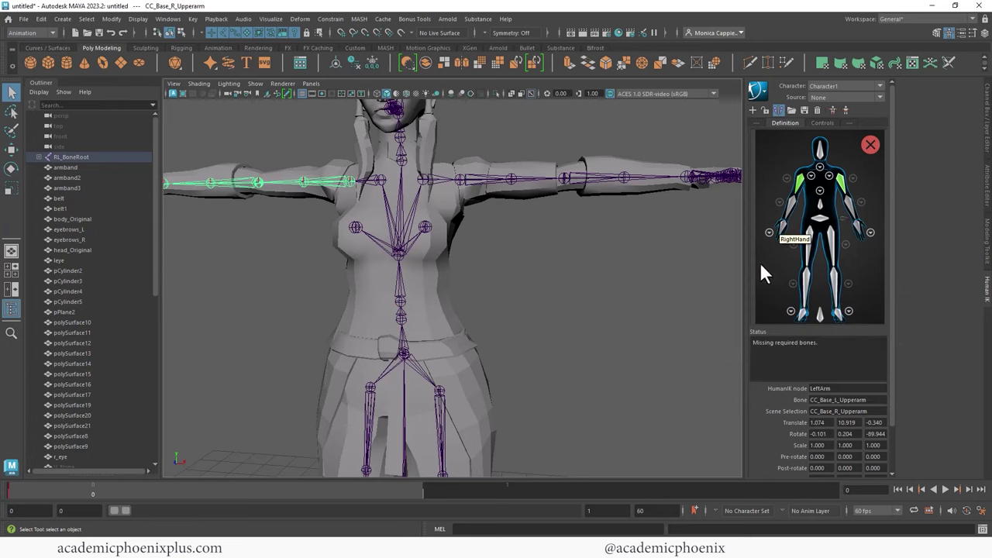
Step: Switch to the browser to view ActorCore's Human-IK template download and step-by-step guide for Maya, and return to Maya
right_click_drag(624, 260, 526, 254, "alt")
middle_click_drag(497, 248, 540, 228, "alt")
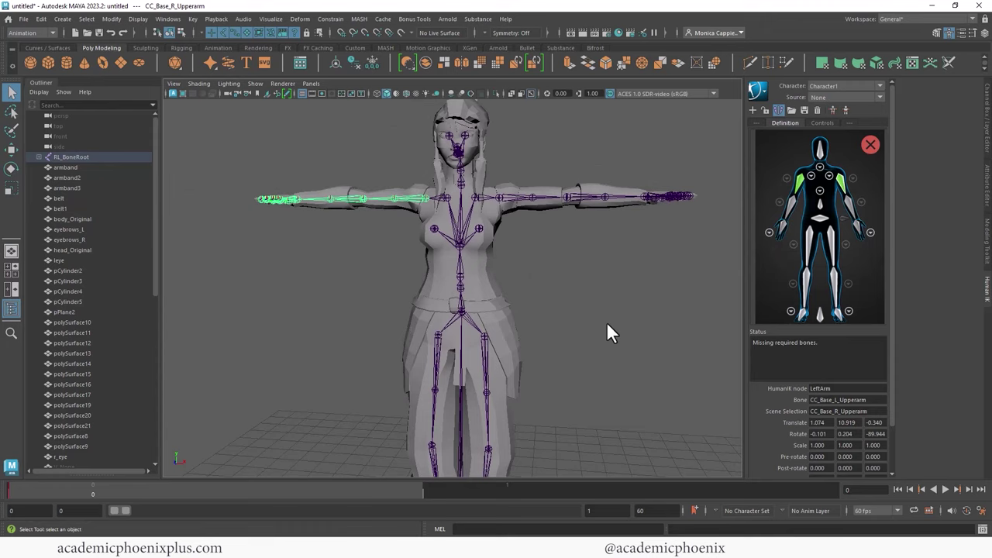
mouse_move(606, 321)
left_mouse_down("alt")
mouse_move(463, 310)
mouse_move(534, 288)
mouse_move(594, 310)
left_mouse_up("alt")
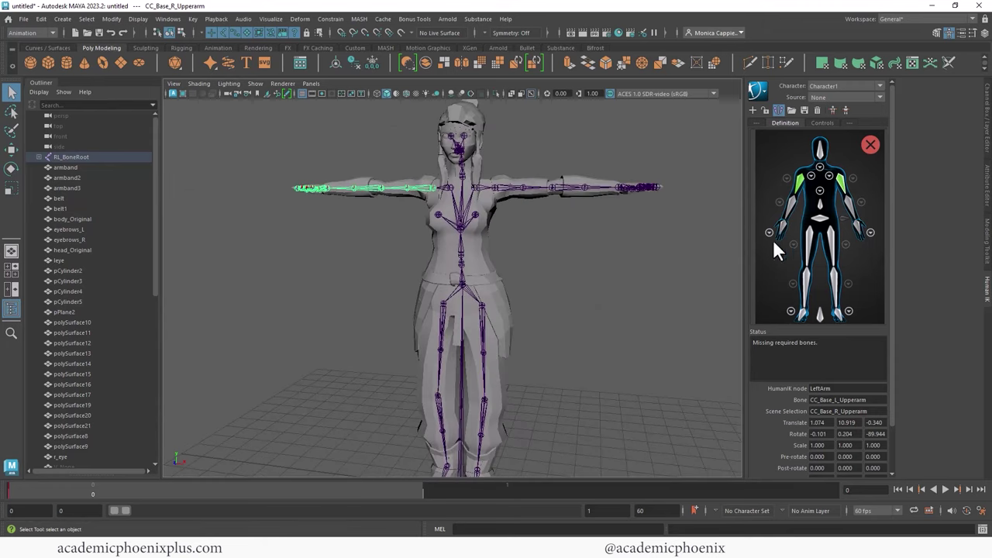
key("alt+Tab")
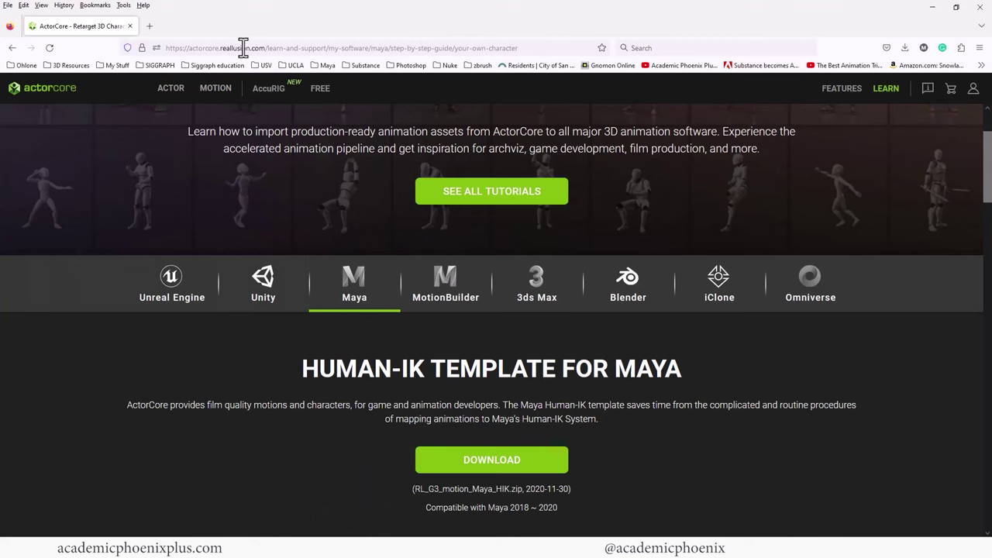
left_click(216, 49)
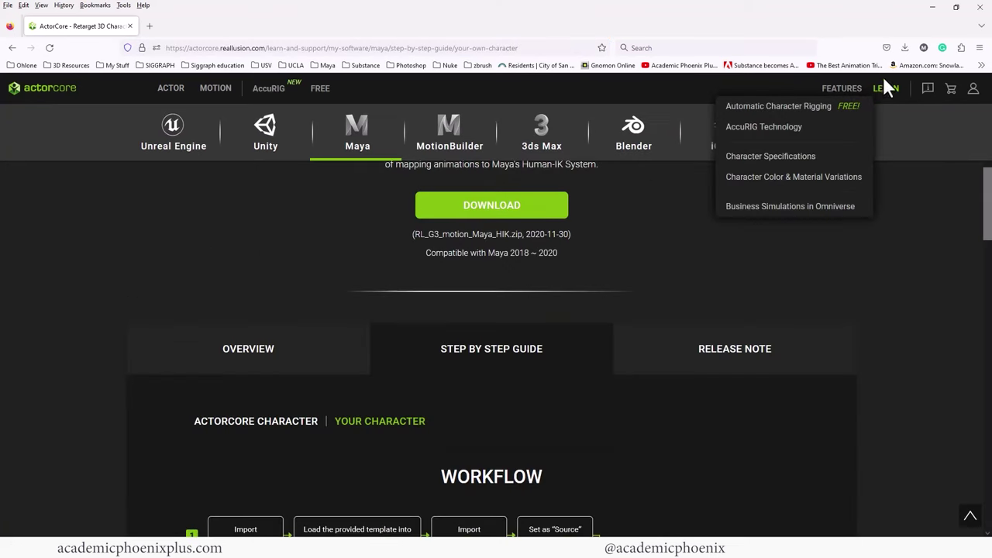
left_click(932, 7)
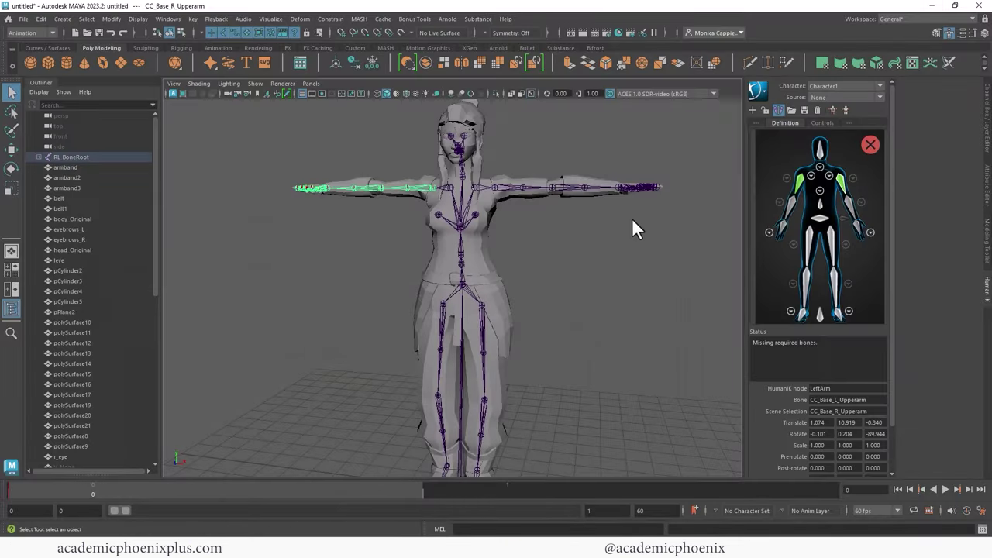
Step: Select RL_BoneRoot and open the Load Skeleton Definition options for Character1, using the RL_G3_motion_Maya_HIK template
left_click(463, 333)
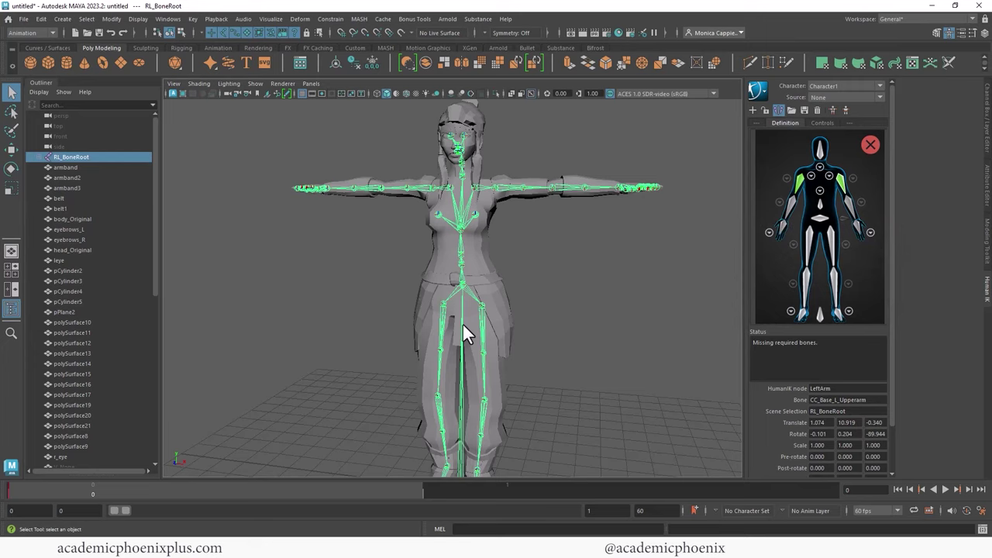
left_click(841, 87)
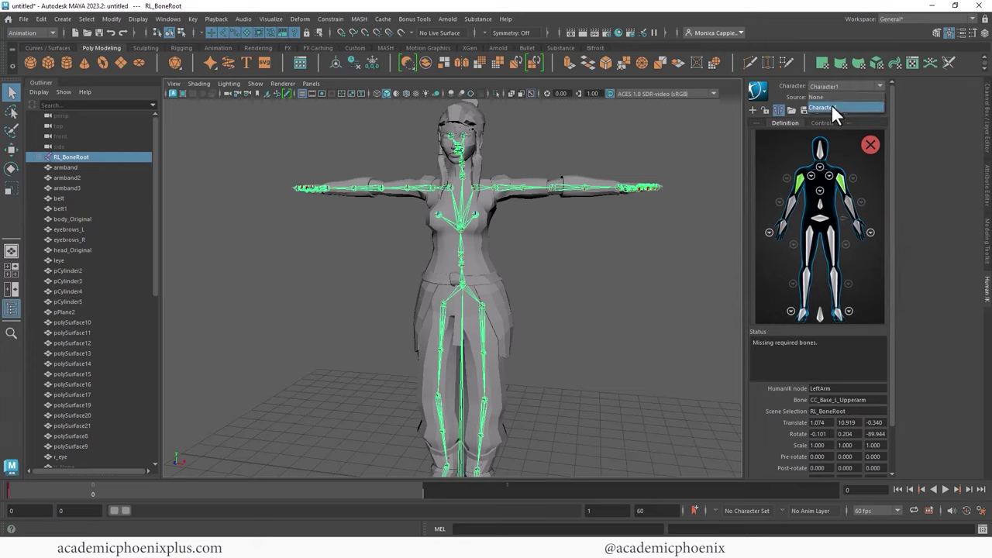
left_click(831, 107)
left_click(834, 96)
left_click(831, 107)
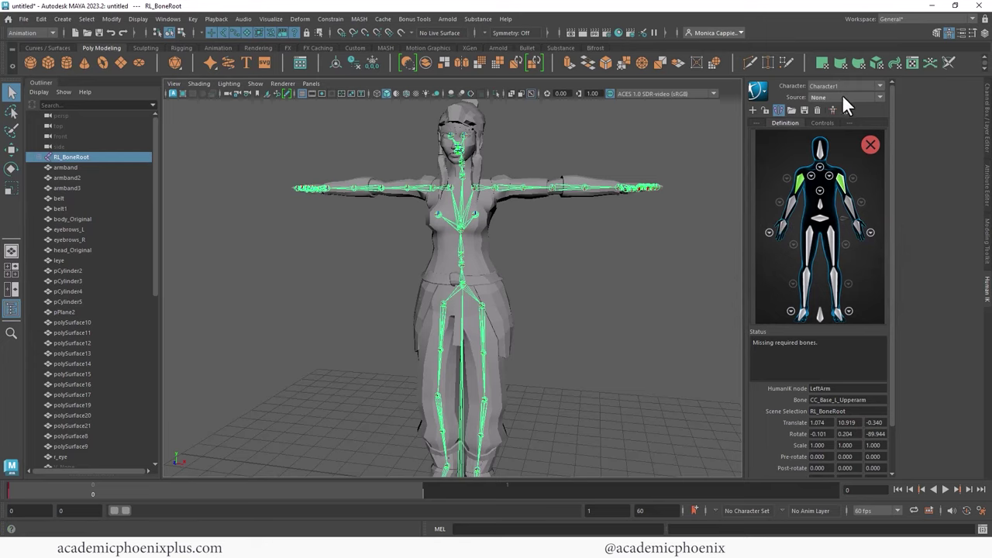
left_click(791, 112)
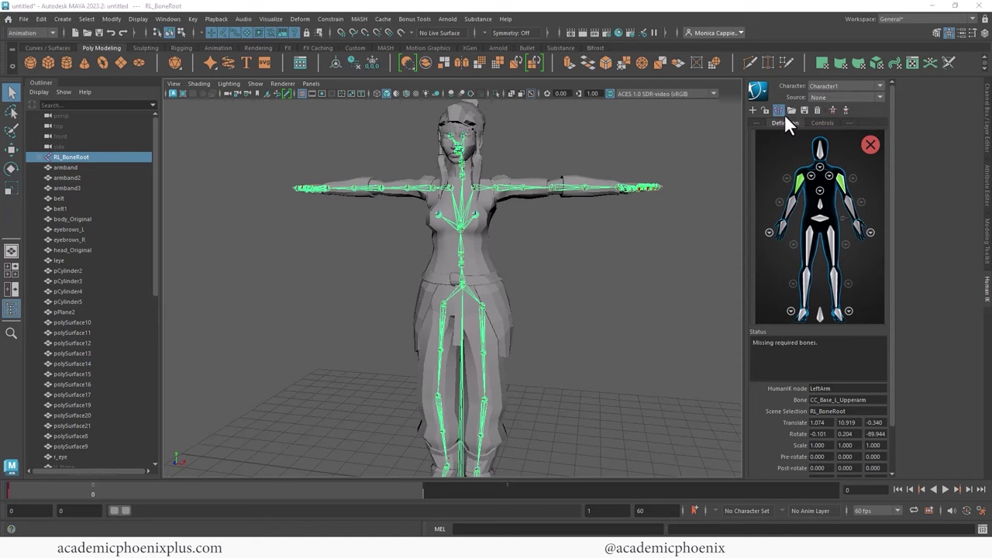
left_click(811, 245)
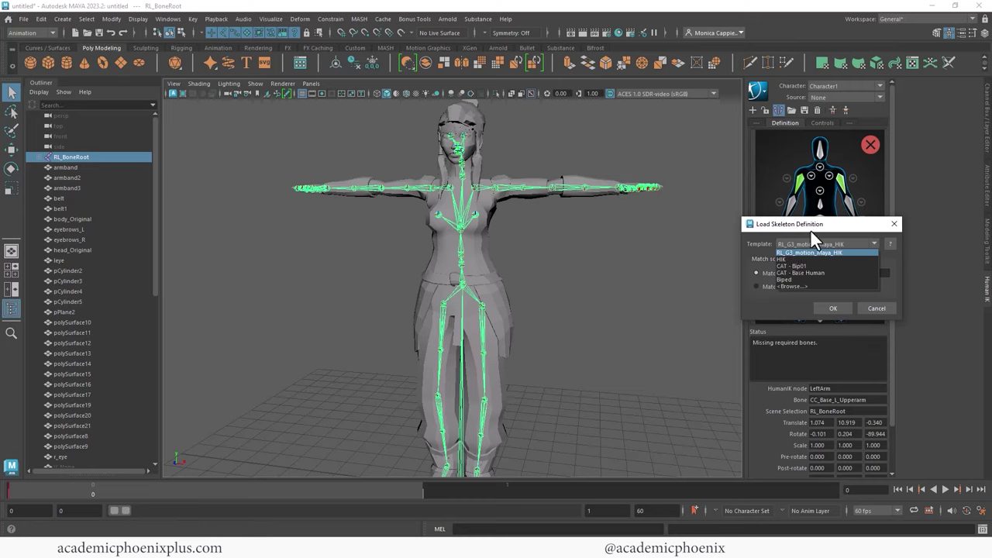
left_click(804, 250)
left_click(805, 243)
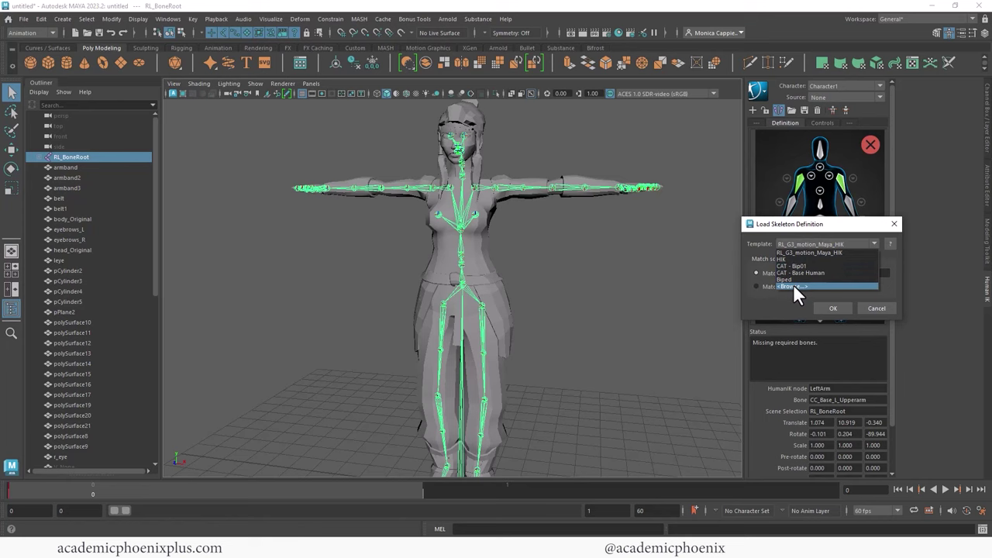
Step: Browse the HIKCharacterizationTool6 template folder to see where the skeleton definition XML files are stored, and cancel the file selection
left_click(792, 283)
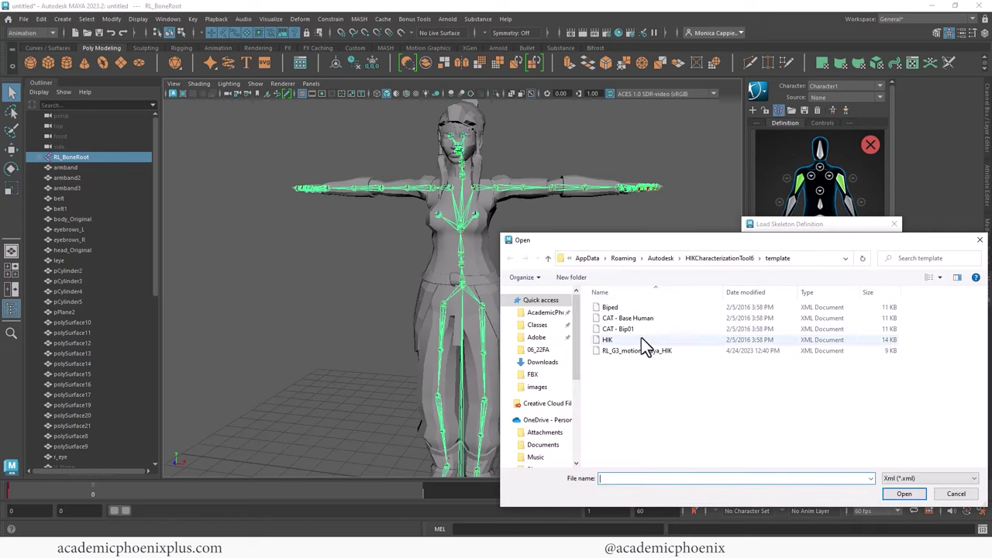
left_click_drag(696, 240, 556, 186)
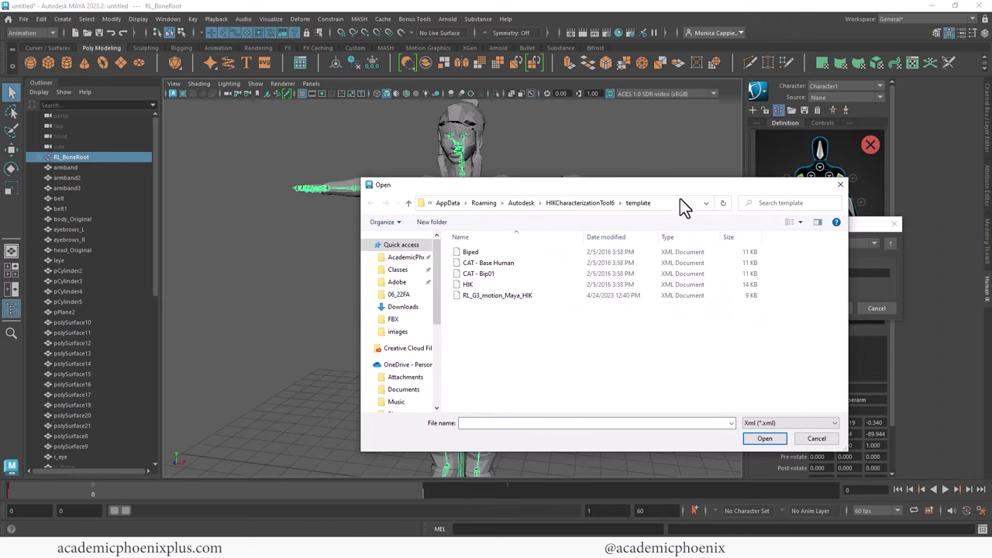
left_click(655, 203)
left_click(840, 185)
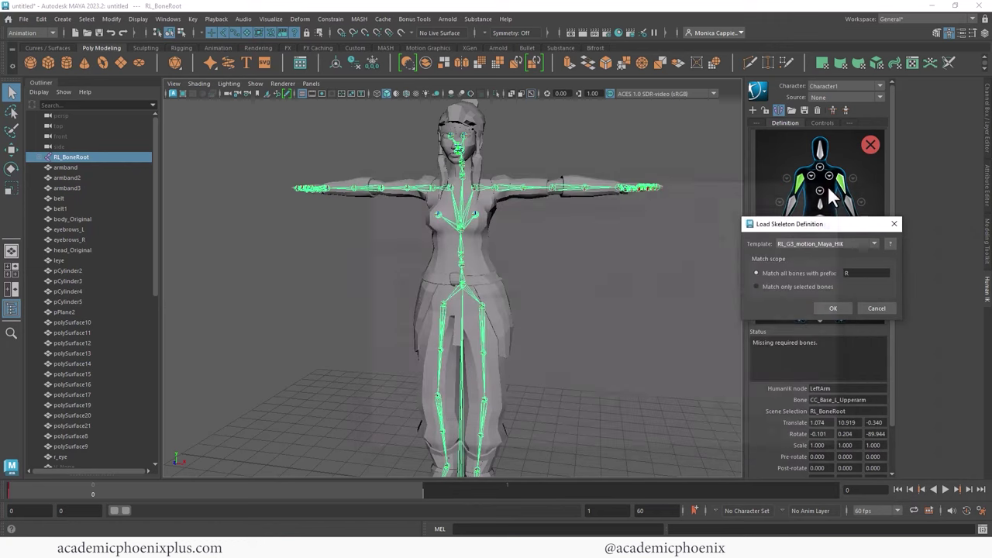
Step: Load the RL_G3_motion_Maya_HIK skeleton definition, matching all bones with the prefix CC_Base_
left_click_drag(842, 227, 754, 192)
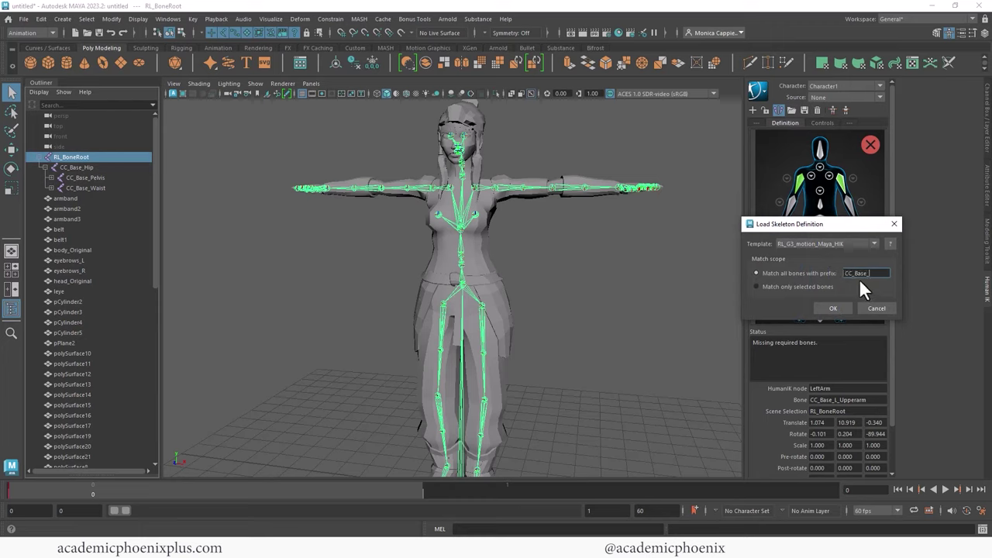
type("CC_Base_")
left_click(835, 308)
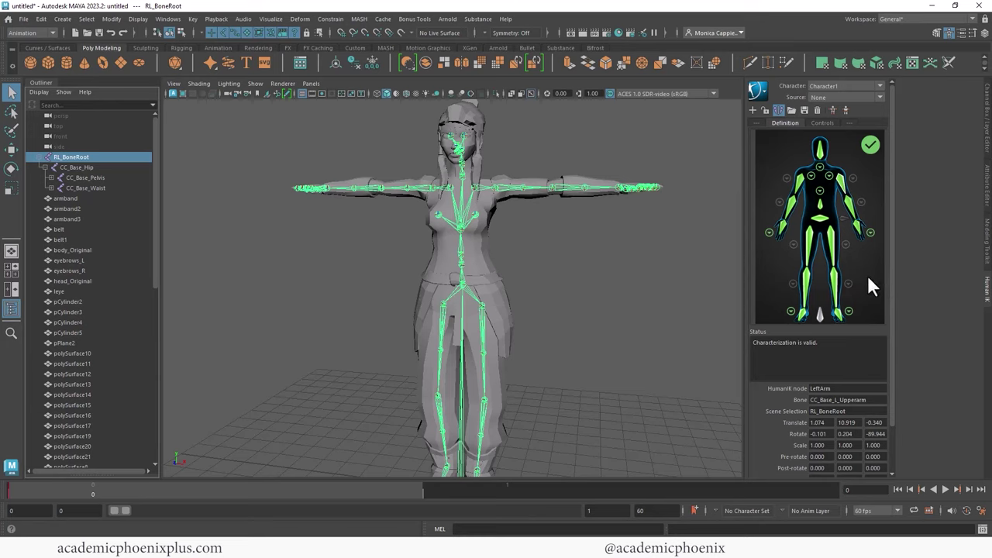
Step: Check the right hand's finger mapping and assign the RL_BoneRoot joint to the HumanIK Reference node
left_click(770, 232)
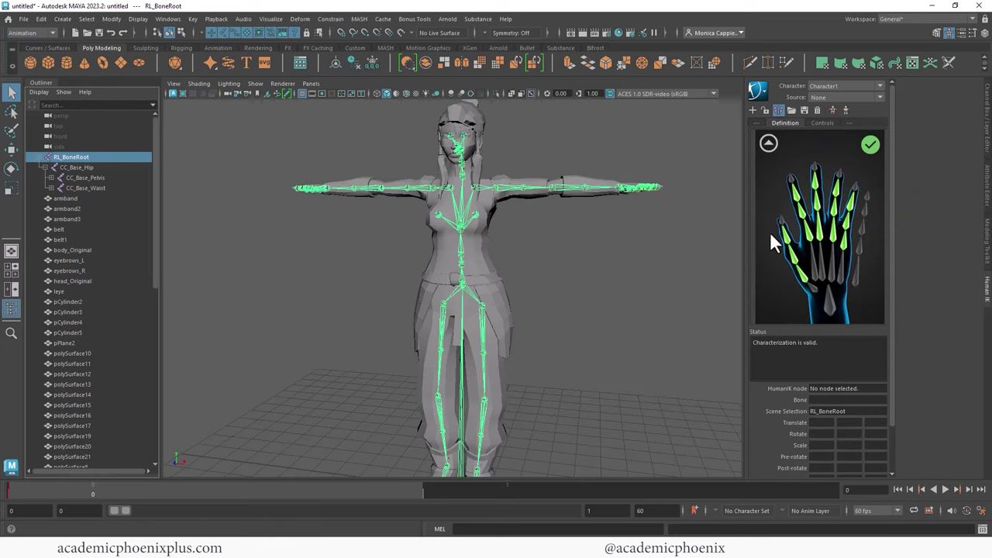
left_click(768, 144)
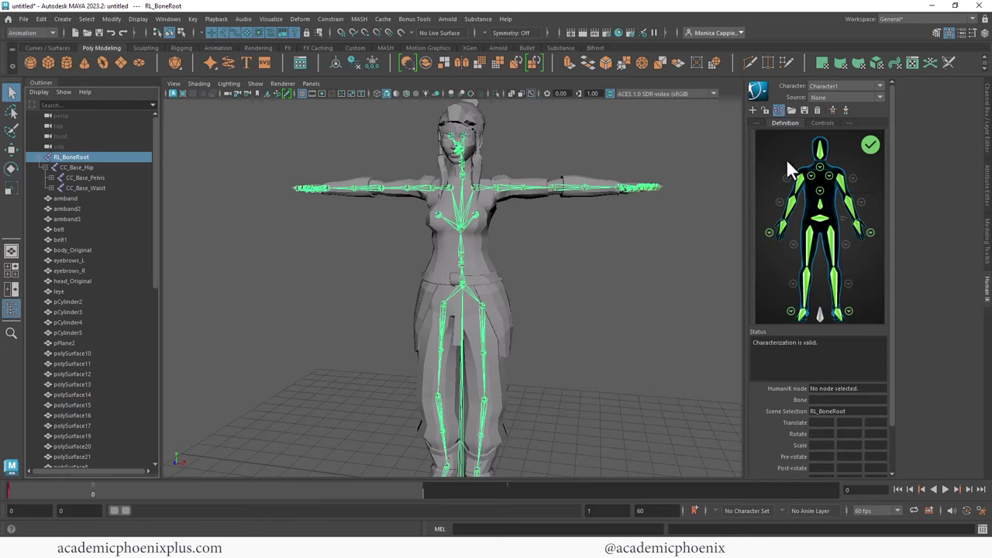
left_click(822, 317)
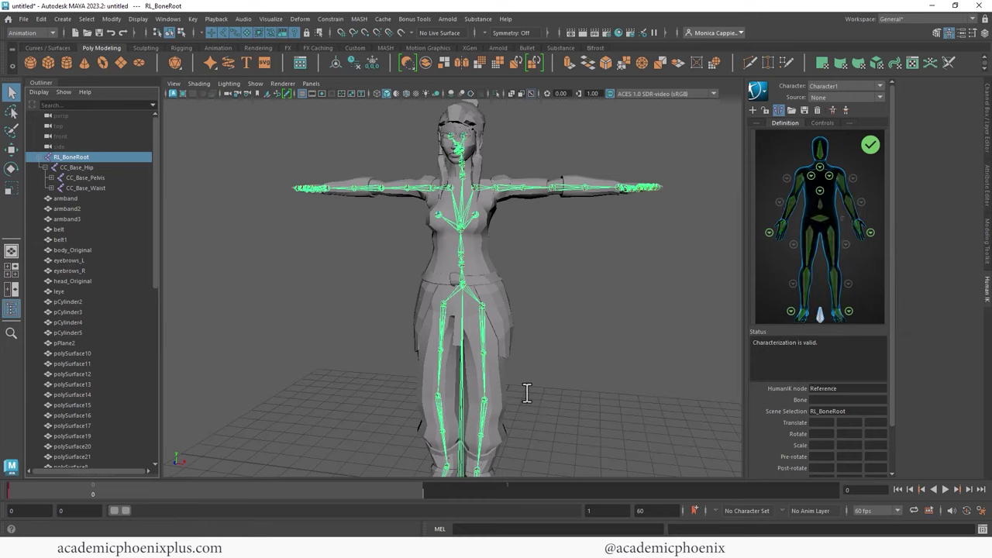
left_click(463, 398)
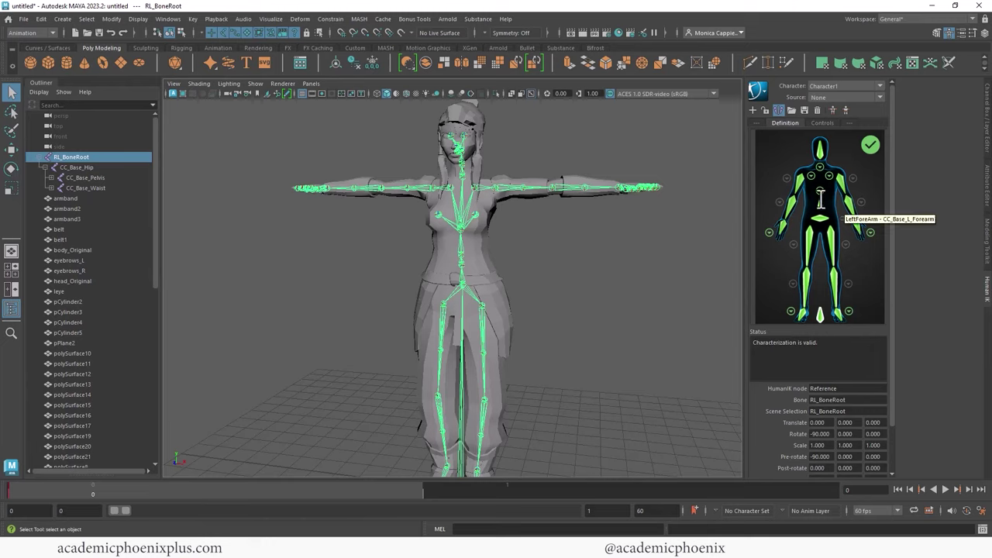
Step: Check the spine and left hand bone mappings in the character definition, and return to the full body view
left_click(821, 201)
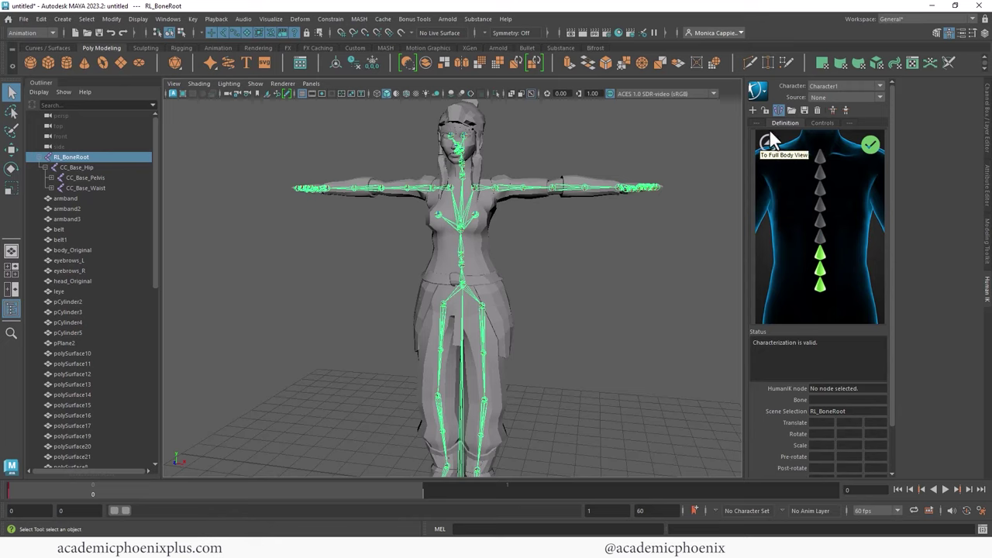
left_click(768, 144)
left_click(870, 234)
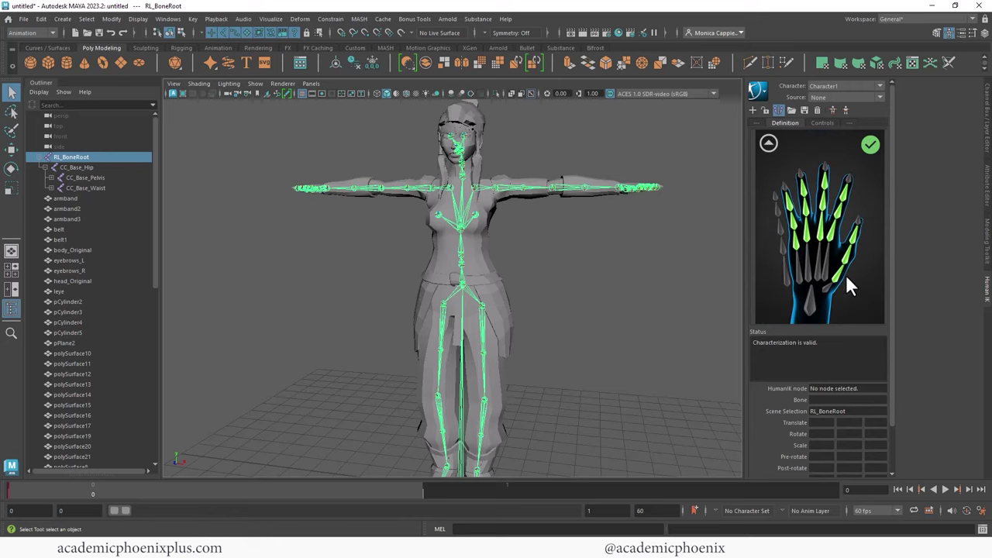
left_click(767, 145)
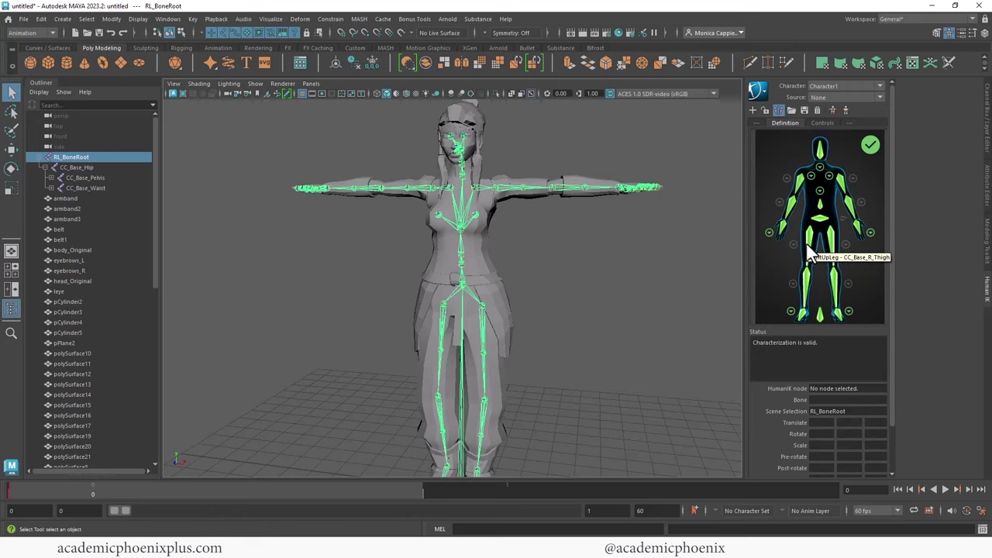
Step: Save the scene as Korra_rig1.ma and create a HumanIK control rig for Character1
scroll(633, 333, "down", 3)
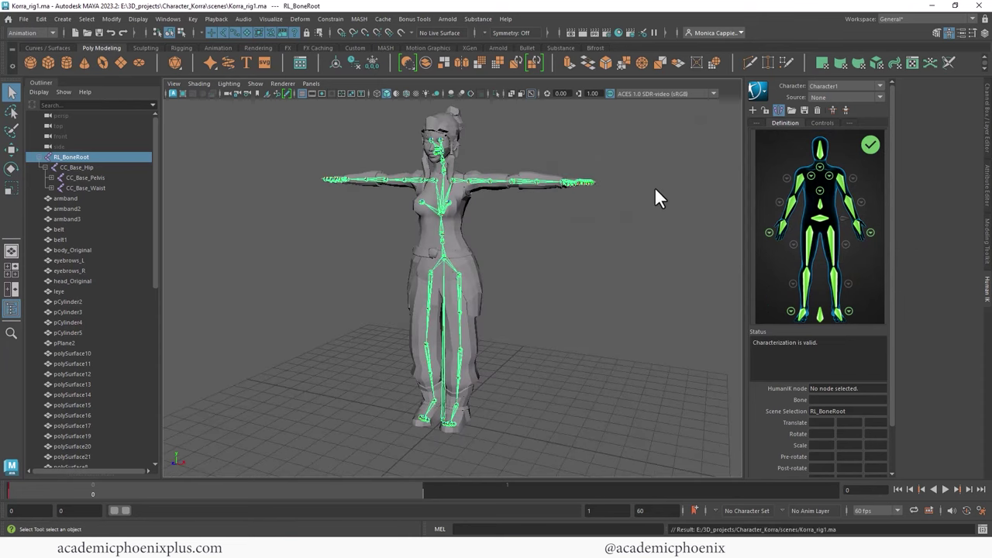
left_click(833, 111)
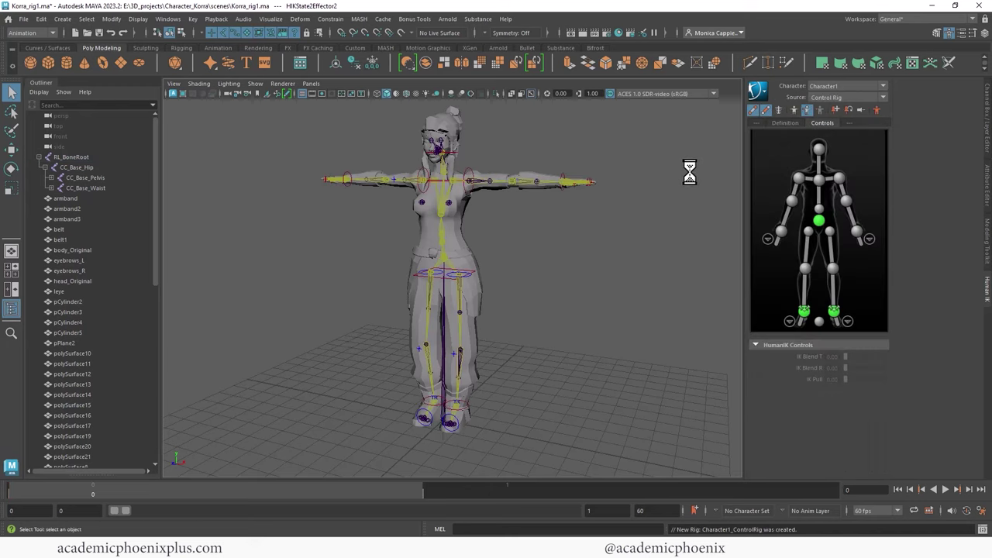
Step: Examine the new control rig around the character's hips, chest and arms
left_click(502, 271)
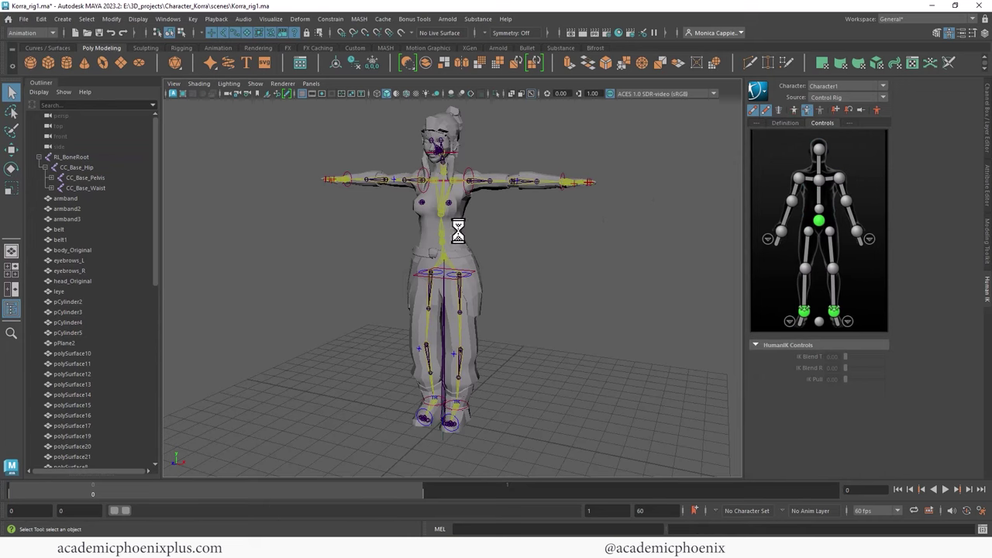
middle_click_drag(485, 263, 476, 215, "alt")
left_click_drag(476, 214, 519, 234, "alt")
right_click_drag(519, 234, 600, 231, "alt")
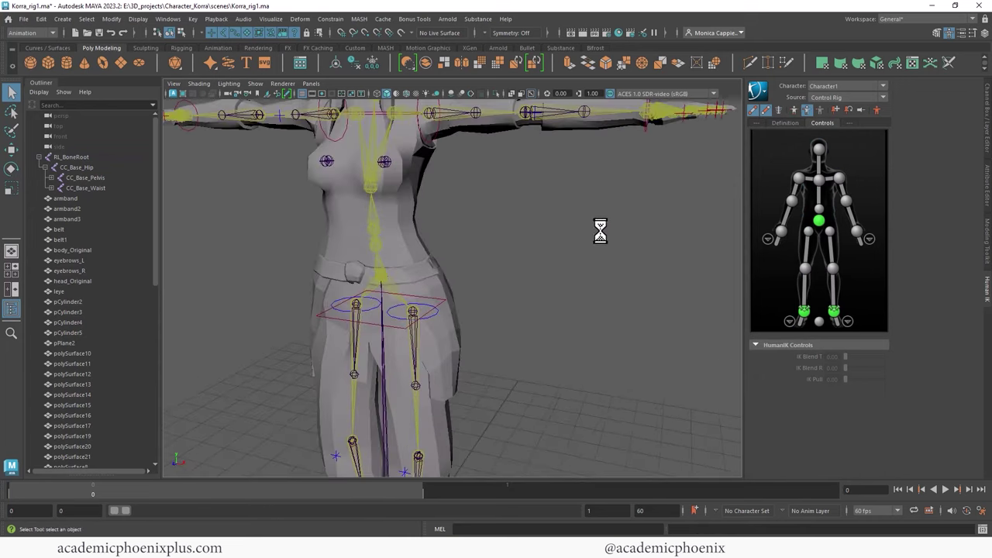
left_click(441, 289)
left_click_drag(600, 231, 561, 253, "alt")
left_click(374, 282)
left_click(500, 242)
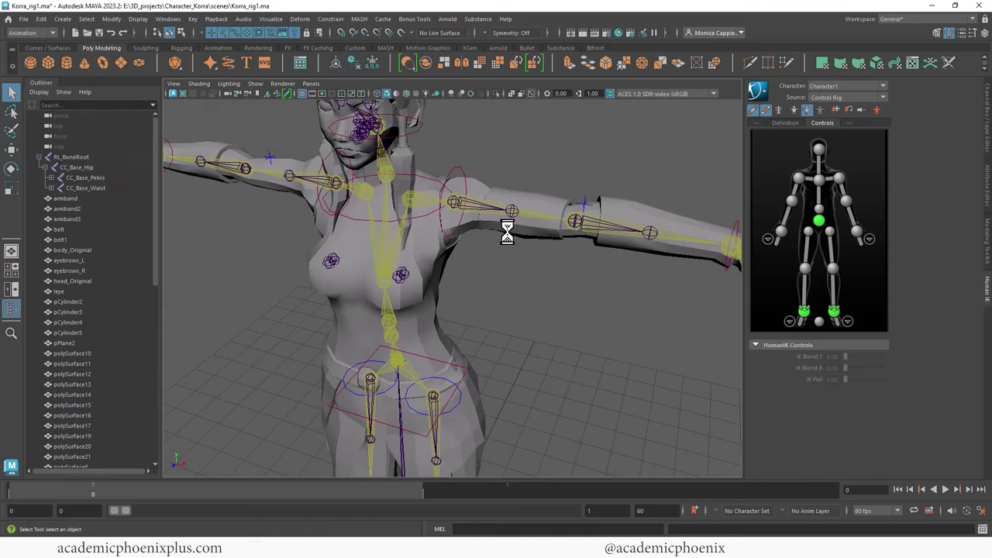
Step: Try rotating the left arm's control effectors, and undo the rotation
scroll(507, 222, "down", 3)
left_click(481, 187)
key("e")
left_click_drag(491, 194, 678, 254)
left_click(505, 218)
left_click(586, 247)
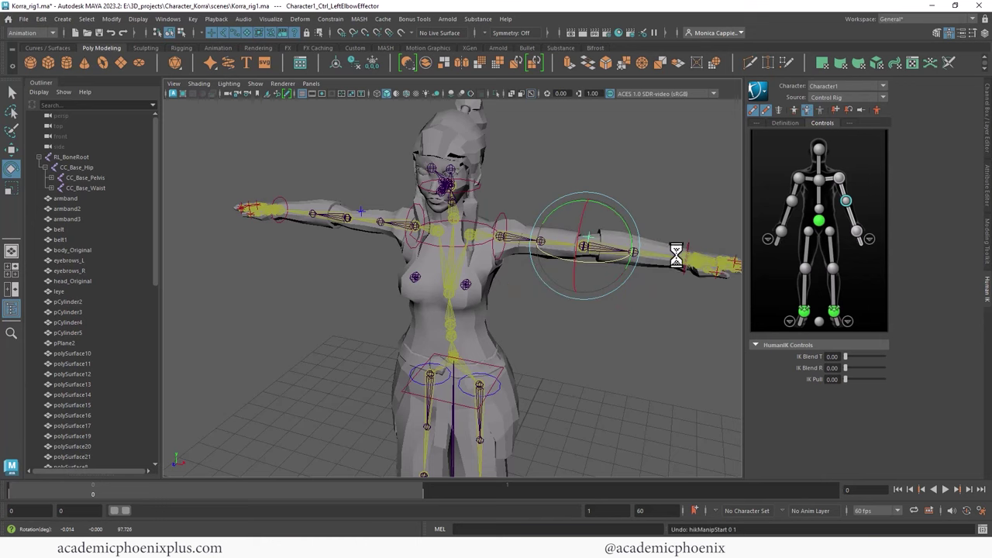
Step: Show the Channel Box and Layer Editor, and select Character1_Ctrl_Reference in the Outliner
left_click(987, 107)
middle_click_drag(721, 188, 599, 189, "alt")
right_click_drag(600, 188, 474, 186, "alt")
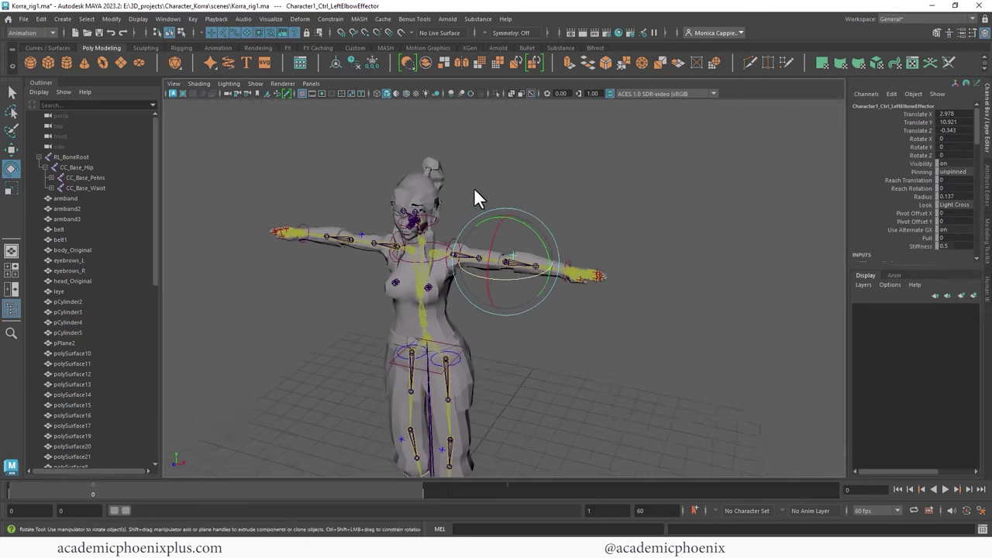
middle_click_drag(590, 202, 612, 158, "alt")
mouse_move(612, 158)
left_mouse_down("alt")
mouse_move(446, 165)
mouse_move(627, 152)
left_mouse_up("alt")
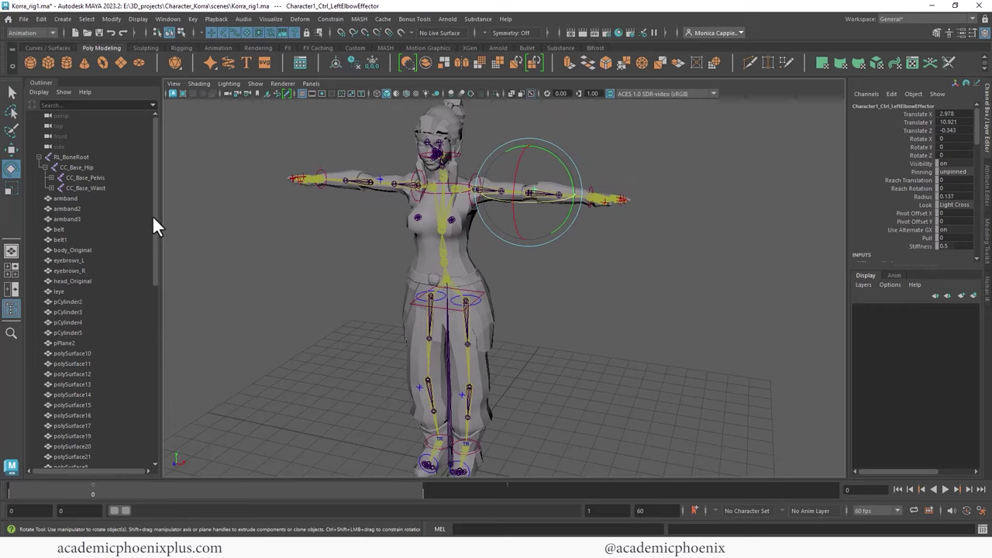
left_click_drag(154, 213, 170, 447)
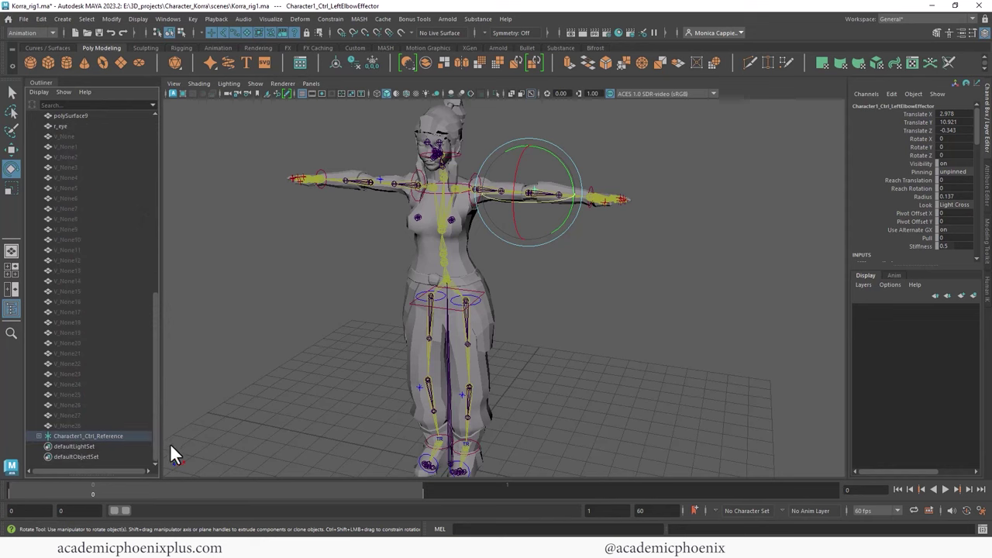
left_click(93, 436)
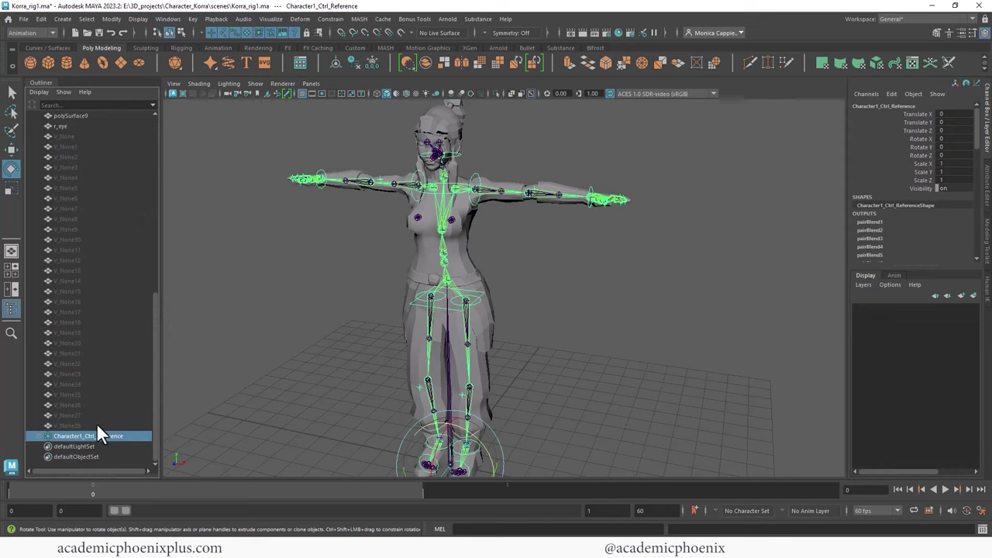
Step: Expand the Character1_Ctrl_Reference hierarchy and examine its wrist, elbow, shoulder and hand effectors
left_click(41, 436)
left_click_drag(147, 341, 161, 438)
left_click(136, 188)
left_click(132, 226)
left_click(121, 287)
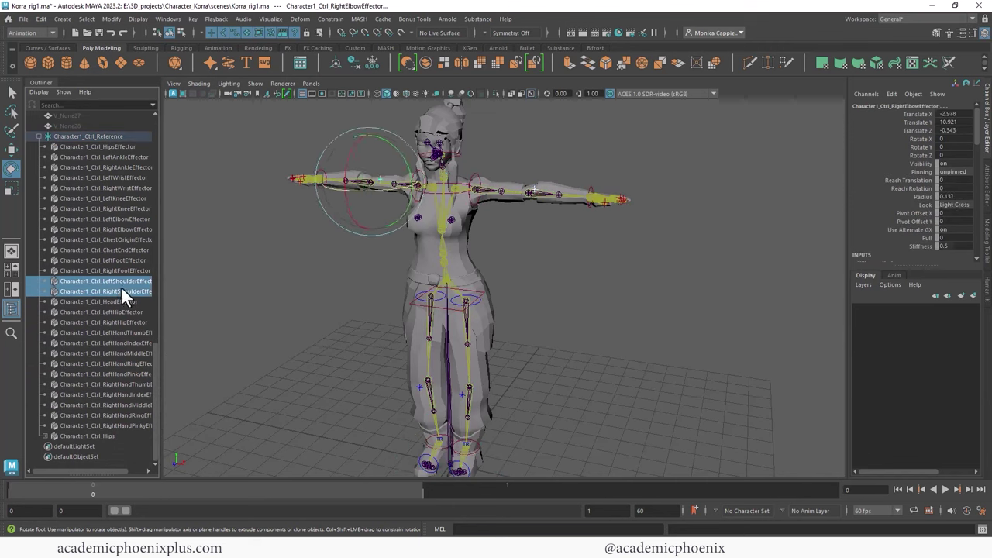
left_click(120, 333)
Step: Create a hidden display layer from Character1_Ctrl_Hips and add the RL_BoneRoot skeleton to it
left_click(113, 437)
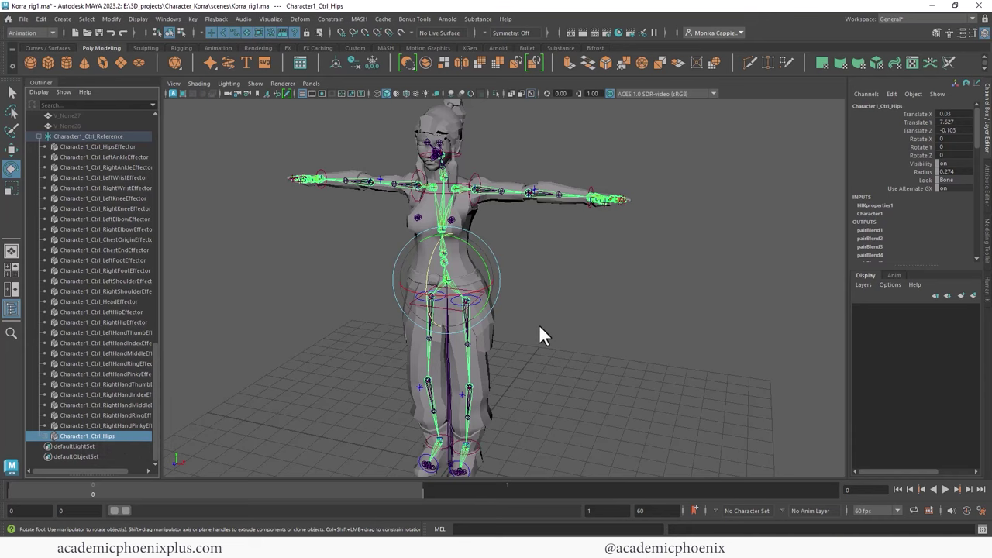
left_click(973, 297)
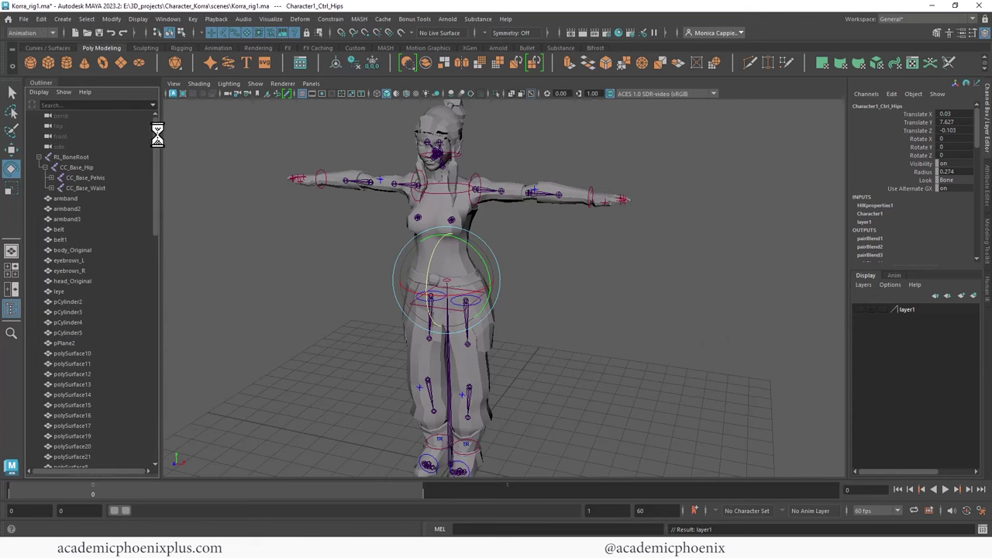
left_click(90, 156)
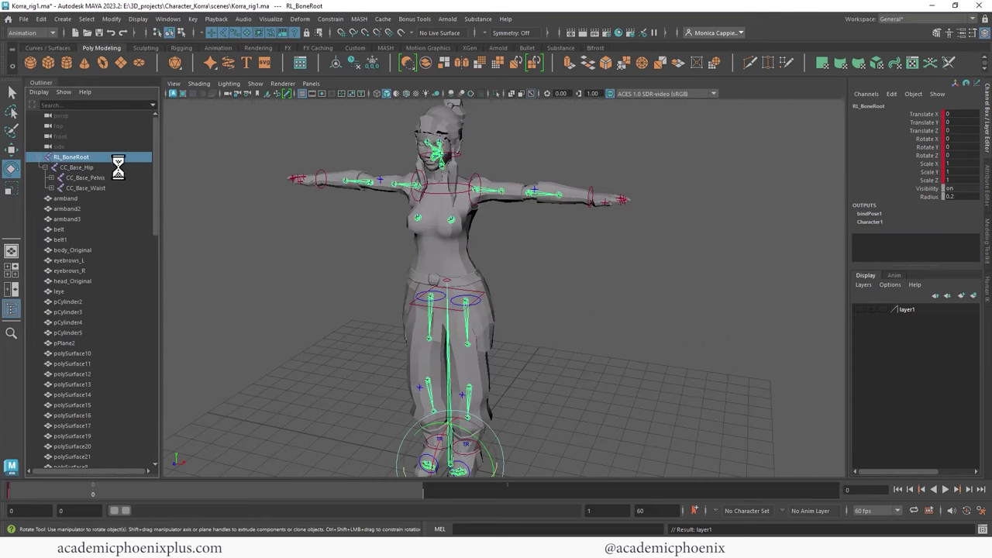
left_click(915, 312)
right_click(914, 310)
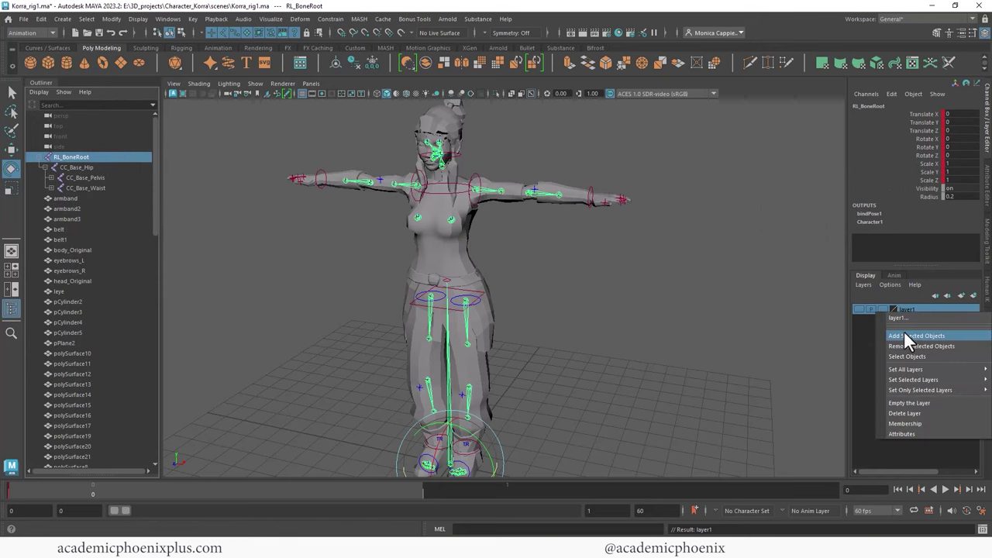
left_click(904, 330)
Step: Try rotating the chest and hips control effectors, and undo each rotation
middle_click_drag(571, 274, 595, 225, "alt")
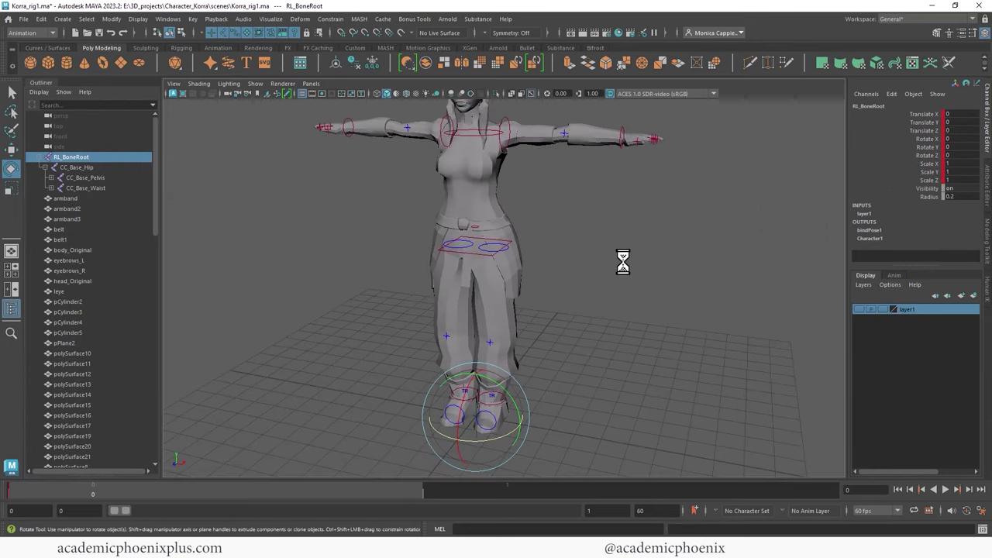
left_click(622, 258)
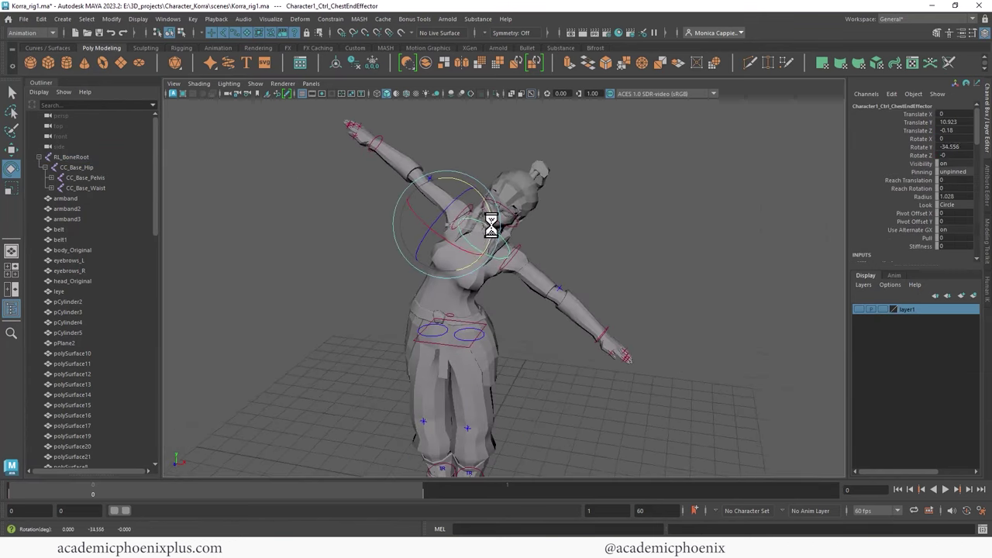
left_click_drag(492, 224, 480, 267)
key("ctrl+z")
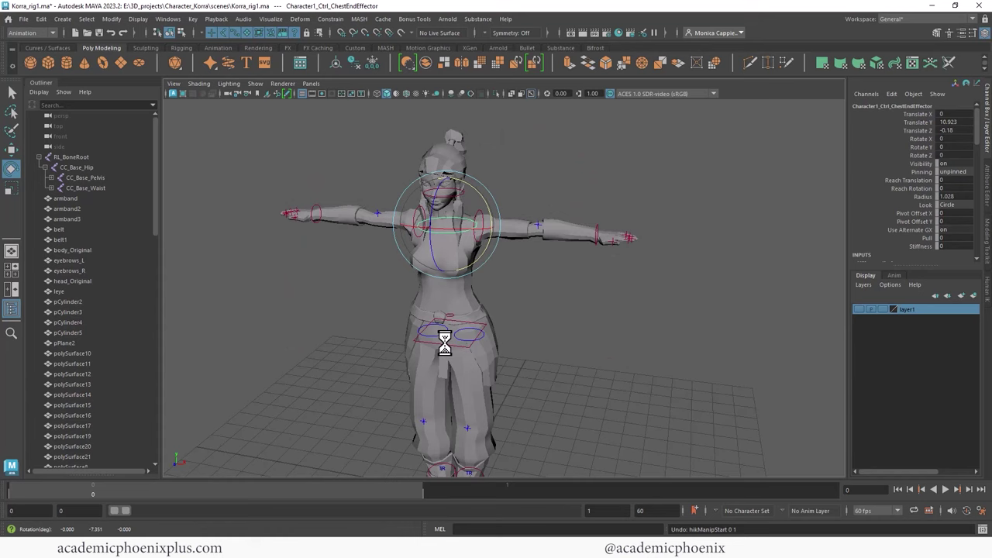
left_click(445, 343)
left_click_drag(490, 338, 479, 307)
key("ctrl+z")
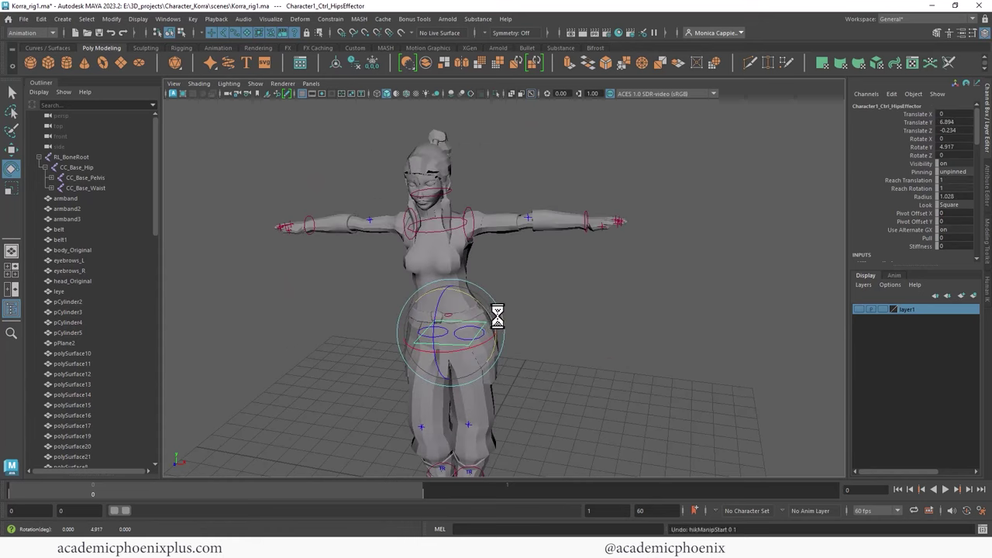
Step: Try spreading the left and right ankle effectors apart and shifting the hips effector, and undo the moves
middle_click_drag(542, 331, 544, 216, "alt")
left_click(479, 372)
key("w")
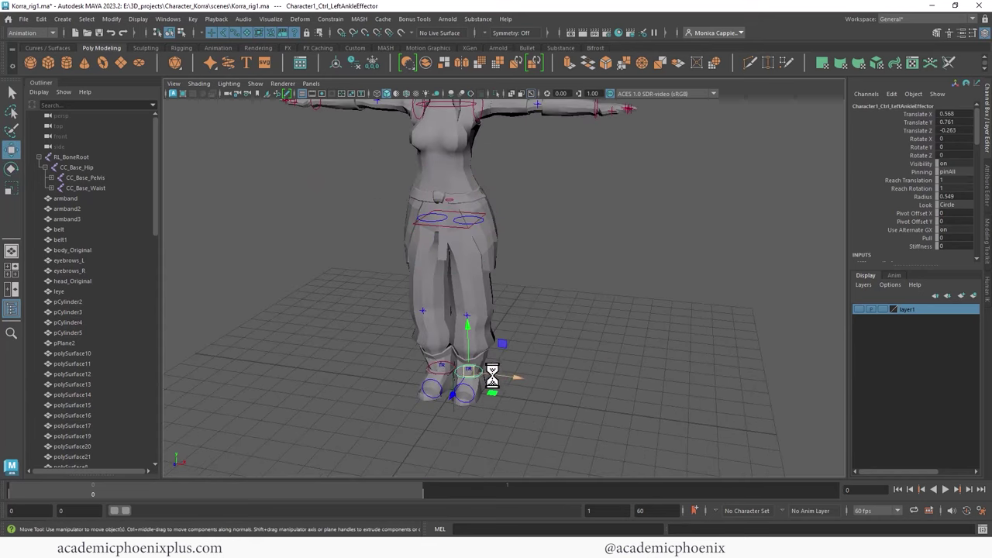
left_click_drag(491, 377, 516, 376)
key("ctrl+z")
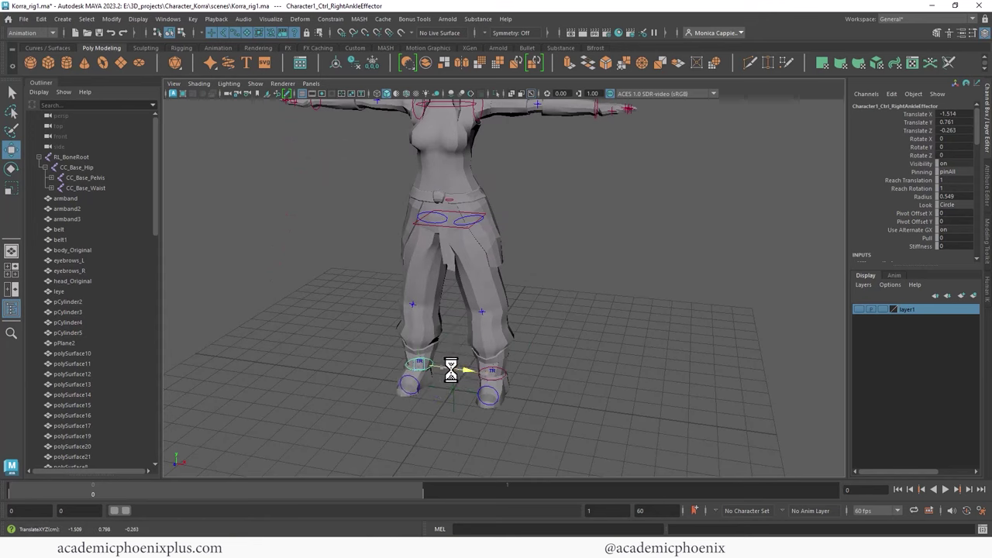
left_click(482, 215)
mouse_move(454, 217)
left_mouse_down()
mouse_move(461, 270)
mouse_move(494, 155)
mouse_move(443, 255)
mouse_move(395, 275)
mouse_move(669, 270)
mouse_move(444, 314)
mouse_move(436, 250)
mouse_move(472, 250)
mouse_move(432, 228)
mouse_move(449, 221)
left_mouse_up()
middle_click_drag(530, 257, 559, 295, "alt")
key("ctrl+z")
key("ctrl+z")
key("ctrl+z")
key("ctrl+z")
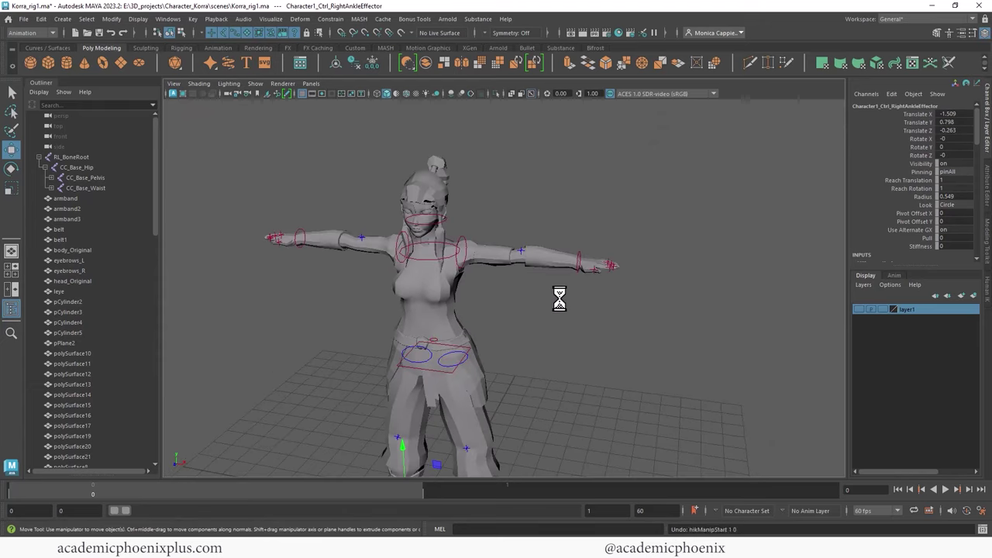
Step: Try rotating the left wrist effector, and undo the rotation
mouse_move(560, 323)
left_mouse_down("alt")
mouse_move(563, 295)
mouse_move(559, 304)
left_mouse_up("alt")
left_click(628, 204)
key("e")
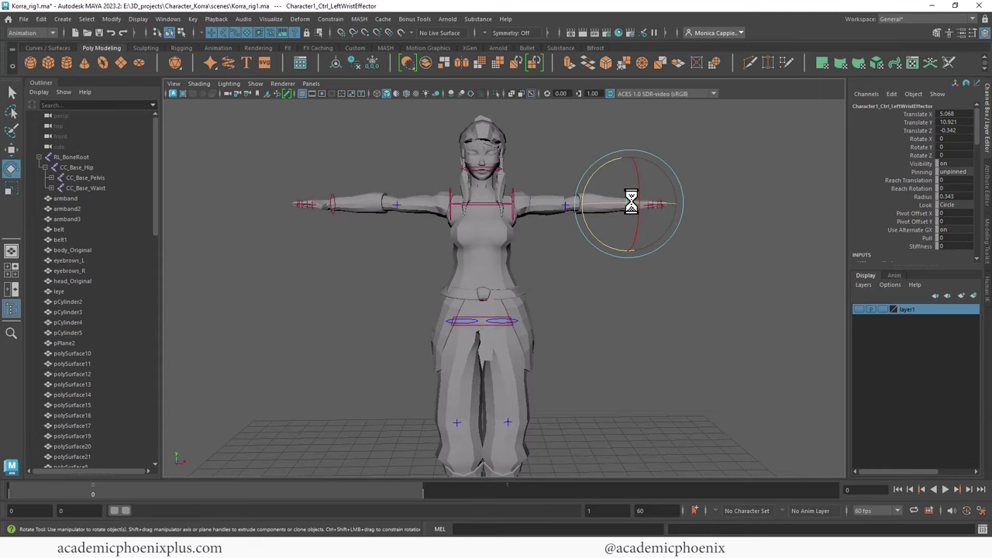
left_click_drag(631, 201, 687, 221)
middle_click_drag(689, 221, 571, 286, "alt")
key("ctrl+z")
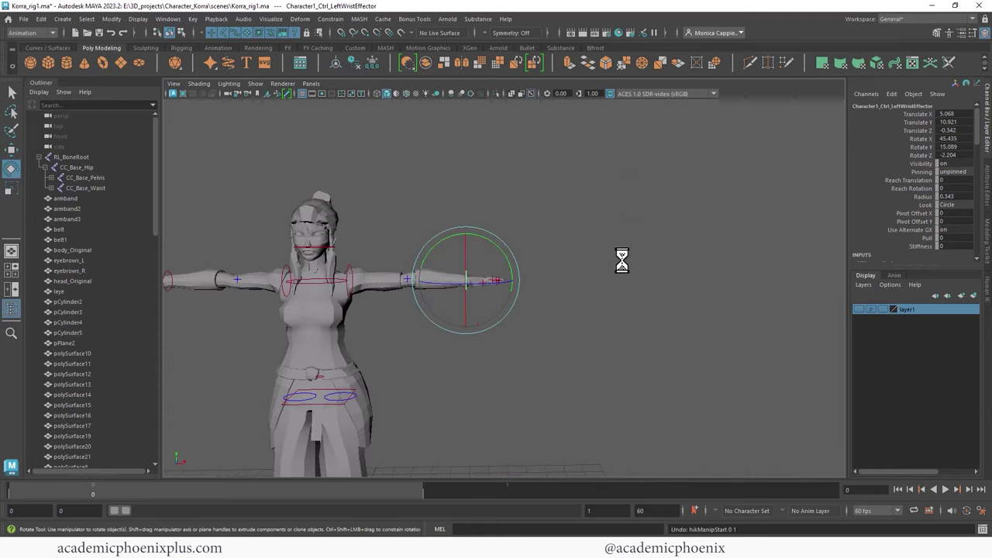
Step: Try rotating the left hand's middle finger effector, and undo the rotation
right_click_drag(620, 244, 824, 272, "alt")
right_click_drag(504, 246, 650, 241, "alt")
middle_click_drag(650, 240, 682, 237, "alt")
left_click_drag(682, 237, 671, 239, "alt")
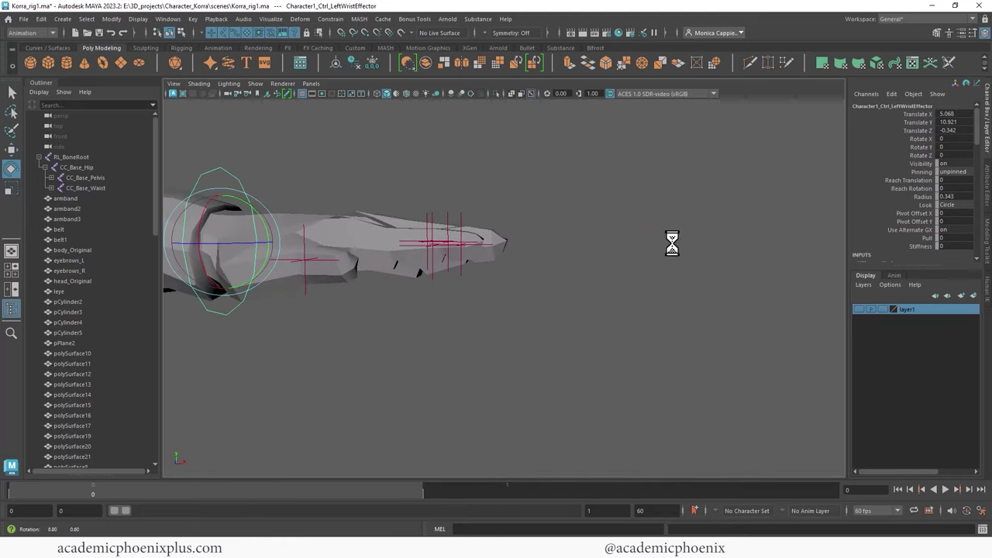
left_click(464, 260)
key("f")
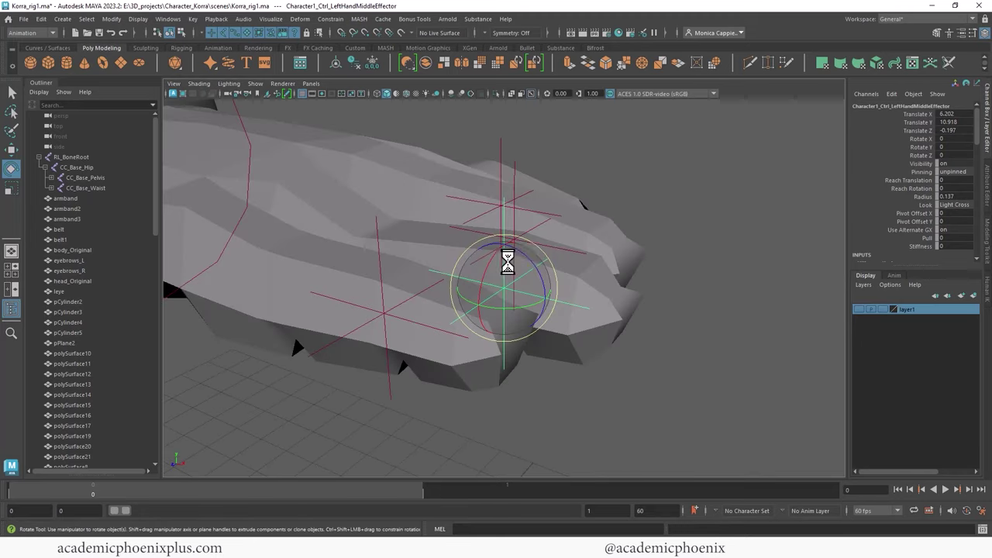
scroll(451, 205, "down", 3)
left_click_drag(531, 281, 365, 314)
key("ctrl+z")
Step: Try curling the left hand's index and pinky fingers by rotating their effectors, and undo each rotation
left_click(458, 328)
left_click(472, 296)
left_click_drag(372, 318, 460, 293, "alt")
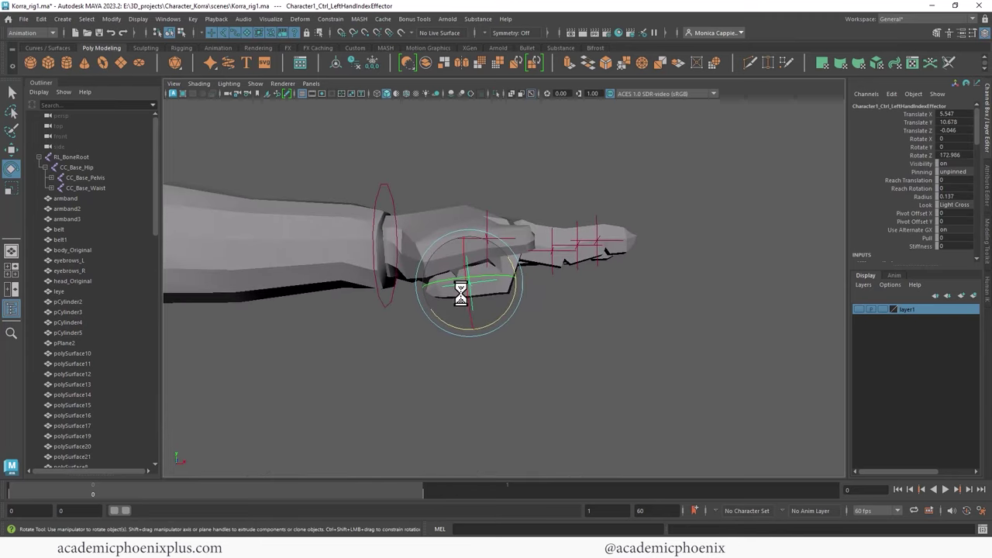
key("ctrl+z")
left_click_drag(687, 252, 562, 285, "alt")
left_click(562, 285)
left_click_drag(627, 284, 497, 278, "alt")
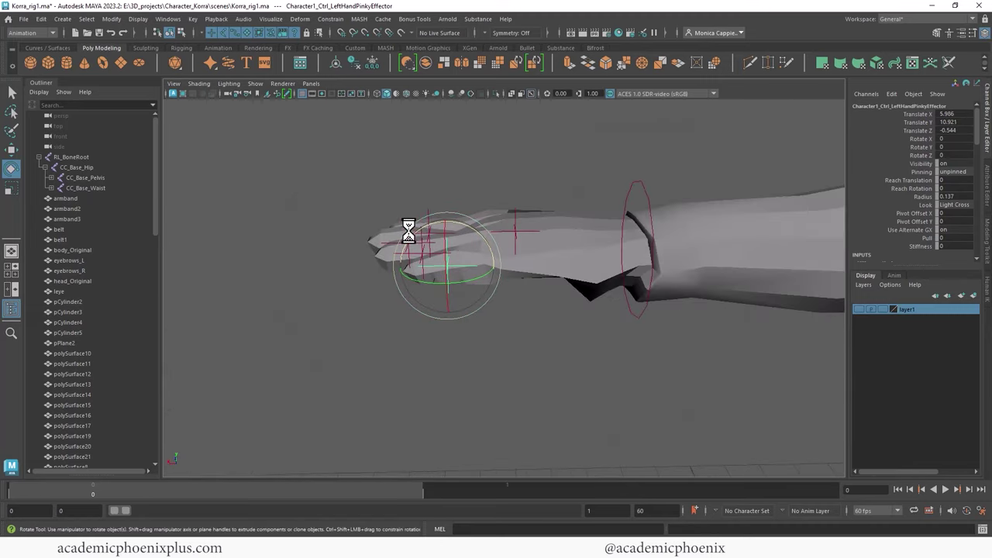
left_click_drag(409, 231, 630, 297)
key("ctrl+z")
Step: Enlarge the hips effector by setting its Radius to 2.028
right_click_drag(629, 297, 420, 268, "alt")
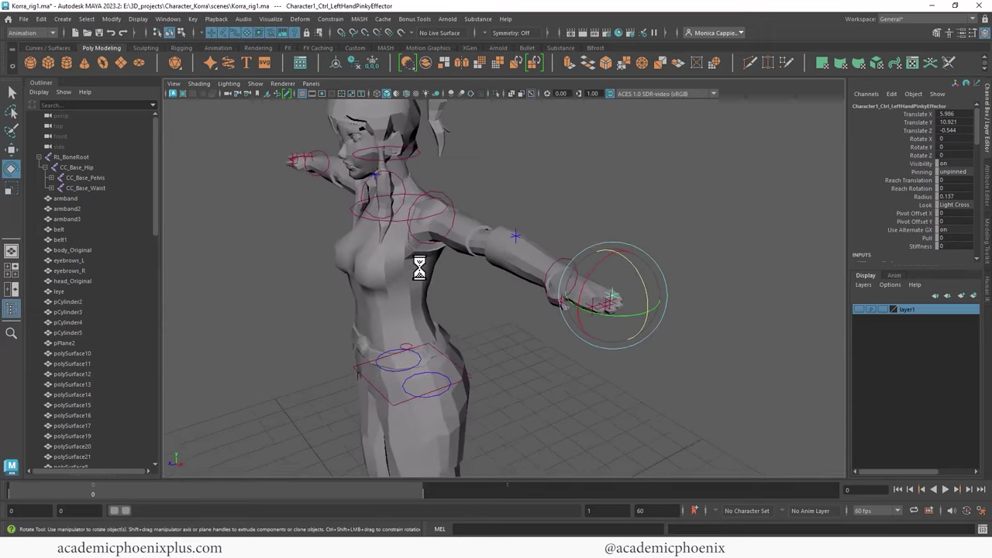
left_click_drag(419, 268, 411, 293, "alt")
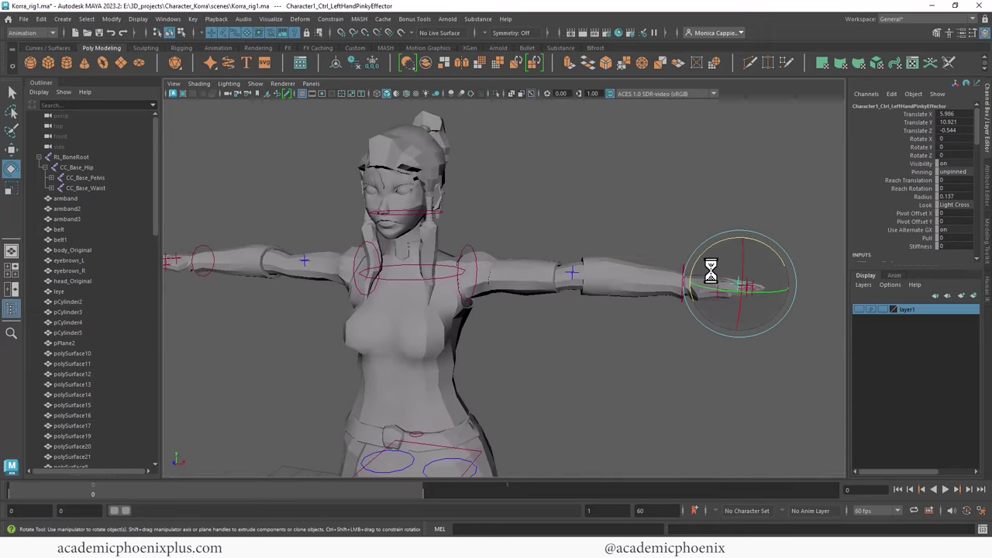
right_click_drag(569, 300, 442, 268, "alt")
middle_click_drag(476, 300, 567, 248, "alt")
left_click_drag(567, 248, 591, 248, "alt")
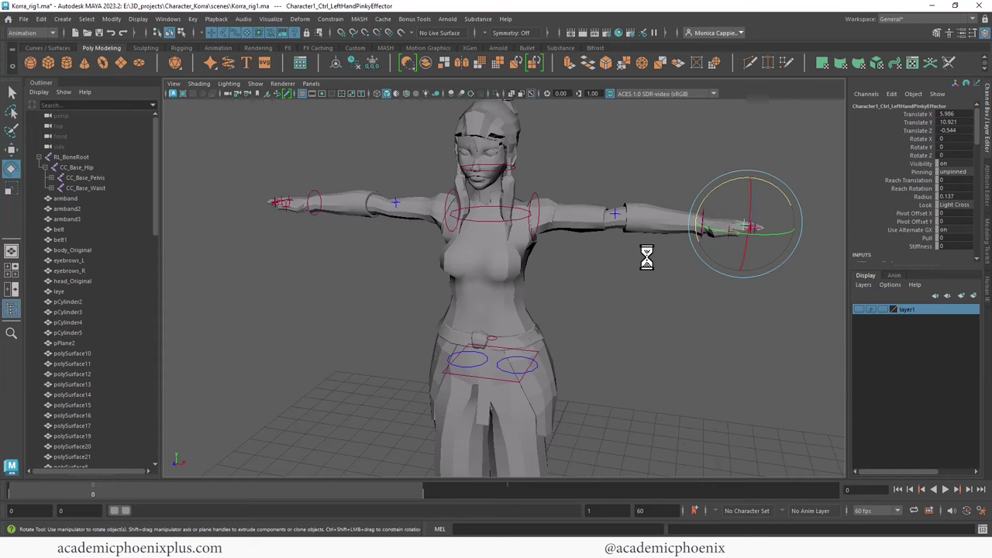
left_click_drag(643, 256, 542, 284, "alt")
left_click(453, 320)
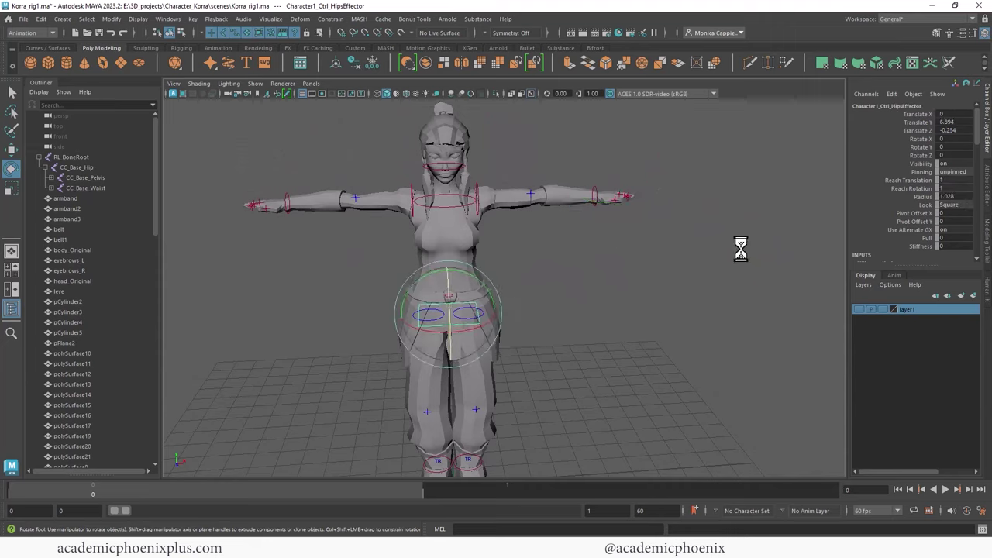
left_click_drag(910, 163, 913, 218)
left_click(921, 197)
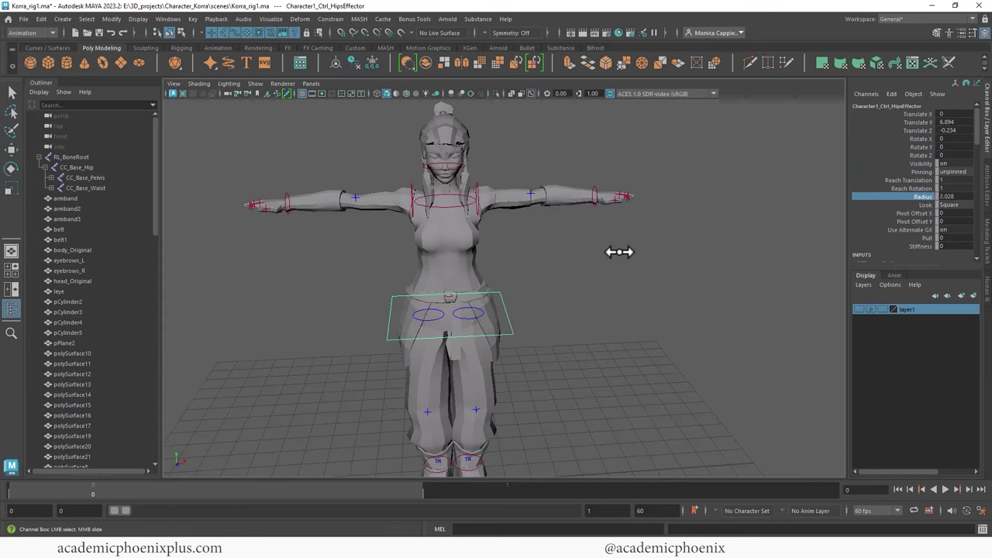
Step: Try the Cube look on the chest effector and set its Radius to 1.028
left_click_drag(618, 252, 487, 209, "alt")
left_click(476, 203)
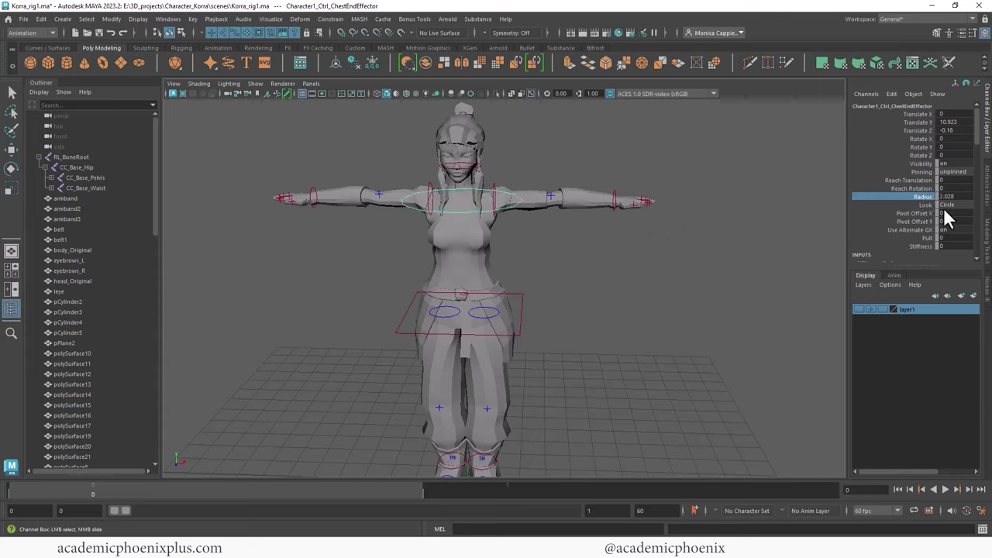
left_click(950, 205)
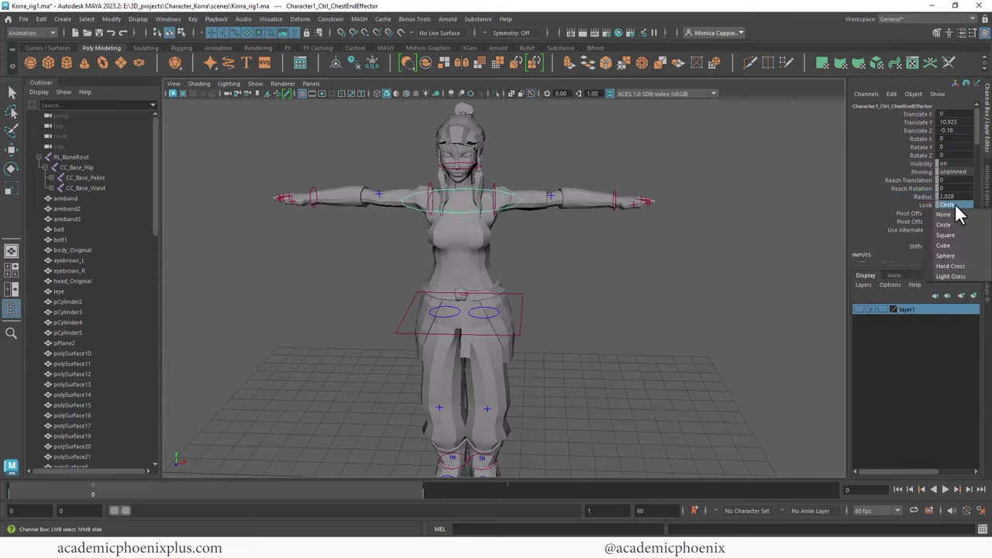
left_click(943, 245)
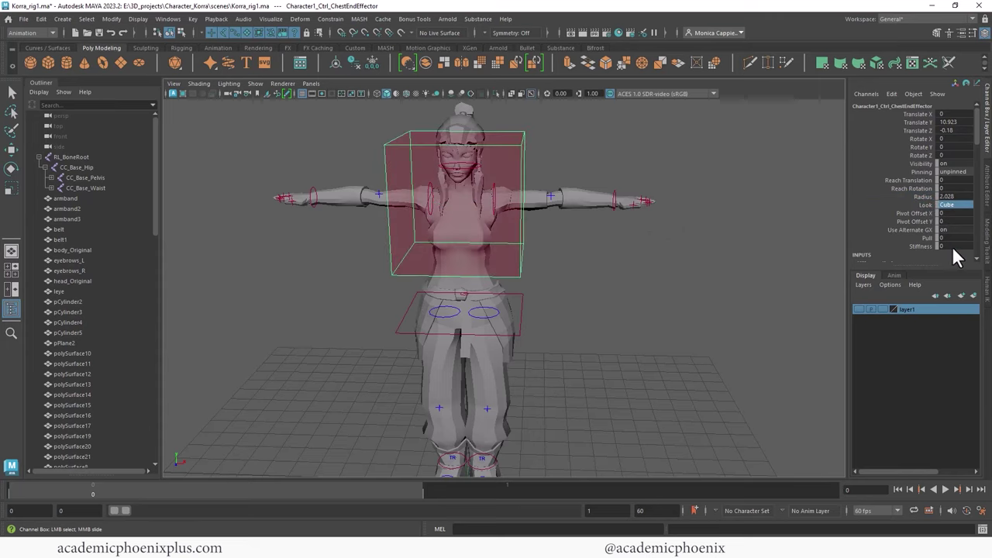
left_click(922, 196)
middle_click_drag(744, 224, 737, 222)
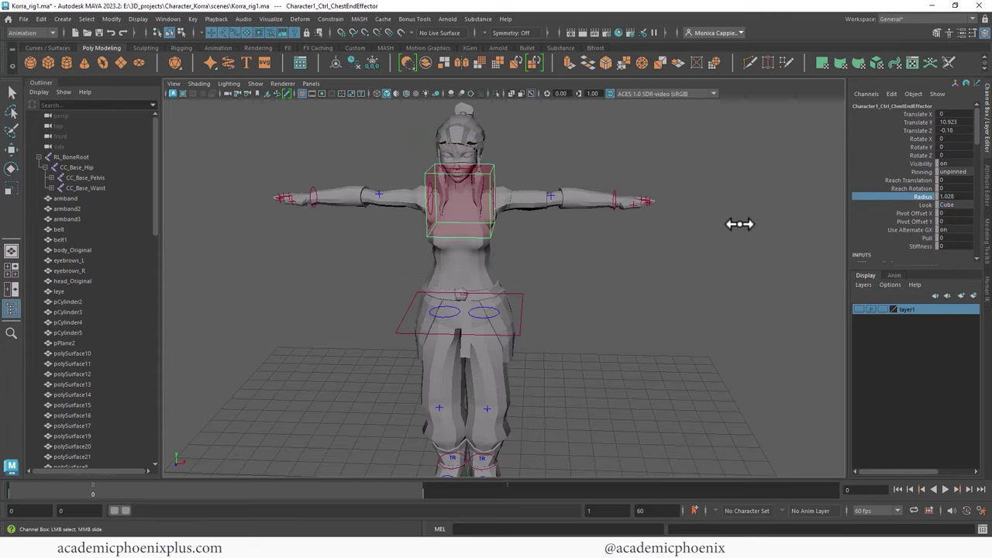
Step: Try the Sphere, Hard Cross and Light Cross looks on the chest effector, and set its Look back to Circle
left_click(950, 205)
left_click(961, 266)
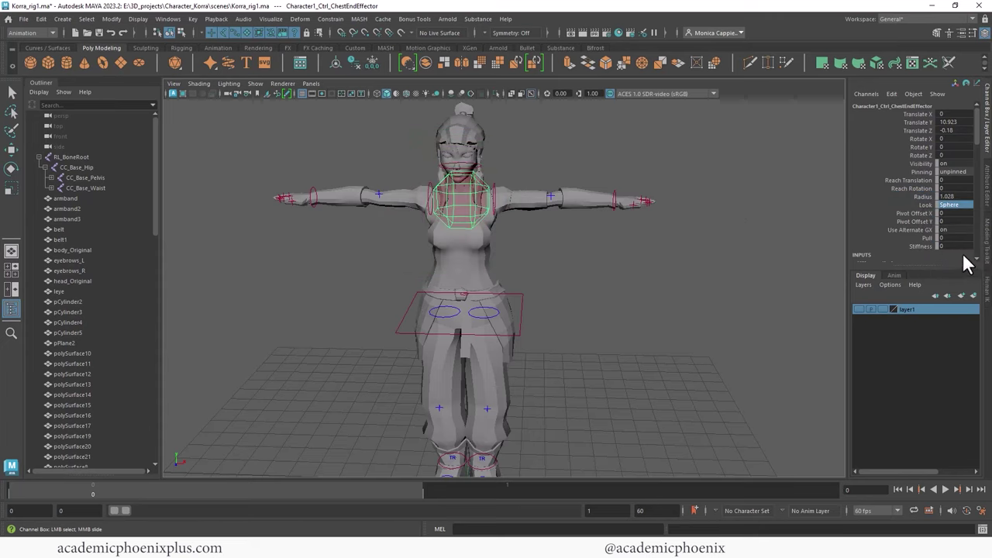
left_click(954, 207)
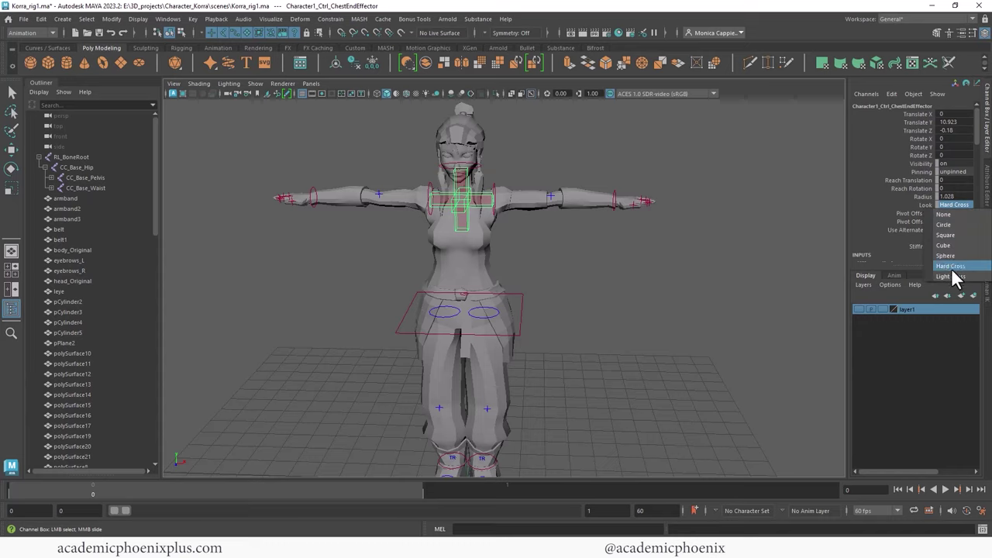
left_click(953, 265)
left_click(950, 207)
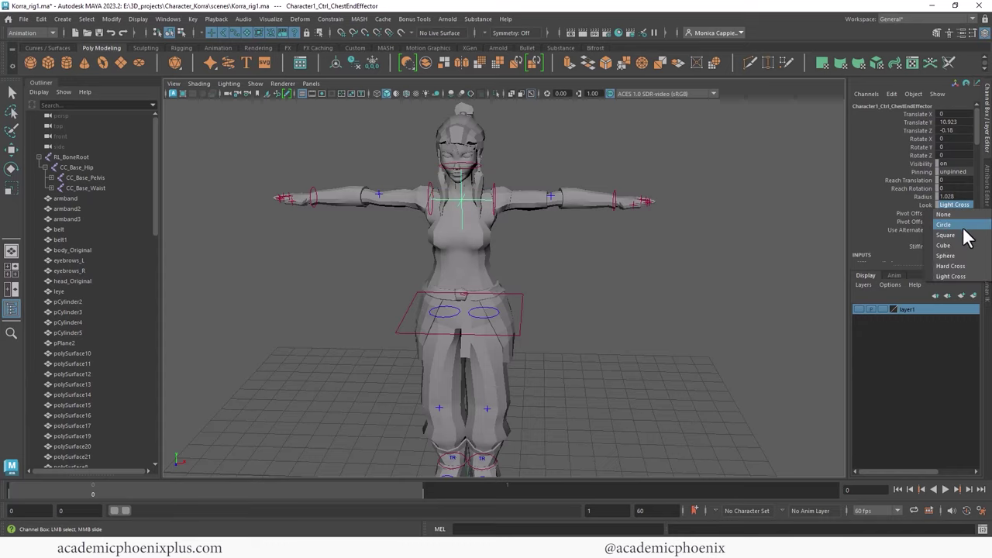
left_click(953, 224)
Step: Lower the left arm by moving the left wrist effector down and inward, and angle the hand downward
left_click_drag(567, 272, 526, 231, "alt")
left_click(577, 218)
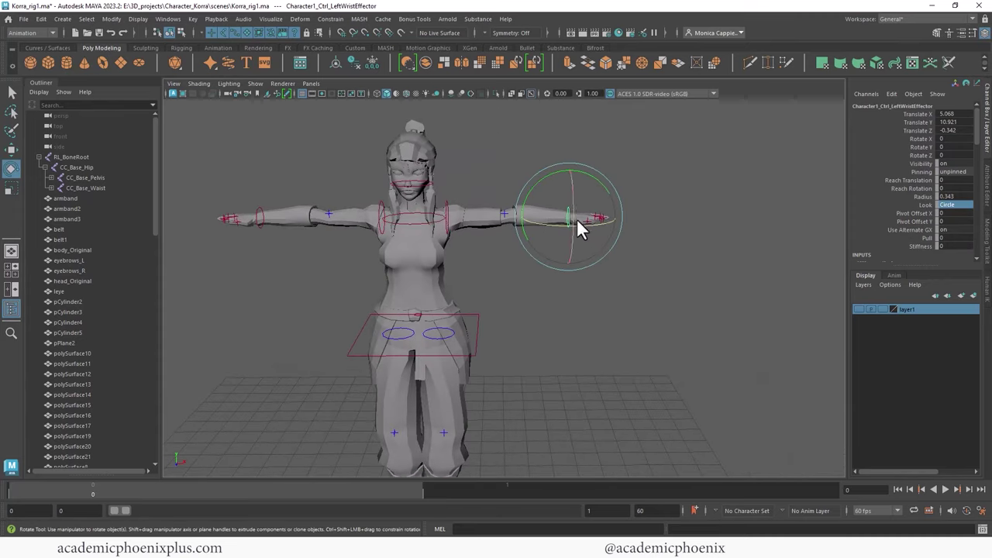
key("w")
left_click_drag(569, 225, 502, 256)
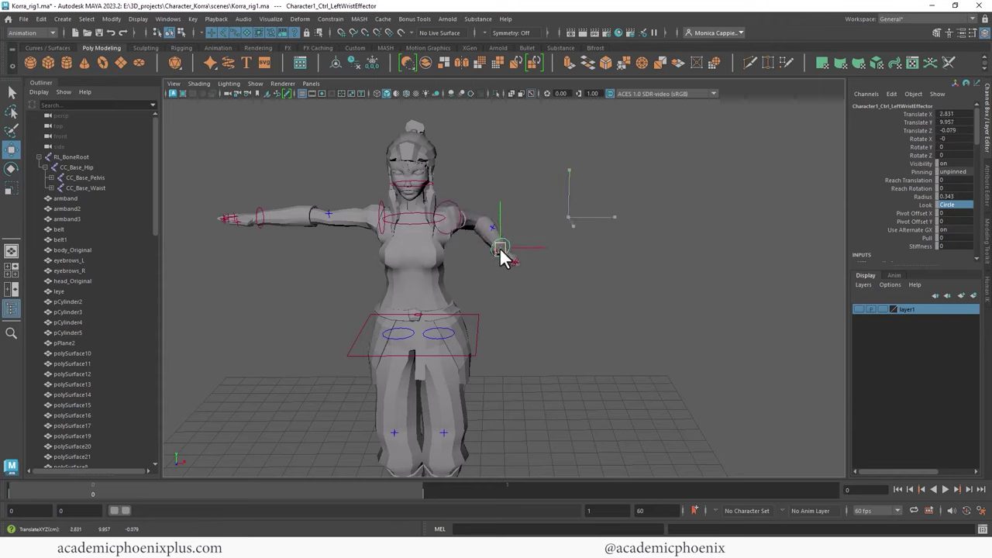
left_click_drag(493, 290, 527, 292)
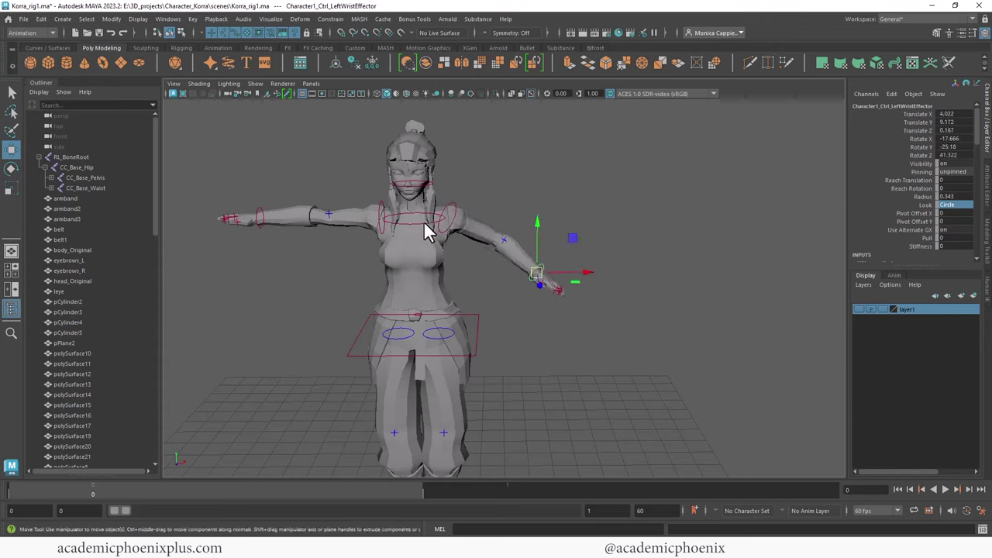
Step: Try moving the chest effector sideways, undo the move, and reselect the left wrist effector
left_click(424, 223)
left_click_drag(424, 224, 392, 222)
key("ctrl+z")
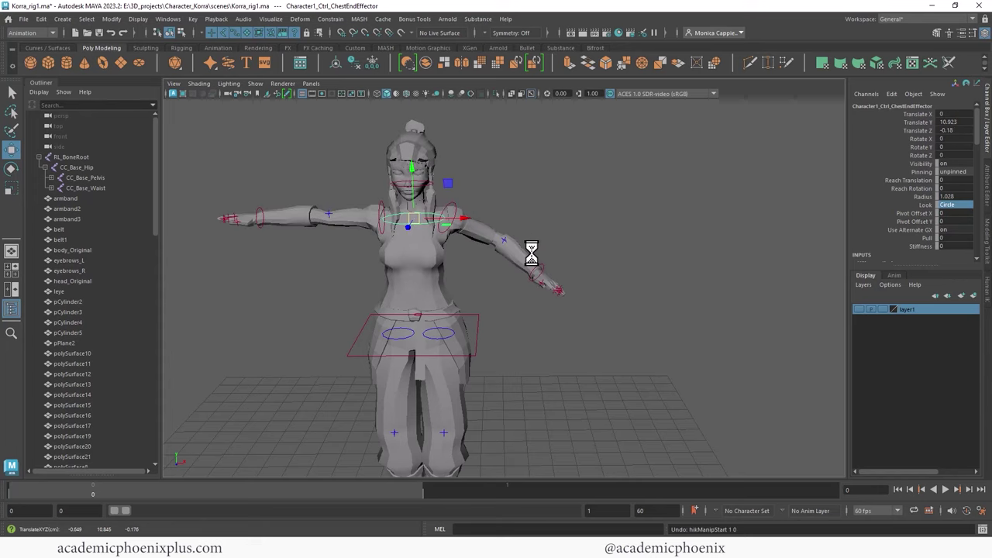
left_click(541, 273)
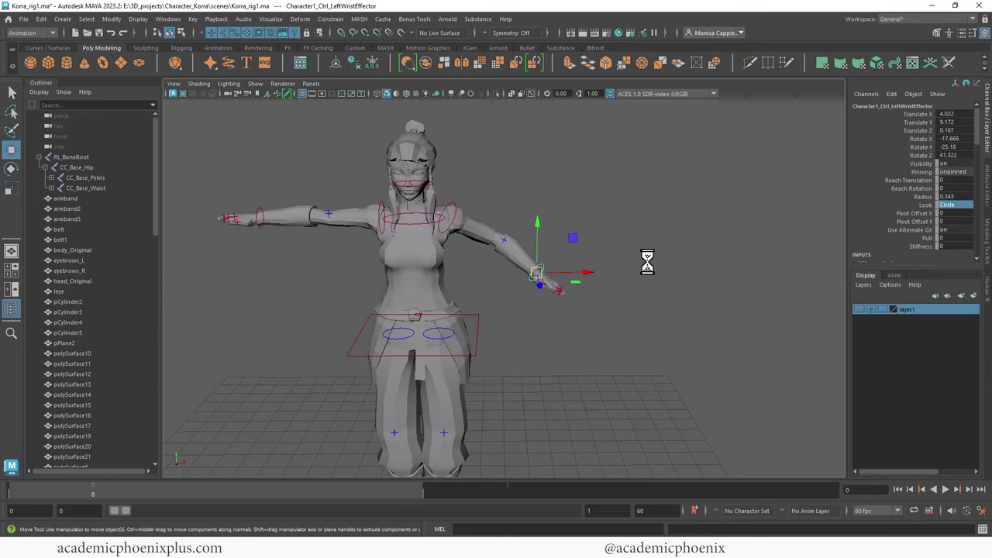
Step: Show Character1's HumanIK controls, and move the chest effector to tilt the upper body
left_click(947, 33)
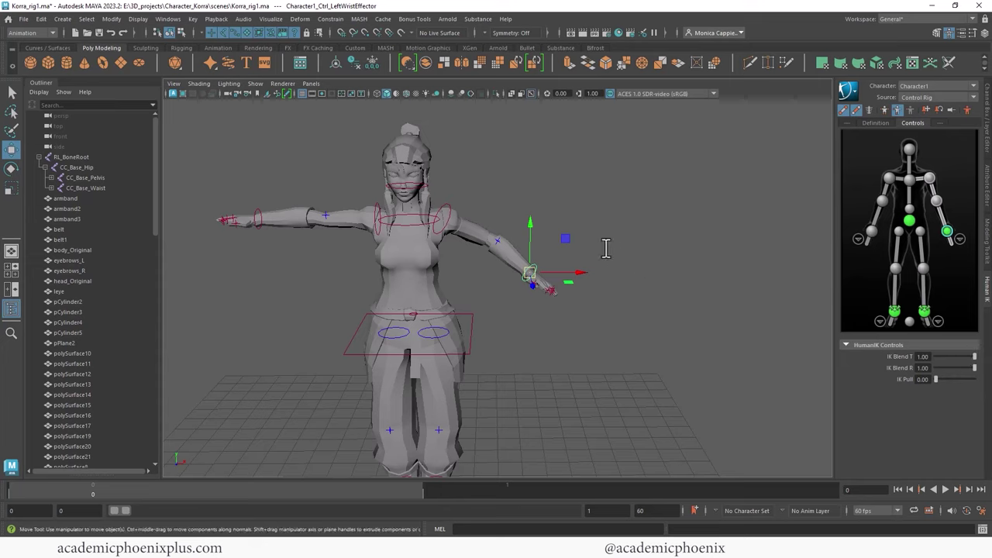
left_click(425, 224)
left_click_drag(412, 221, 482, 253)
Step: Pose the left arm by raising the left wrist effector, bending the hand upward and moving the wrist closer to the body
left_click(548, 288)
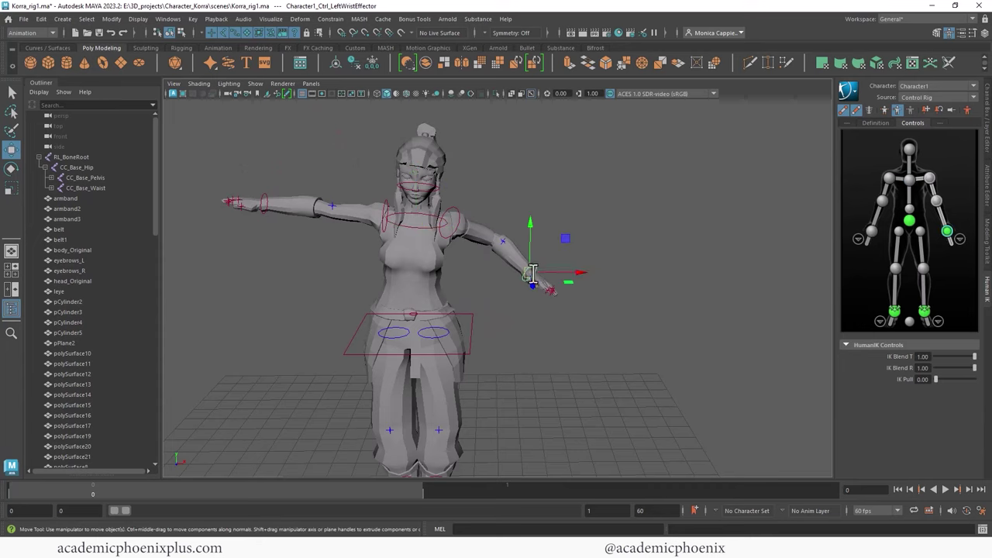
left_click_drag(547, 289, 541, 199)
key("e")
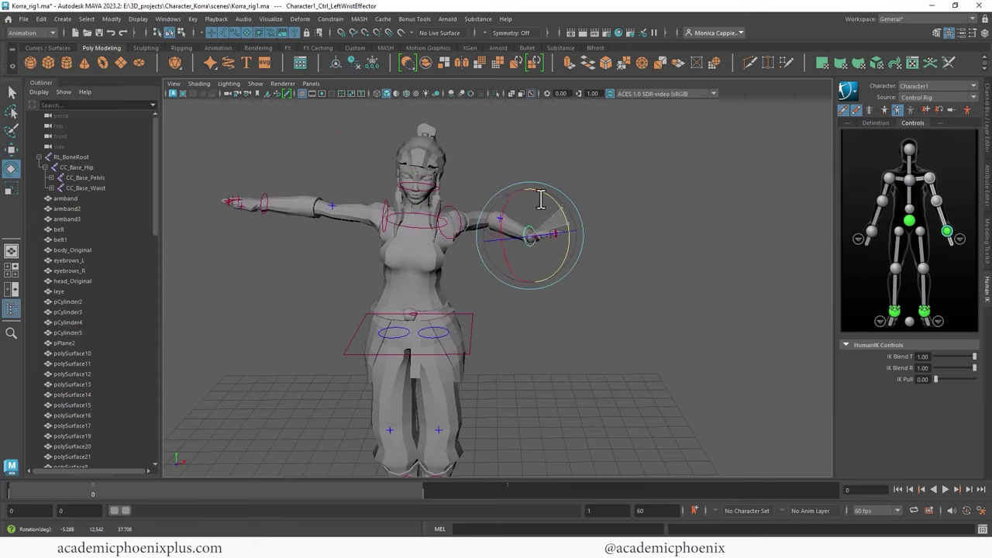
key("w")
key("e")
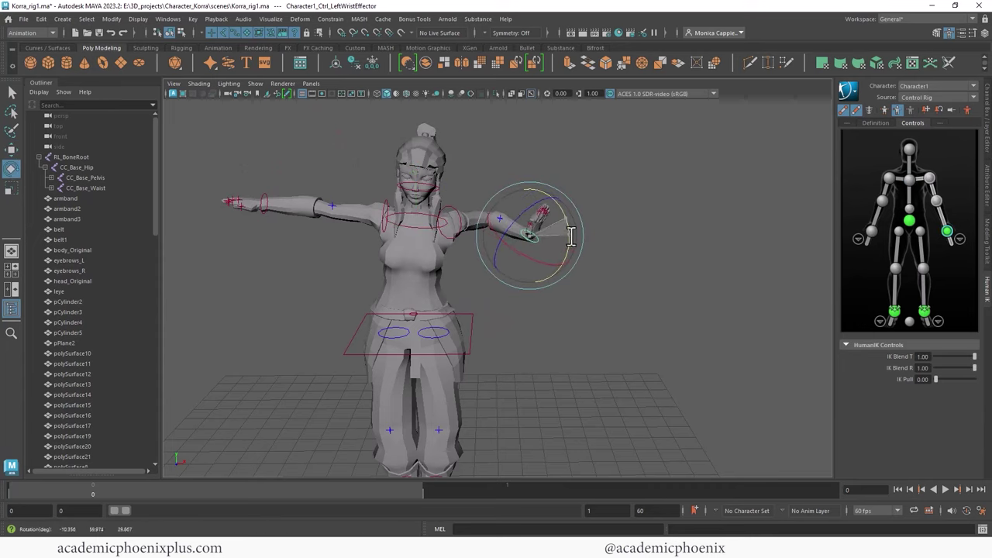
key("w")
left_click_drag(533, 239, 514, 255)
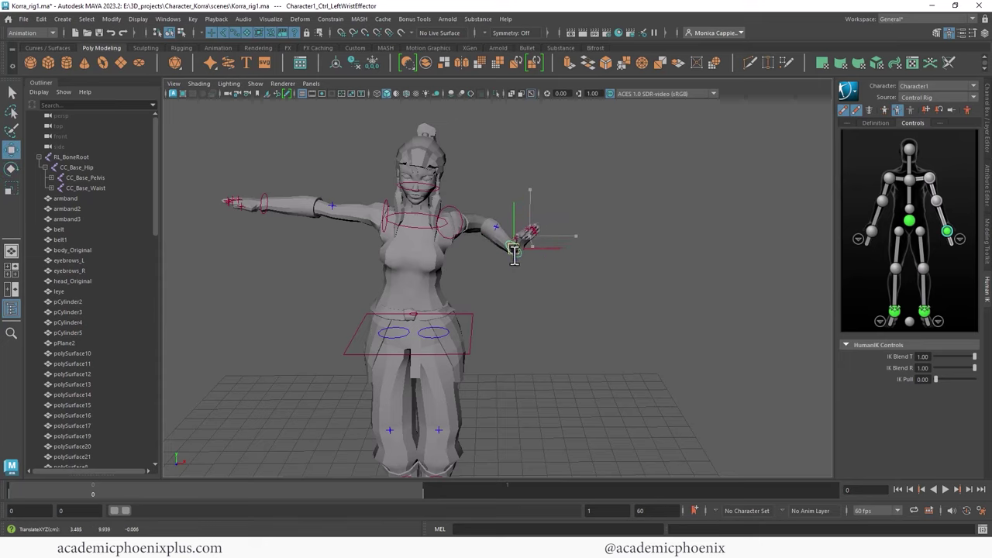
Step: Try posing the upper body and left arm with the left shoulder and chest effectors
left_click(450, 224)
left_click(413, 230)
left_click_drag(419, 225, 527, 276)
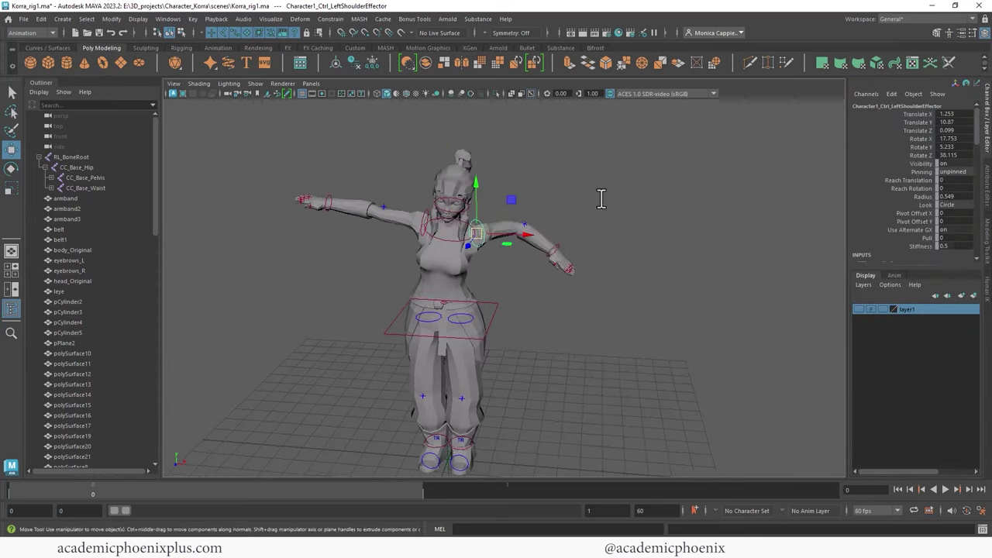
Step: Return the left arm to its Stance Pose through the left elbow effector
right_click_drag(598, 199, 719, 193, "alt")
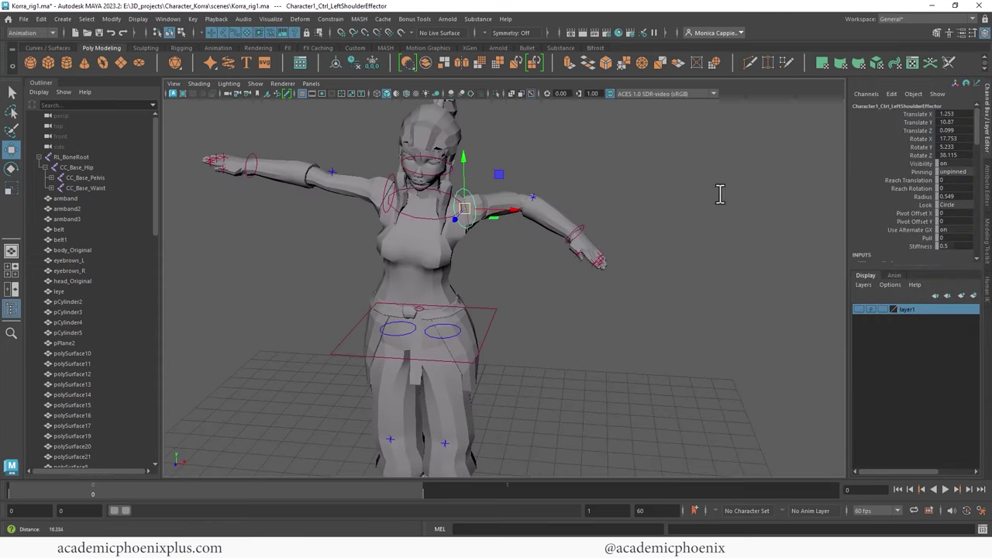
left_click(577, 217)
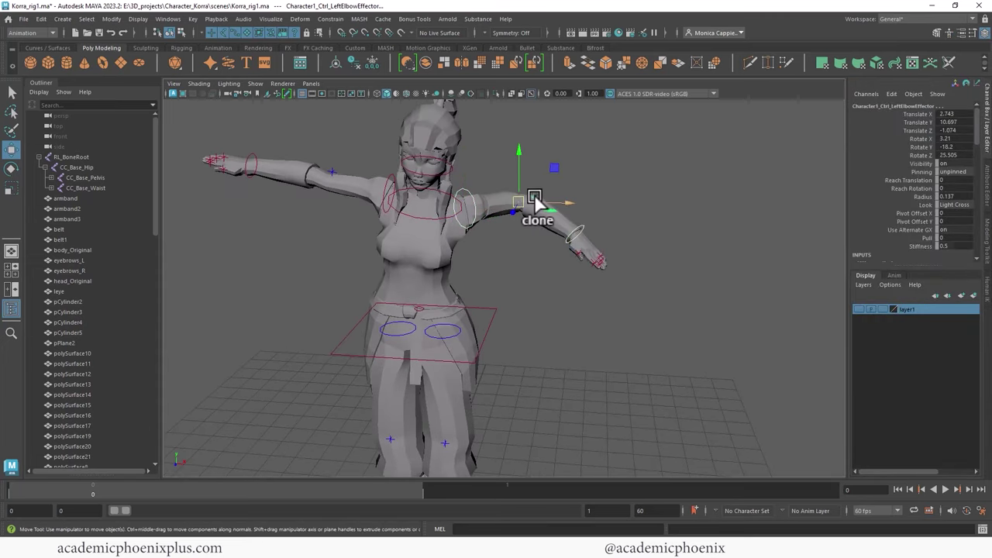
right_click(536, 201)
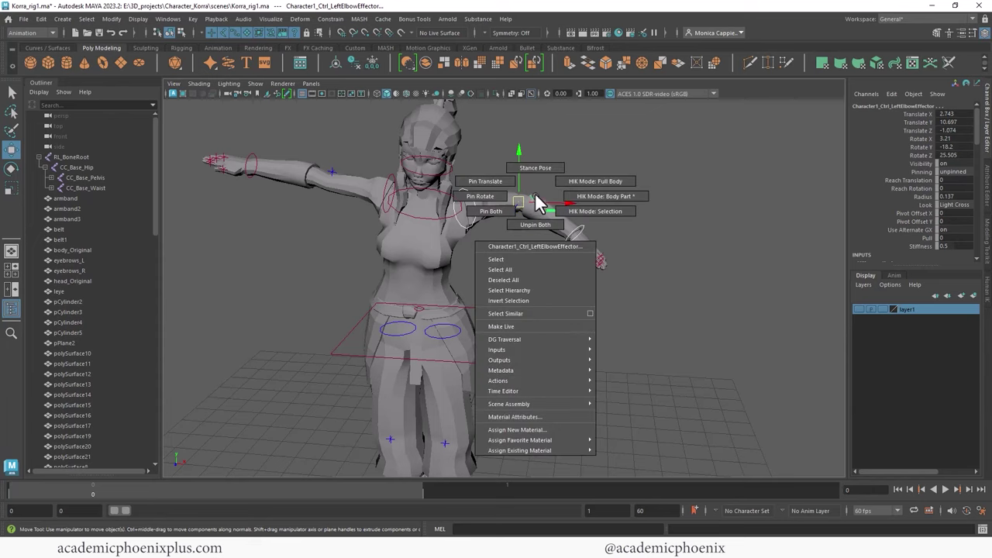
left_click(533, 168)
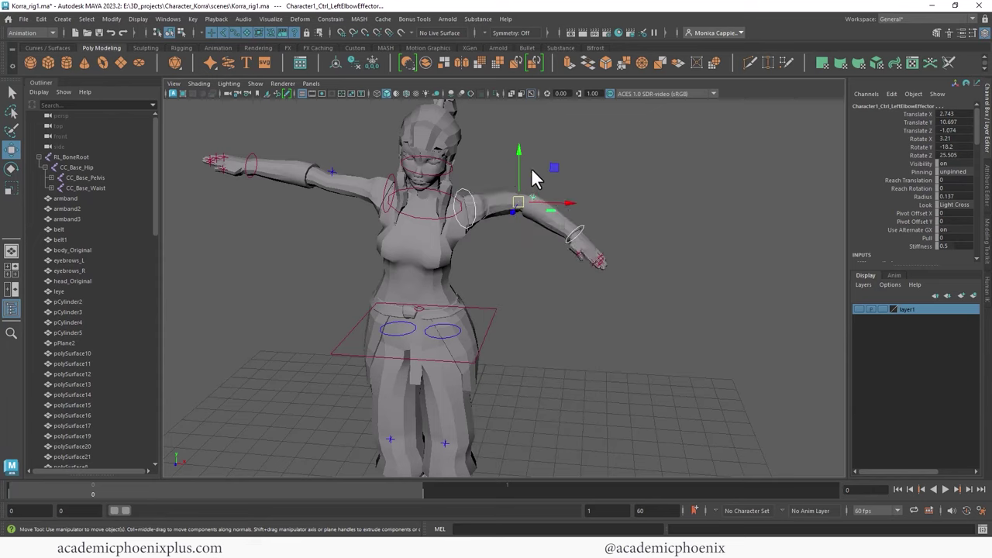
Step: Select the chest effector and return it to the Stance Pose so the upper body is upright
left_click(428, 218)
right_click(432, 216)
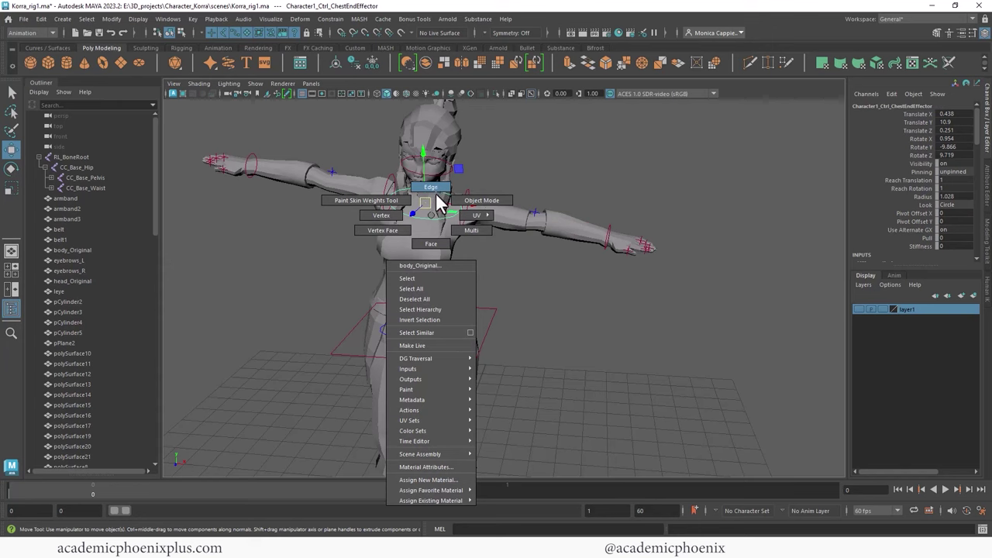
right_click_drag(428, 203, 431, 187)
right_click_drag(431, 224, 482, 208)
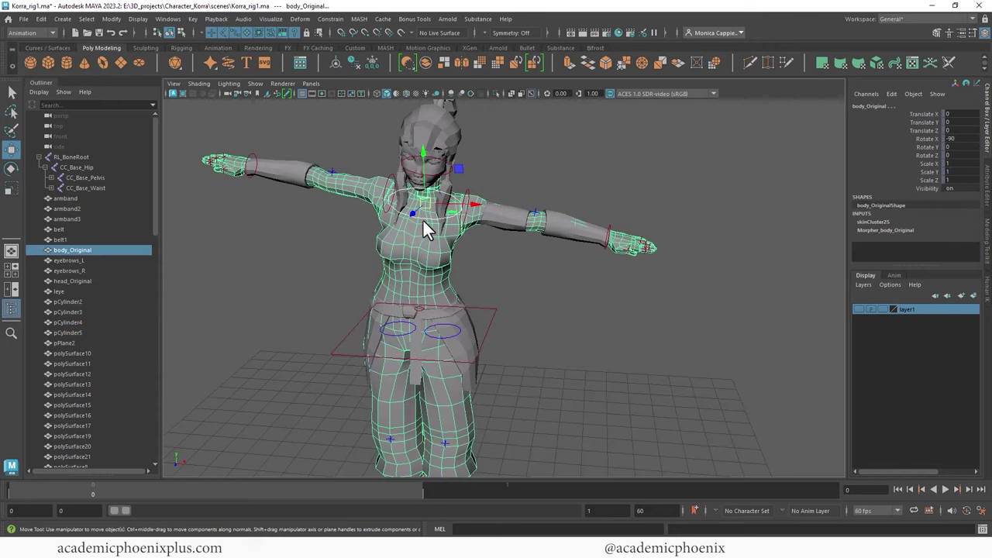
left_click(419, 216)
right_click(426, 217)
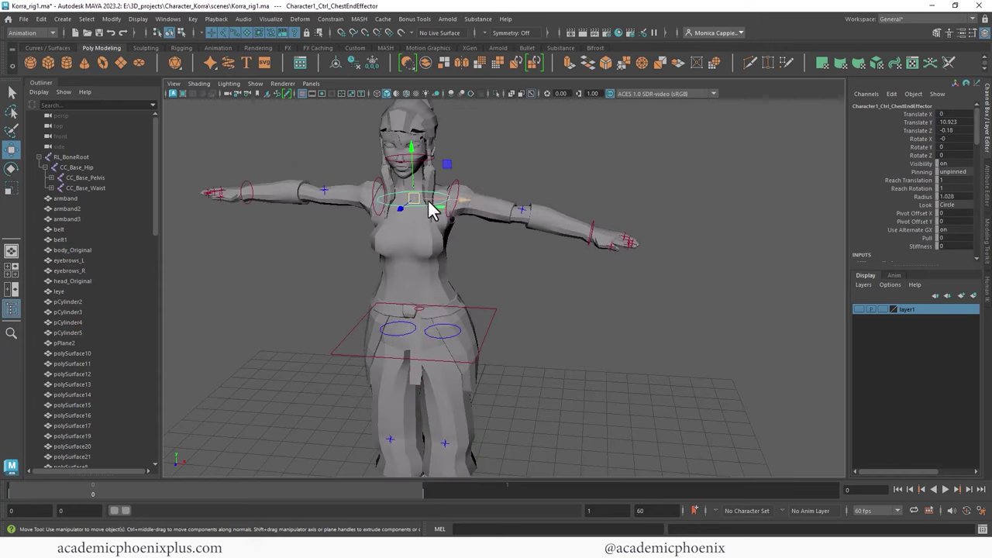
Step: Apply the Stance Pose to the left elbow effector again to straighten the left arm horizontally
left_click(521, 208)
right_click(520, 219)
left_click(517, 190)
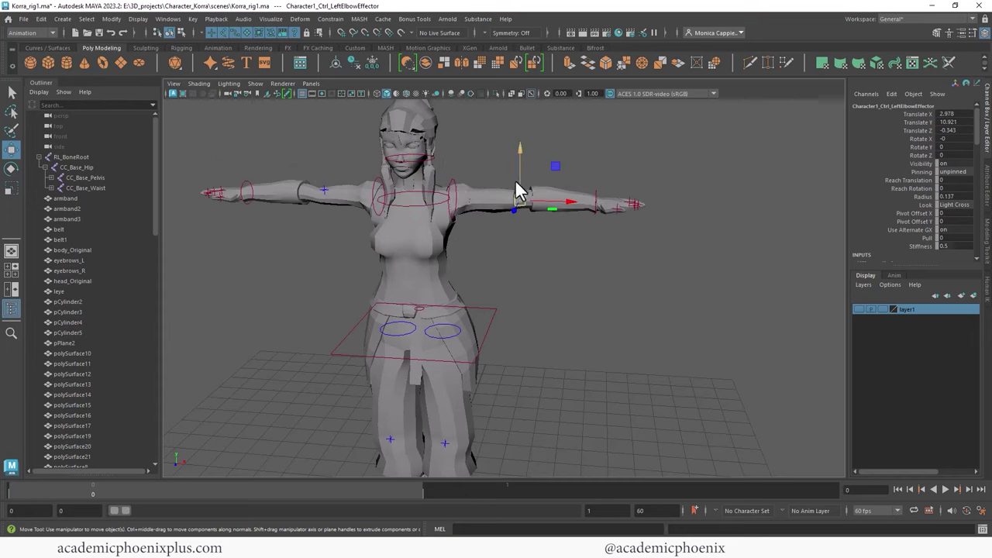
Step: Try moving the left ankle effector sideways, away from the other foot
left_click_drag(506, 204, 602, 241, "alt")
left_click(501, 422)
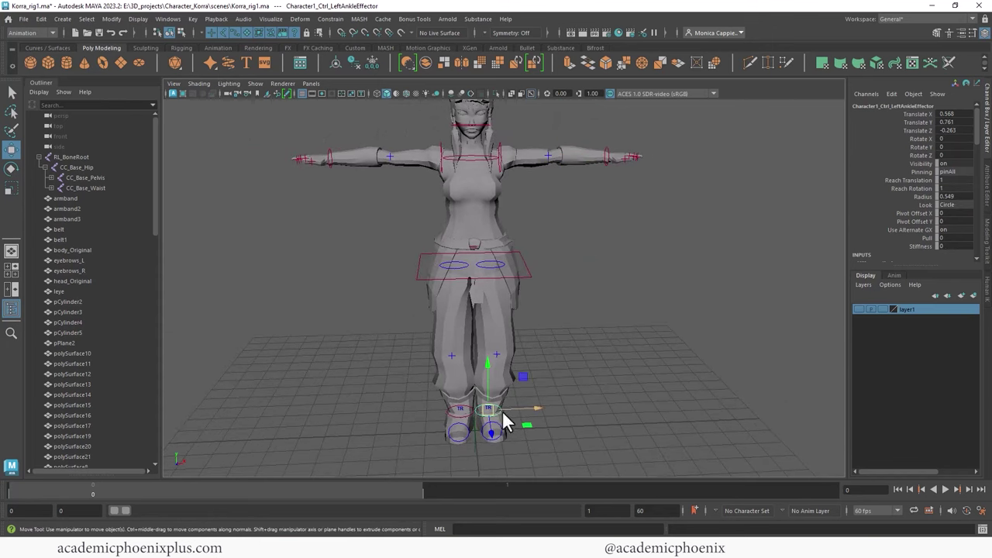
left_click_drag(505, 420, 527, 423)
Step: Try turning the upper body by rotating the chest effector, and undo the rotations
left_click_drag(623, 335, 563, 270, "alt")
left_click(561, 283)
left_click(534, 292)
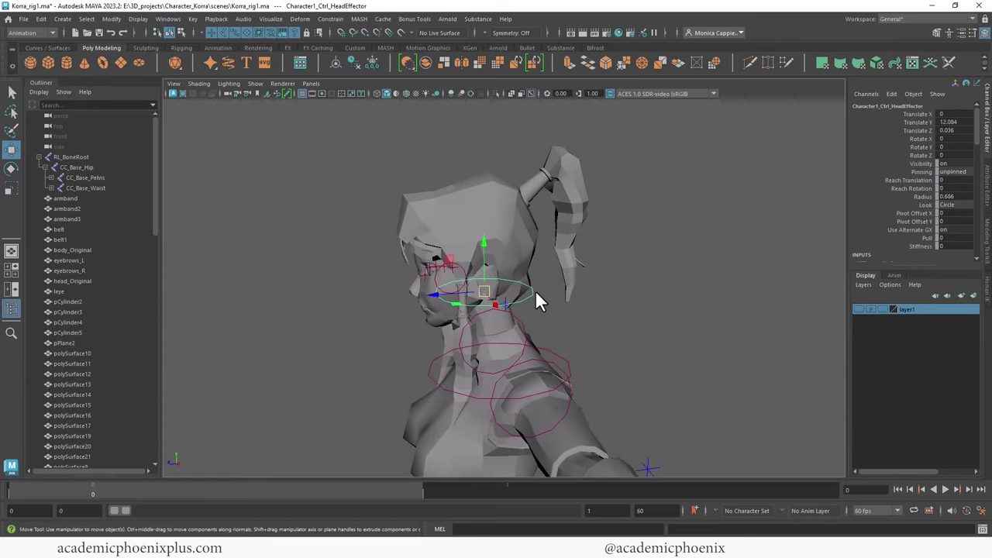
left_click(498, 352)
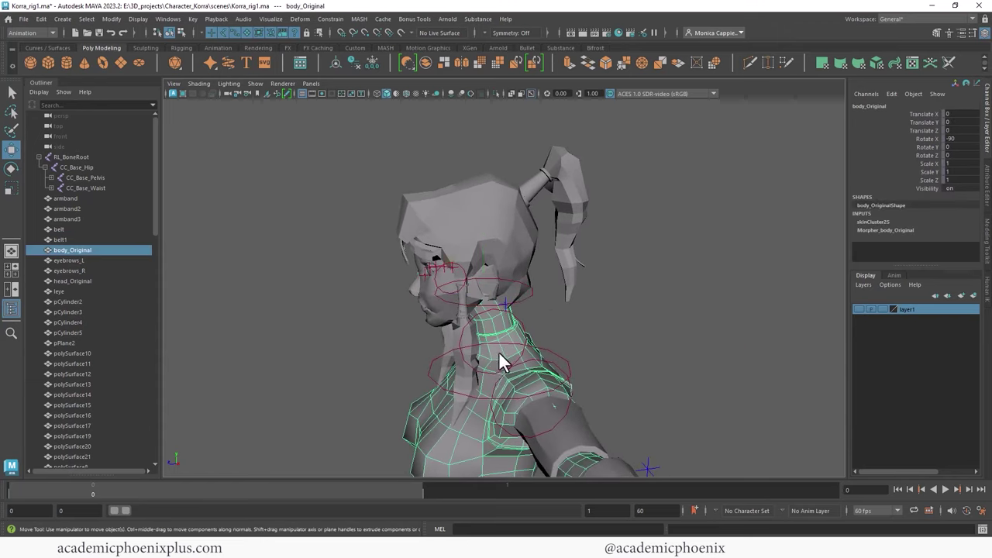
left_click_drag(465, 339, 455, 334)
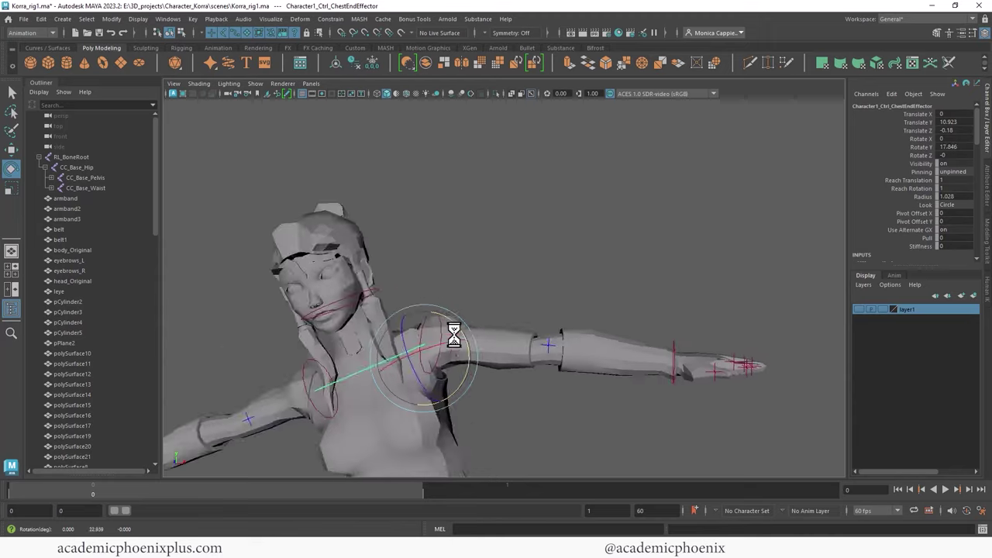
key("ctrl+z")
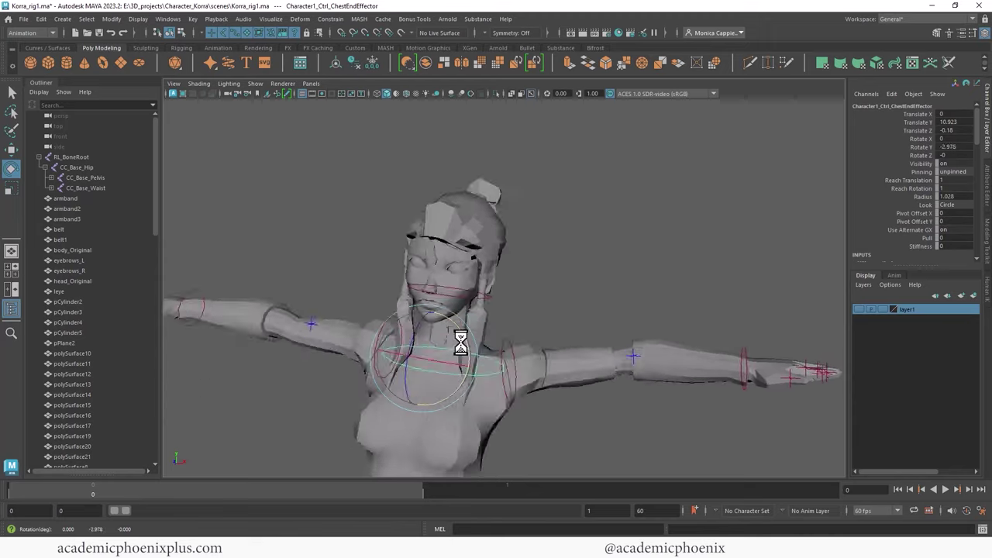
left_click_drag(591, 255, 556, 256, "alt")
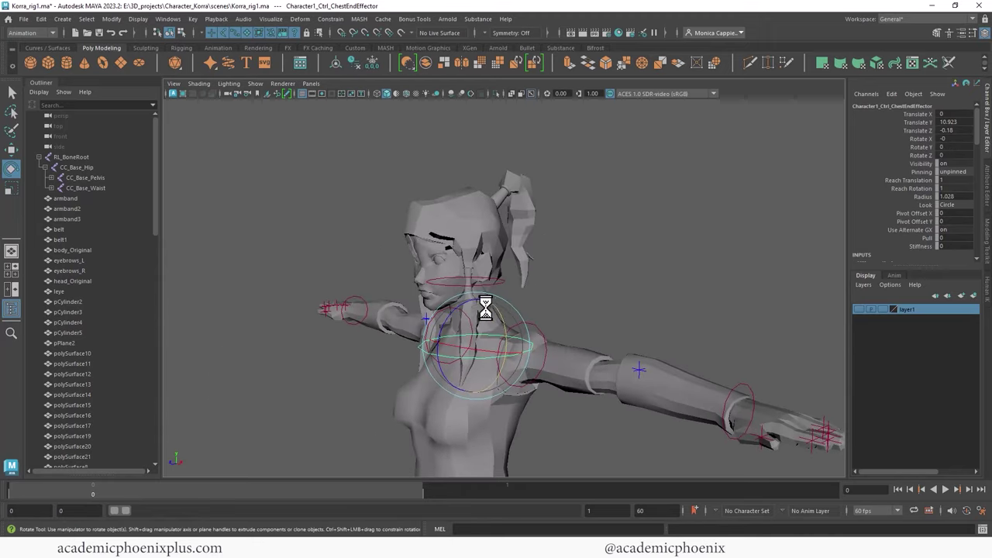
left_click_drag(498, 312, 465, 363)
key("ctrl+z")
Step: Try rotating the head effector to test how the head turns
left_click(503, 284)
left_click_drag(478, 260, 643, 261)
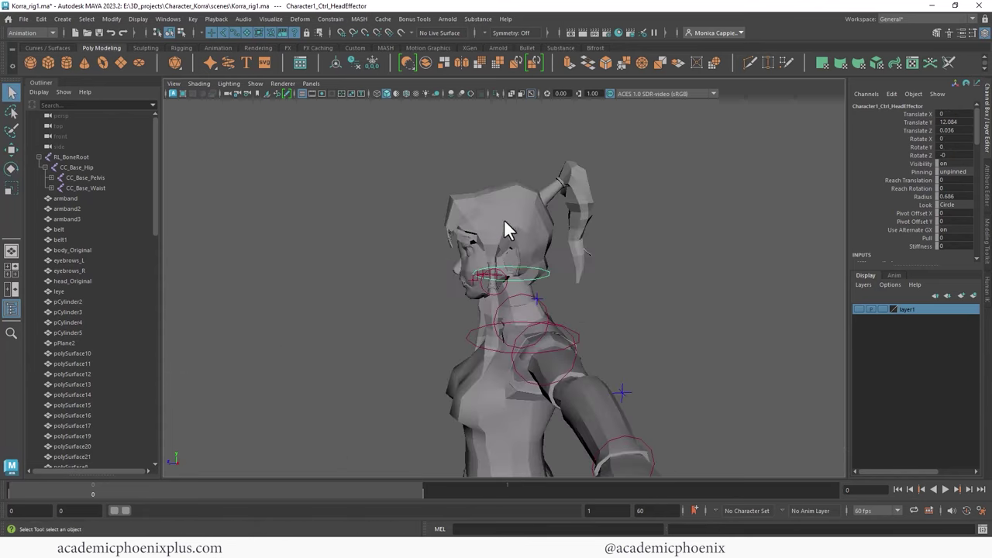
Step: Examine the character's head, shoulders and hips with their effectors from the front and the side
left_click_drag(592, 246, 537, 230, "alt")
left_click_drag(512, 283, 643, 270, "alt")
middle_click_drag(574, 330, 606, 253, "alt")
middle_click_drag(611, 287, 632, 181, "alt")
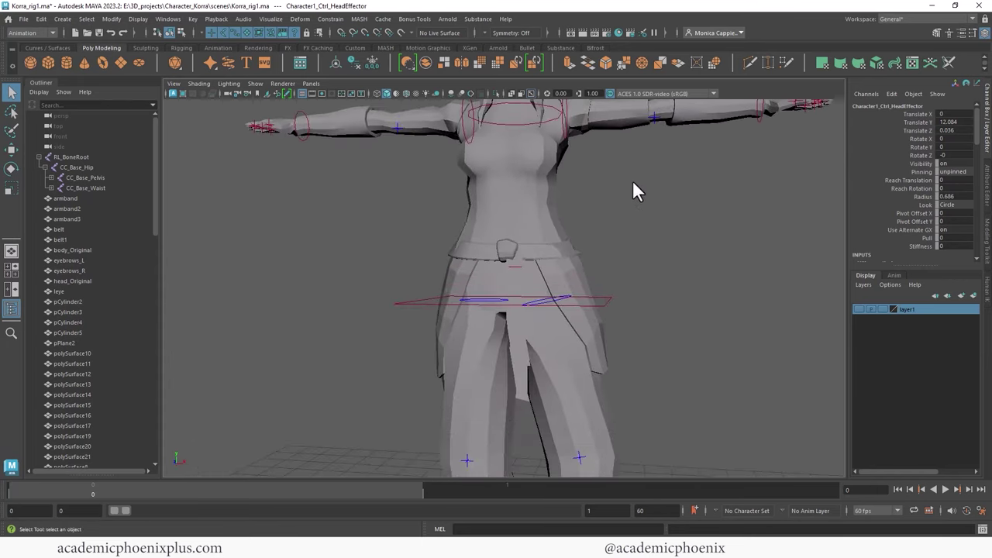
left_click_drag(632, 181, 589, 228, "alt")
middle_click_drag(590, 124, 582, 278, "alt")
right_click_drag(582, 278, 635, 232, "alt")
left_click_drag(636, 235, 557, 223, "alt")
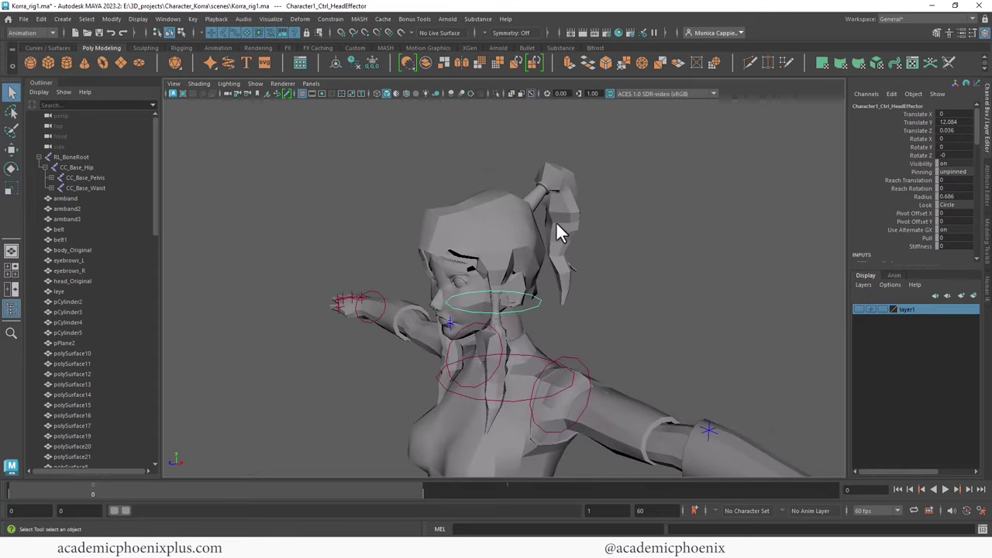
left_click_drag(578, 269, 493, 268, "alt")
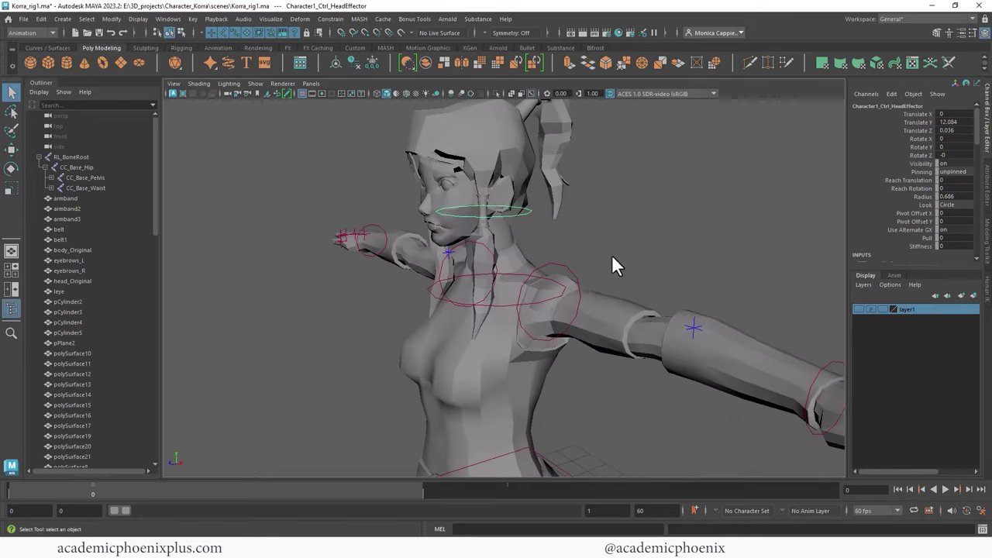
middle_click_drag(612, 258, 697, 205, "alt")
Step: Return the left leg to its Stance Pose through the left hip effector
left_click(572, 360)
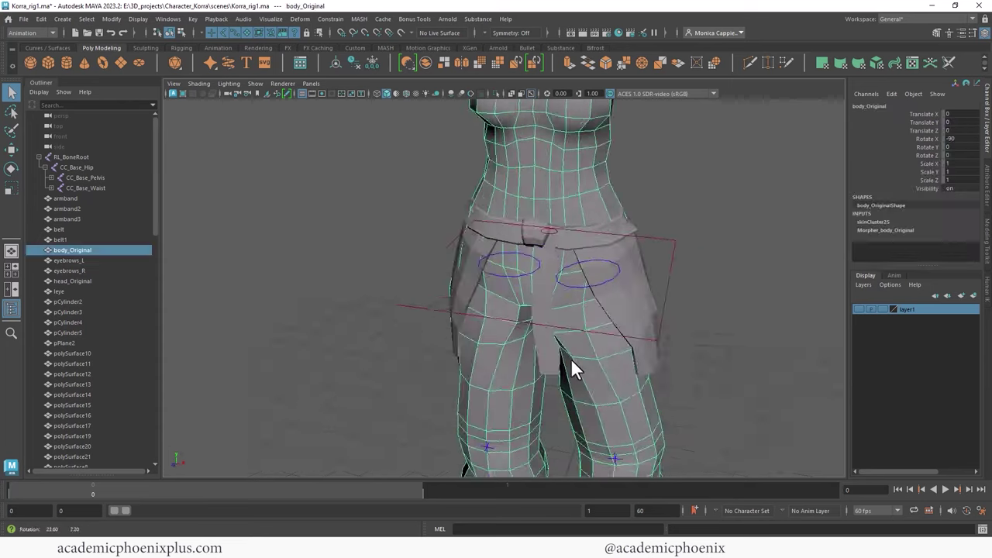
left_click_drag(571, 359, 567, 359, "alt")
left_click(551, 363)
scroll(575, 349, "down", 5)
middle_click_drag(620, 234, 620, 261, "alt")
left_click_drag(620, 261, 642, 272, "alt")
left_click(546, 264)
right_click_drag(546, 264, 551, 244)
Step: Lower the right arm by rotating the right shoulder effector to about 75.6 degrees in Y
left_click_drag(668, 281, 633, 275, "alt")
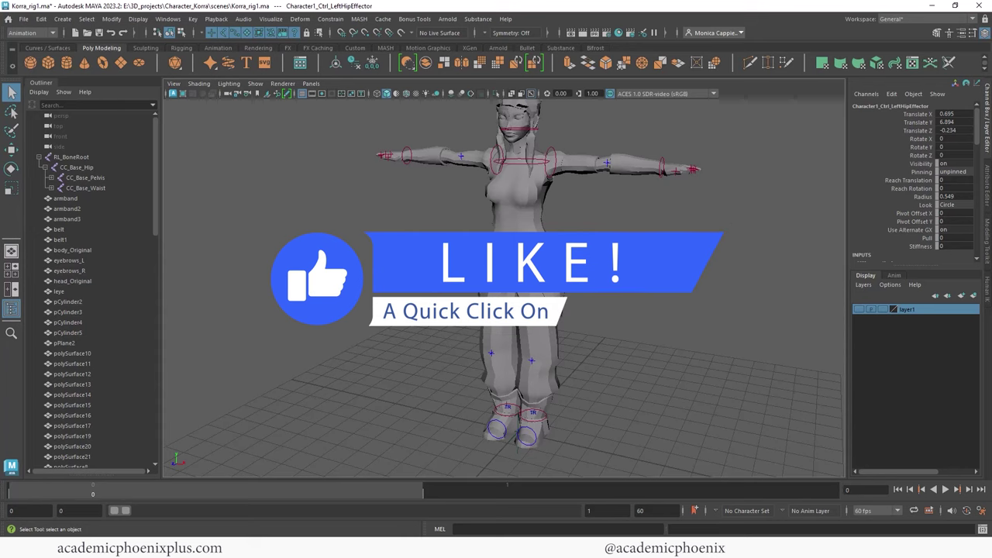
middle_click_drag(543, 248, 540, 281, "alt")
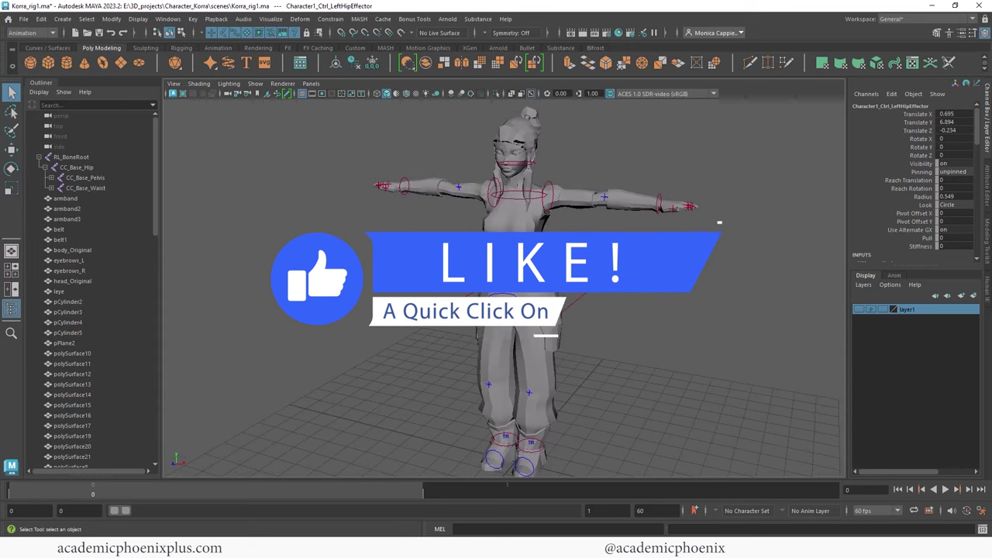
left_click(488, 191)
key("e")
left_click_drag(520, 178, 471, 155)
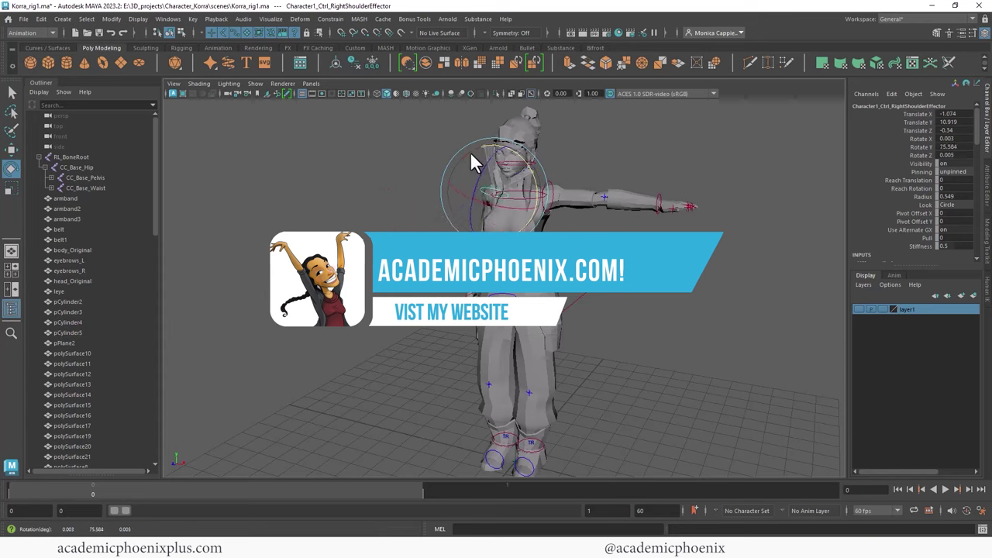
Step: Lower the left arm by rotating the left shoulder effector to about 76.5 degrees in Y
left_click(557, 172)
left_click(549, 182)
left_click_drag(578, 167, 656, 229)
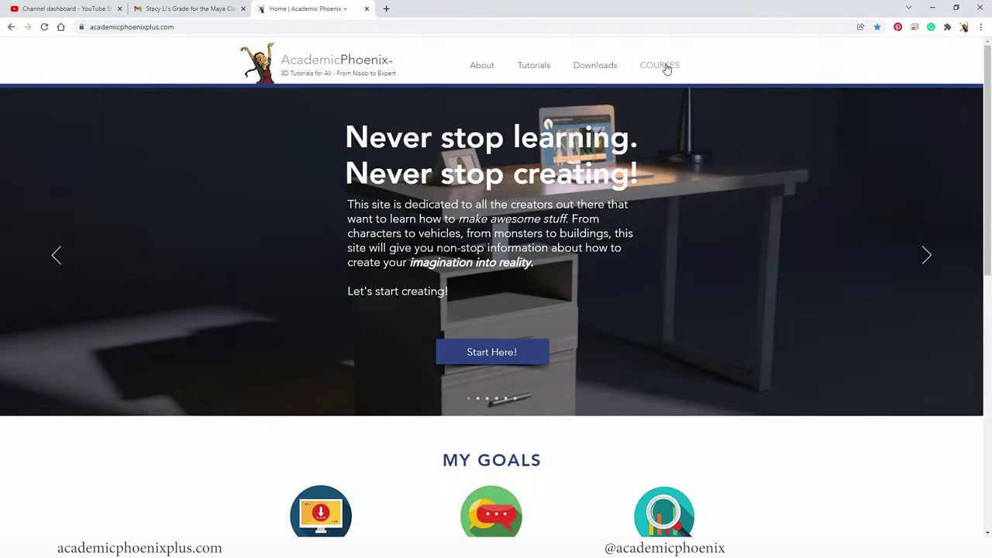
Step: Switch to the Academic Phoenix website in the browser and view the Still Life course from the Courses page
left_click(662, 68)
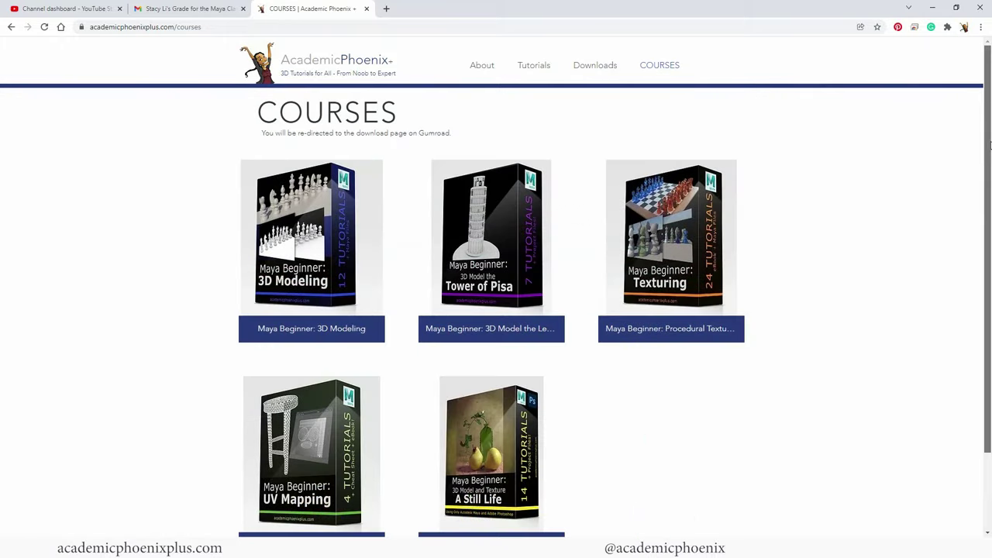
scroll(899, 178, "down", 1)
left_click(507, 420)
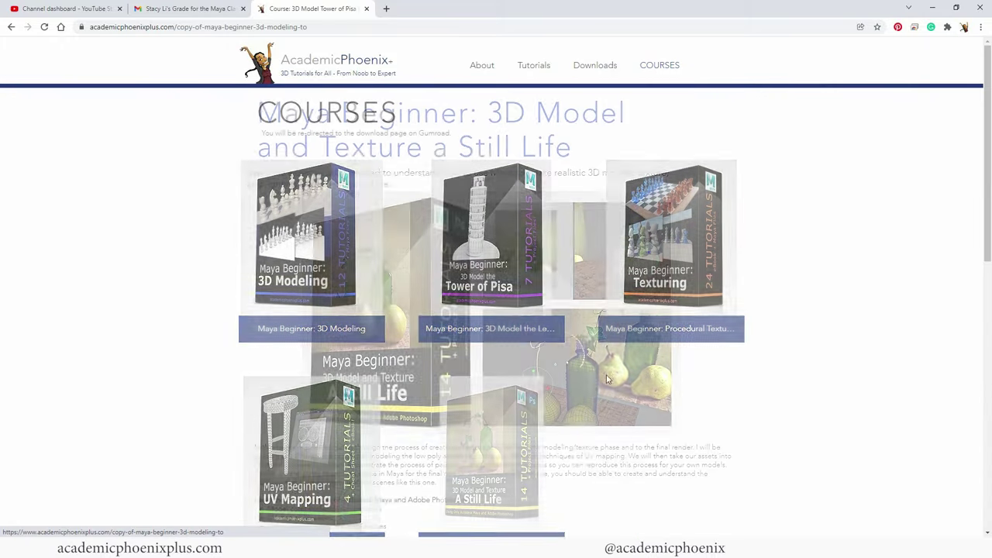
scroll(985, 191, "down", 1)
left_click_drag(986, 191, 913, 154)
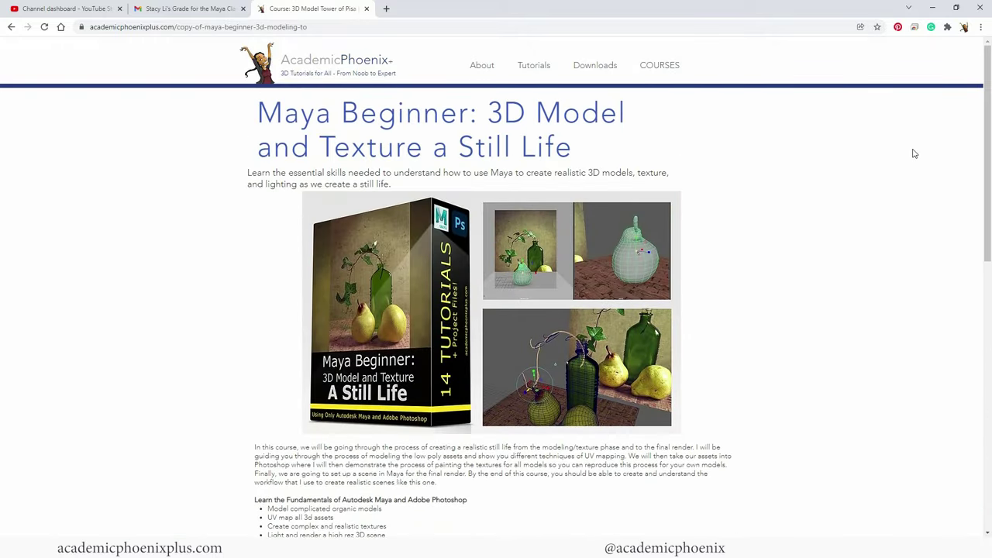
left_click(655, 68)
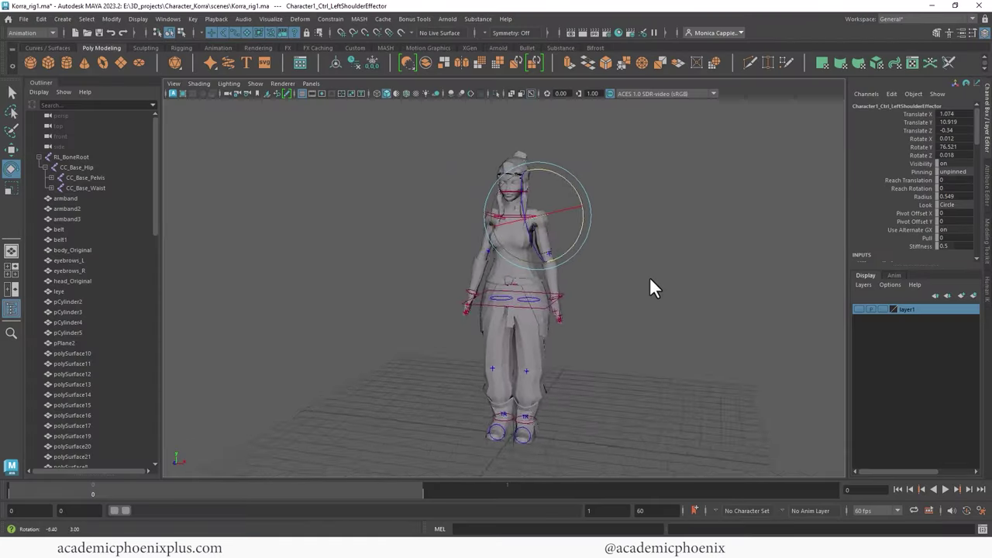
Step: Examine the character's shoulders and lowered arms from the side and the front
left_click_drag(650, 277, 575, 267, "alt")
right_click_drag(575, 266, 653, 245, "alt")
middle_click_drag(654, 246, 649, 288, "alt")
right_click_drag(649, 288, 672, 238, "alt")
middle_click_drag(673, 239, 674, 280, "alt")
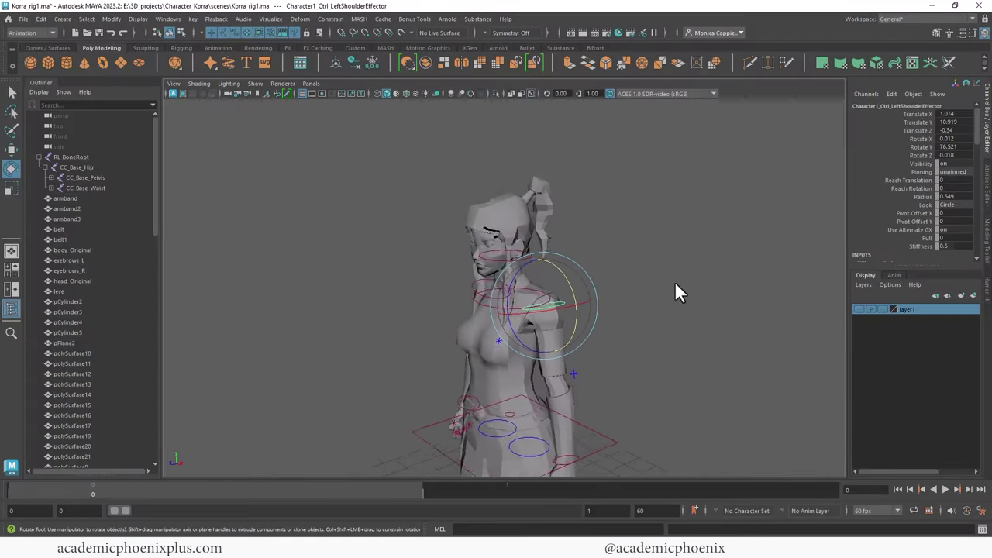
left_click_drag(674, 283, 660, 255, "alt")
right_click_drag(660, 255, 778, 255, "alt")
left_click_drag(778, 256, 747, 241, "alt")
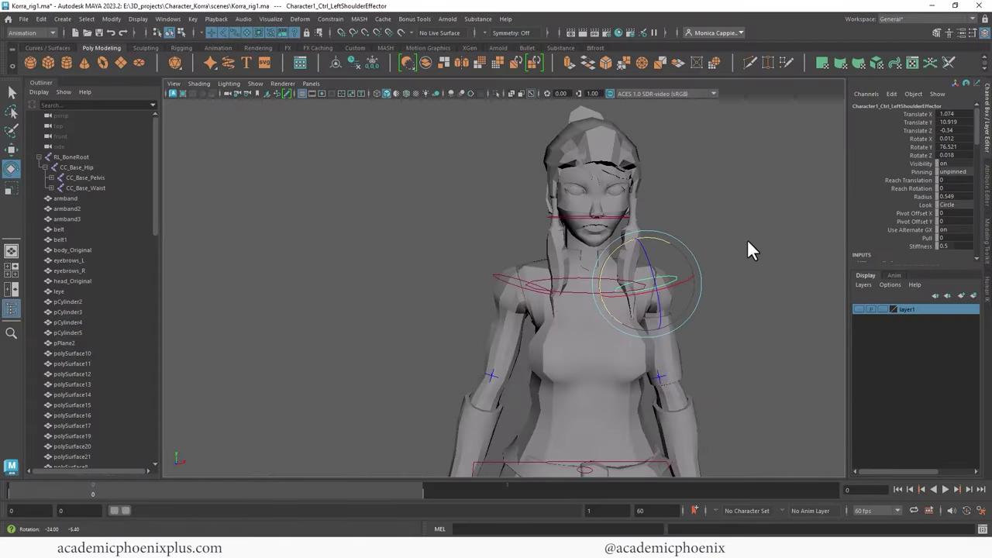